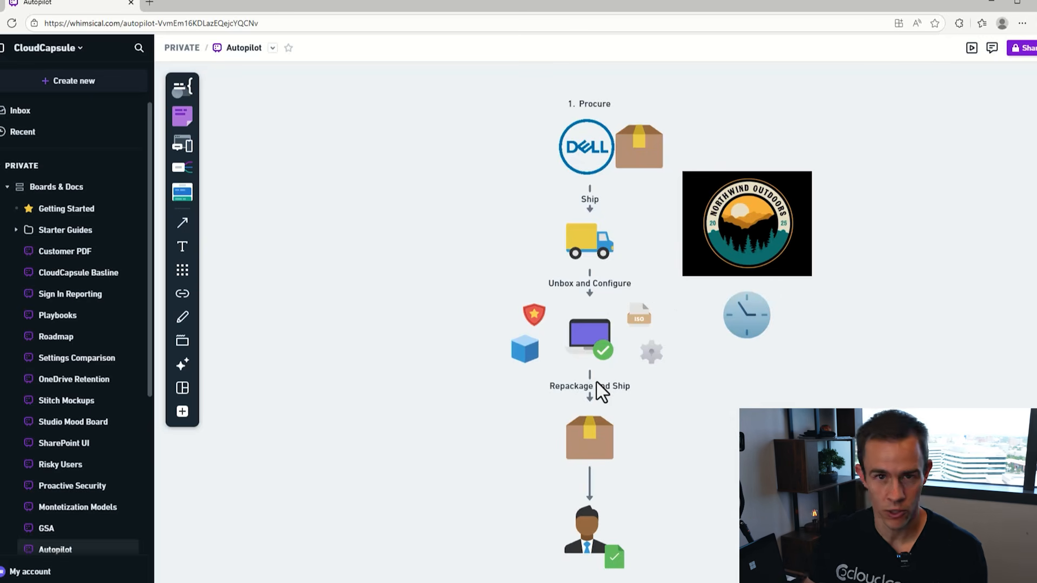
- Pan and zoom the Autopilot diagram to frame the Intune section and the Dell ship-and-deliver chain
left_click_drag(850, 345, 485, 381)
left_click_drag(717, 260, 459, 412)
scroll(681, 308, "up", 4)
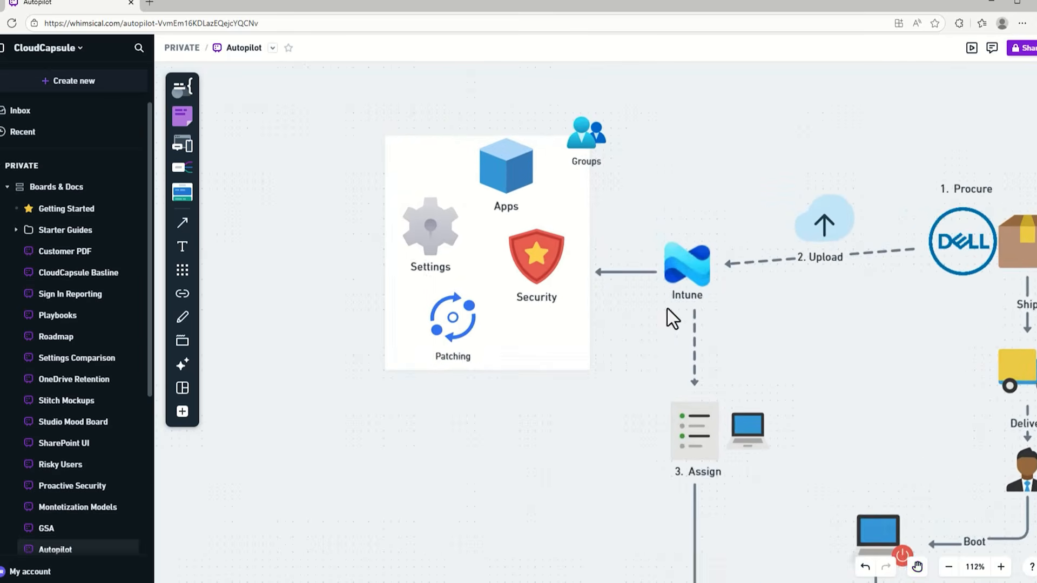
left_click_drag(674, 352, 772, 371)
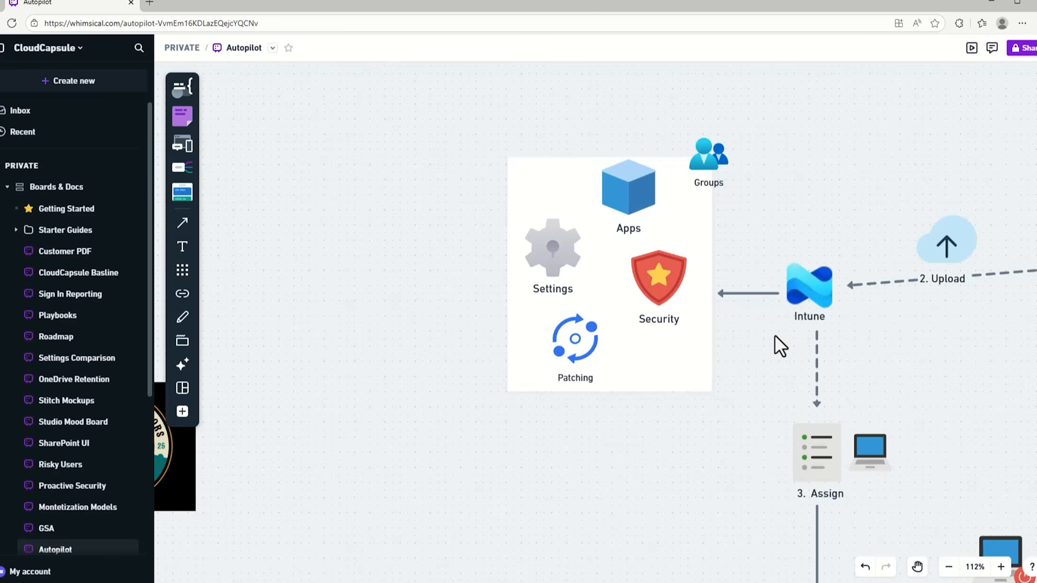
scroll(871, 338, "down", 3)
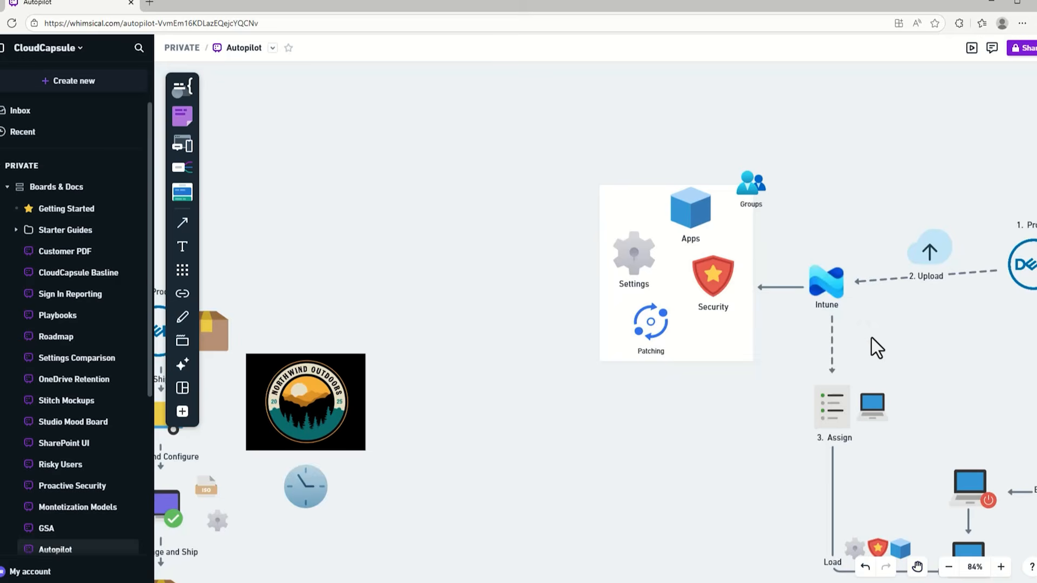
left_click_drag(858, 329, 742, 312)
scroll(795, 325, "up", 2)
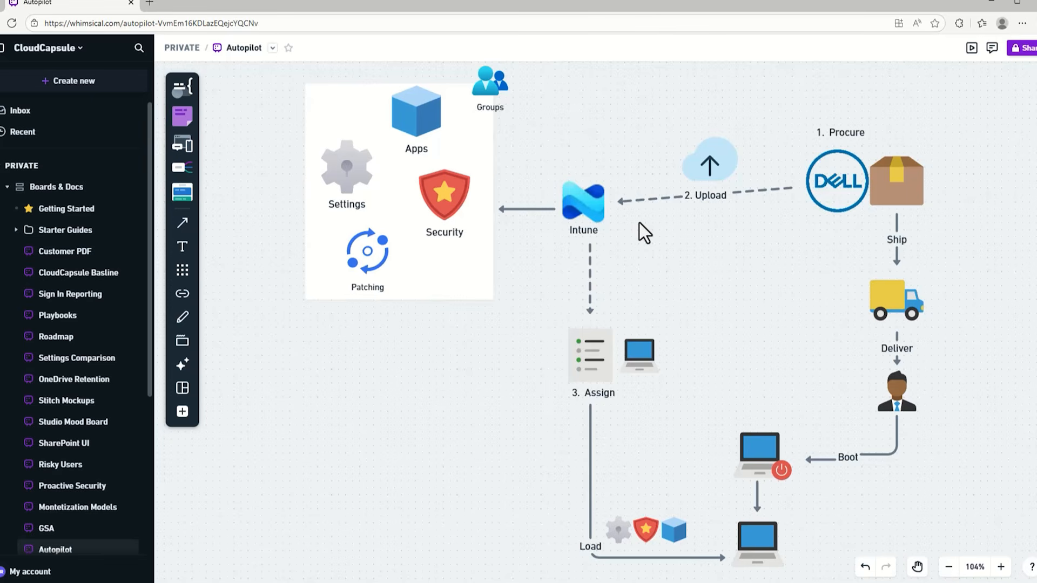
scroll(637, 222, "down", 1)
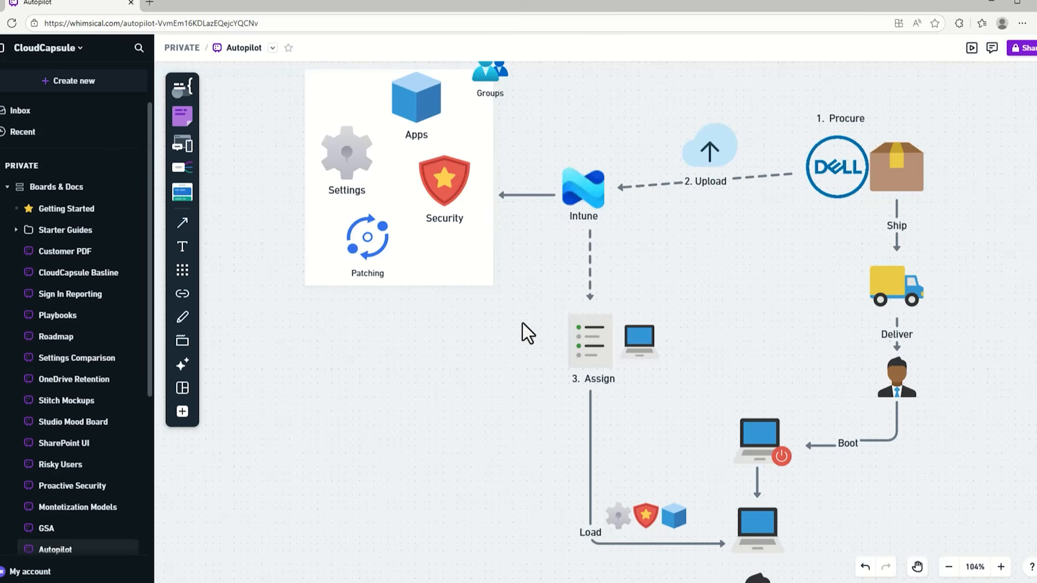
scroll(522, 323, "up", 1)
scroll(437, 377, "up", 1)
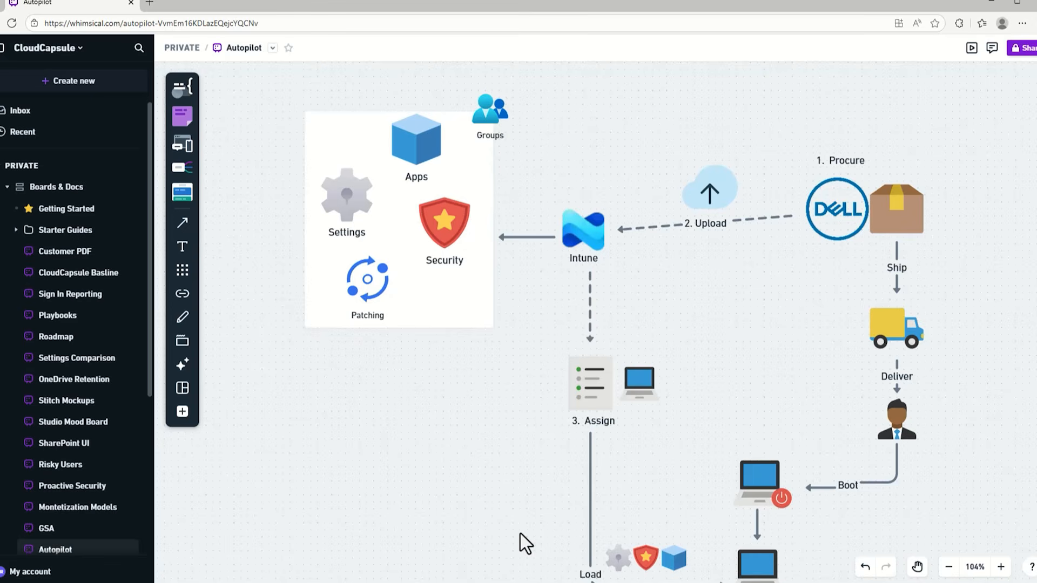
scroll(581, 330, "down", 2)
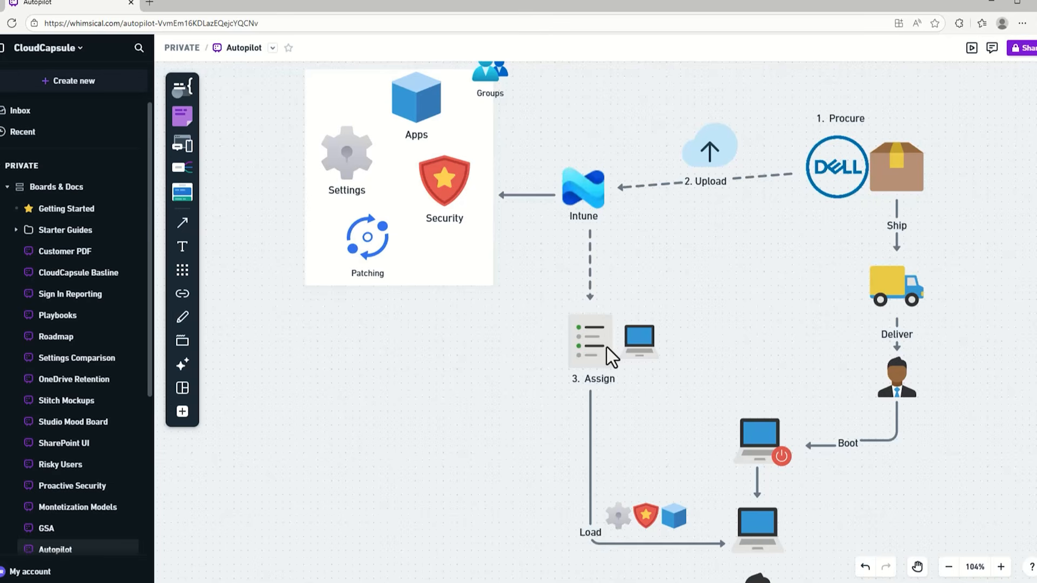
scroll(607, 348, "down", 2)
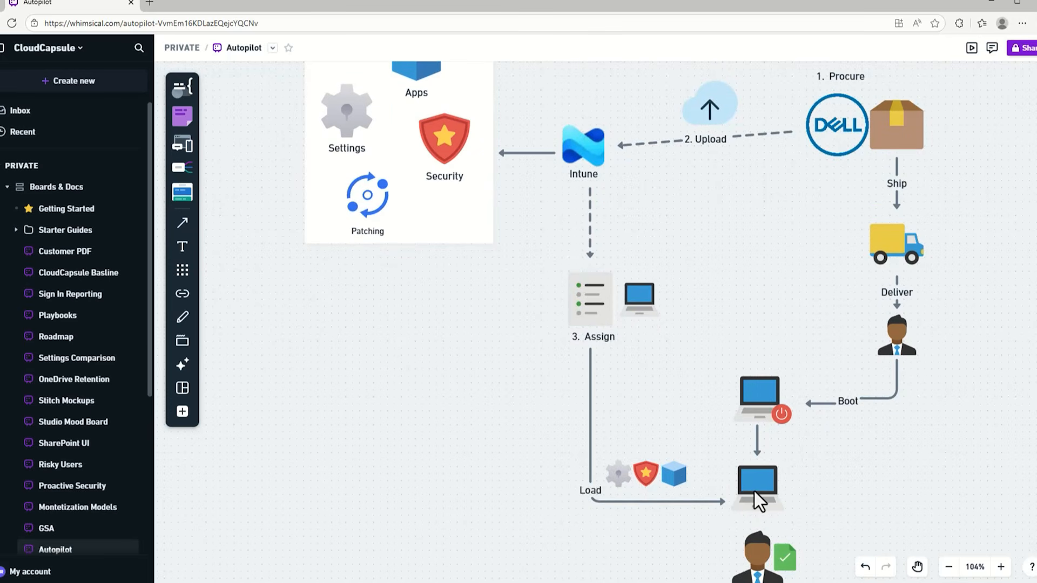
scroll(756, 488, "down", 1)
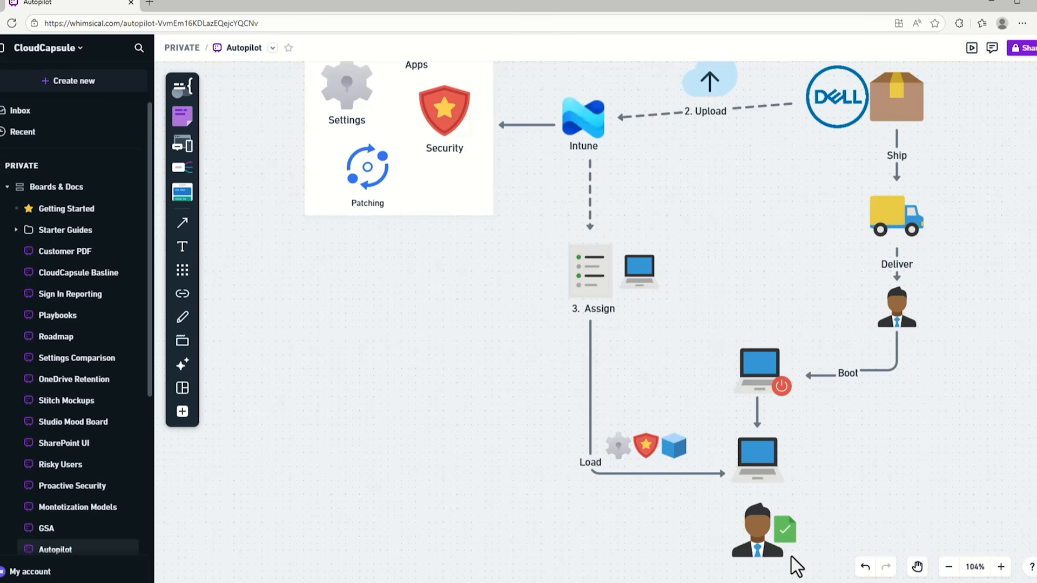
scroll(724, 526, "up", 3)
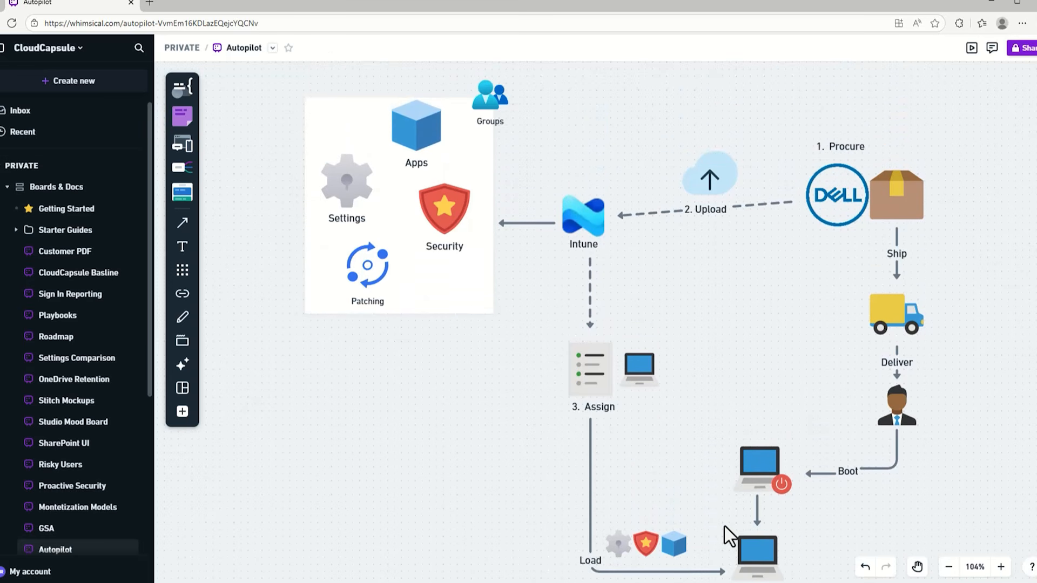
scroll(724, 526, "up", 1)
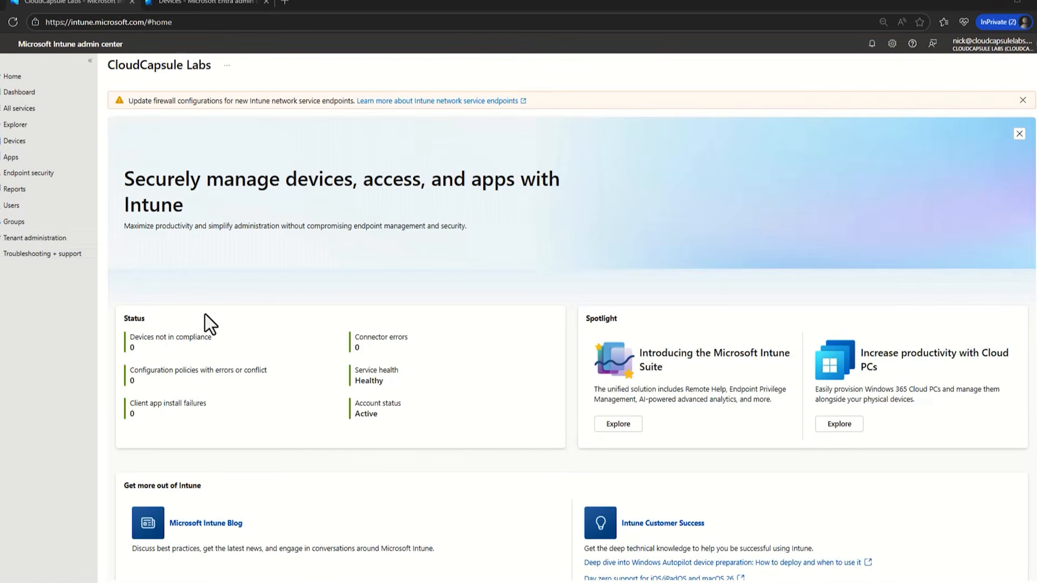
- Create the Security group 'Windows Autopilot Devices' with Assigned membership, then show all groups
left_click(49, 224)
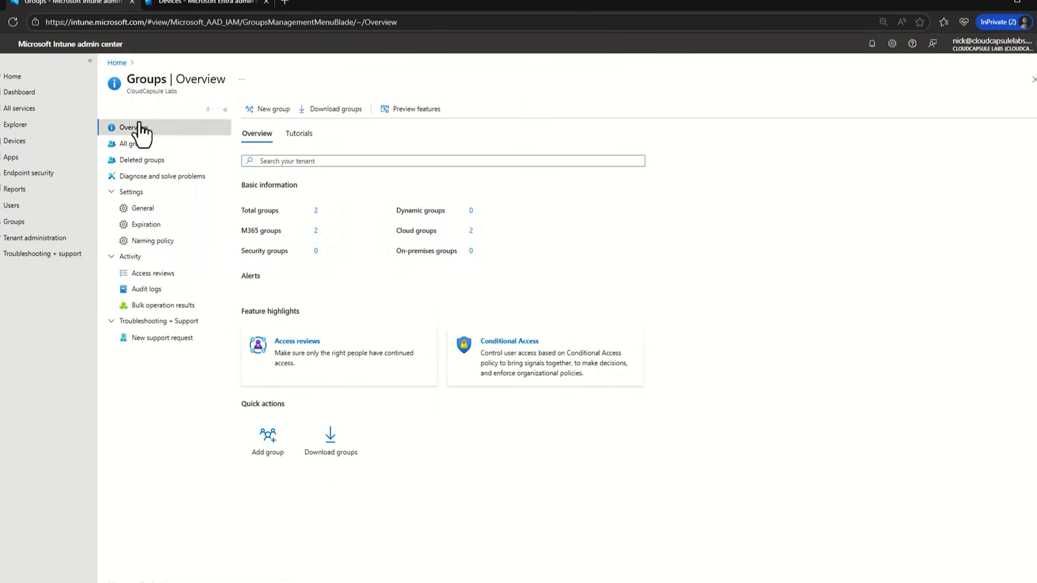
left_click(271, 110)
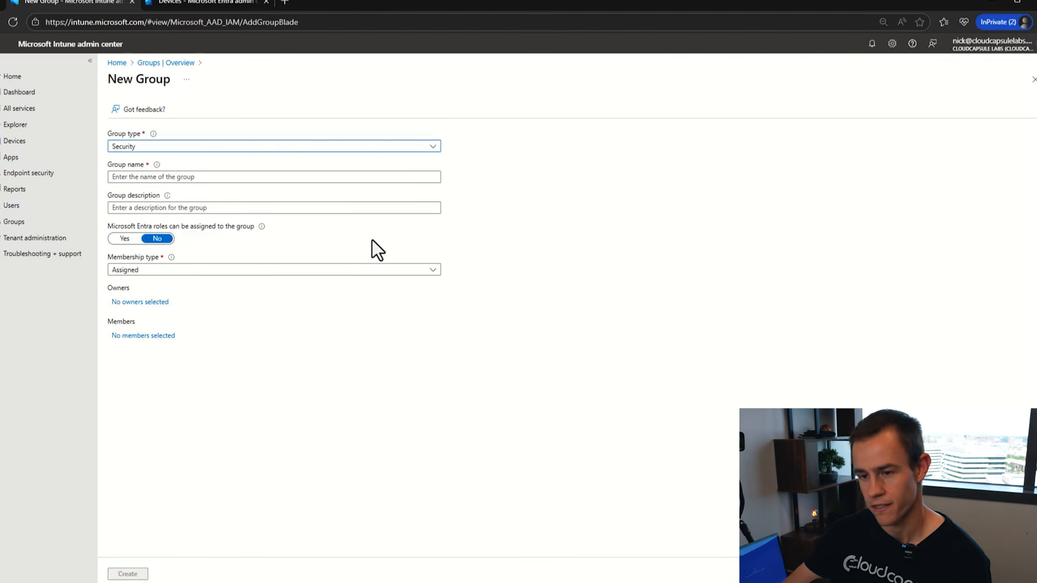
left_click(329, 177)
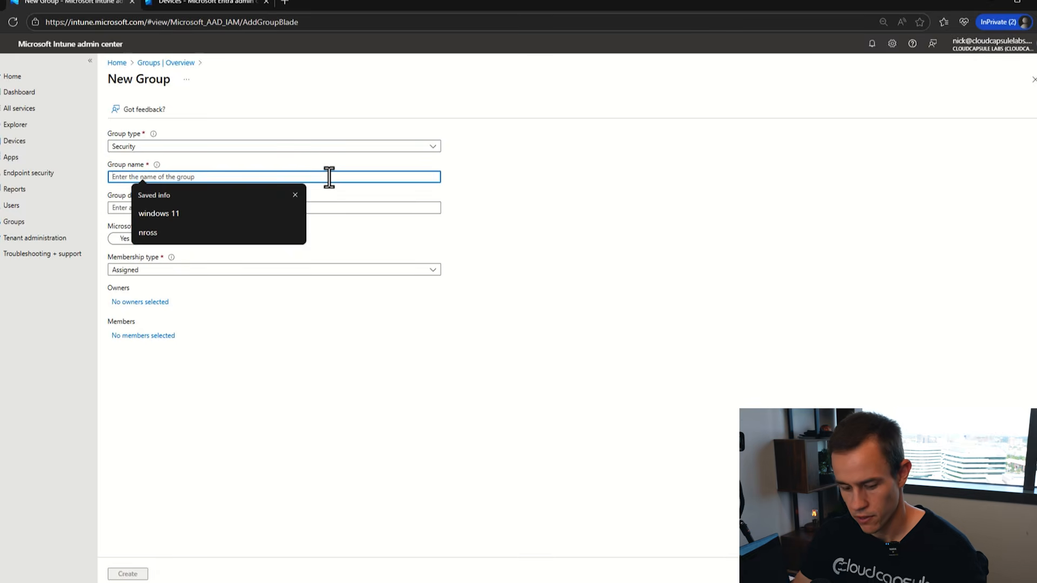
type("Windows ")
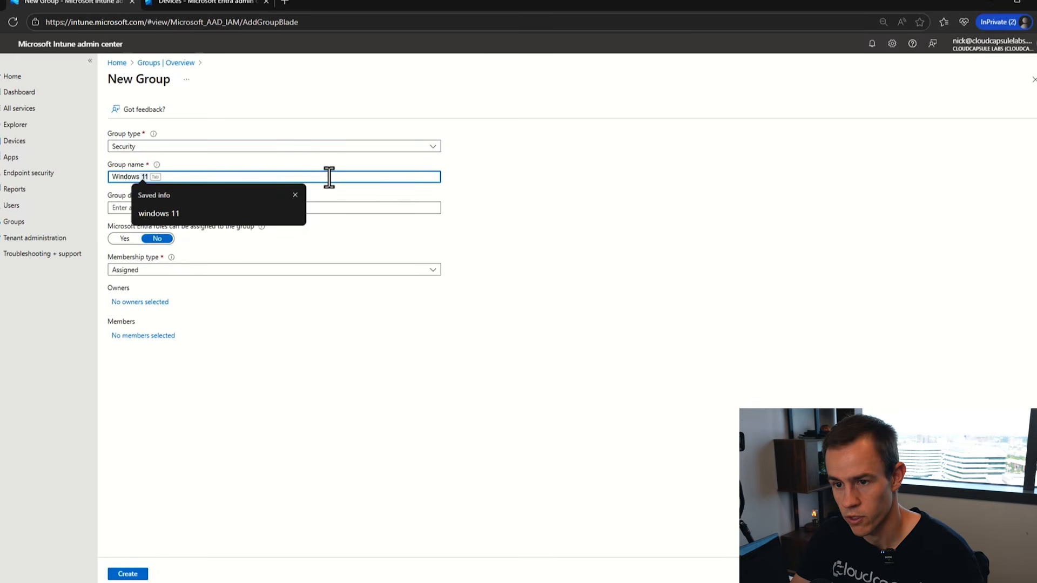
type("Autopilot Devices")
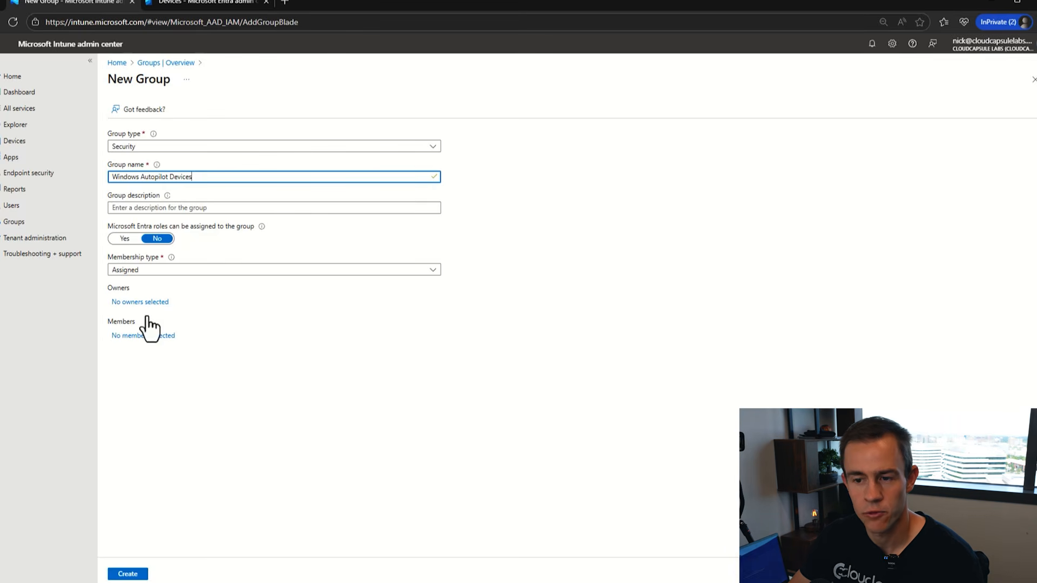
left_click(240, 271)
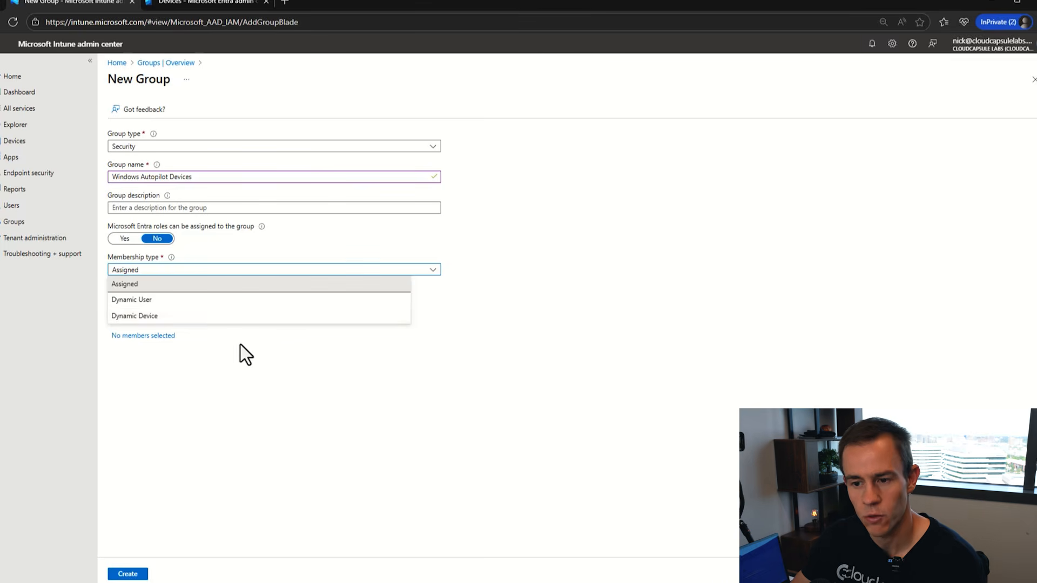
left_click(245, 374)
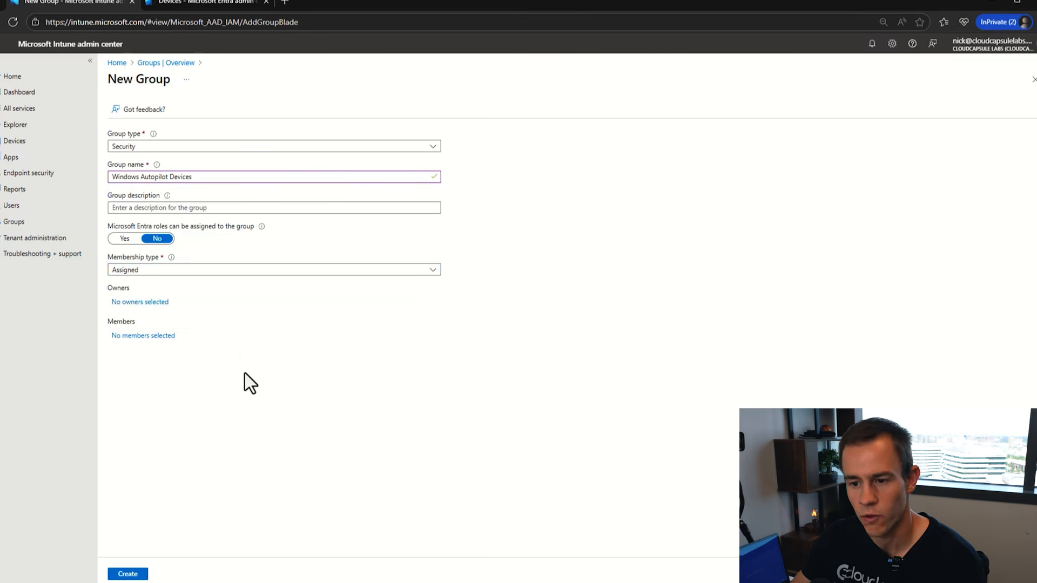
left_click(128, 574)
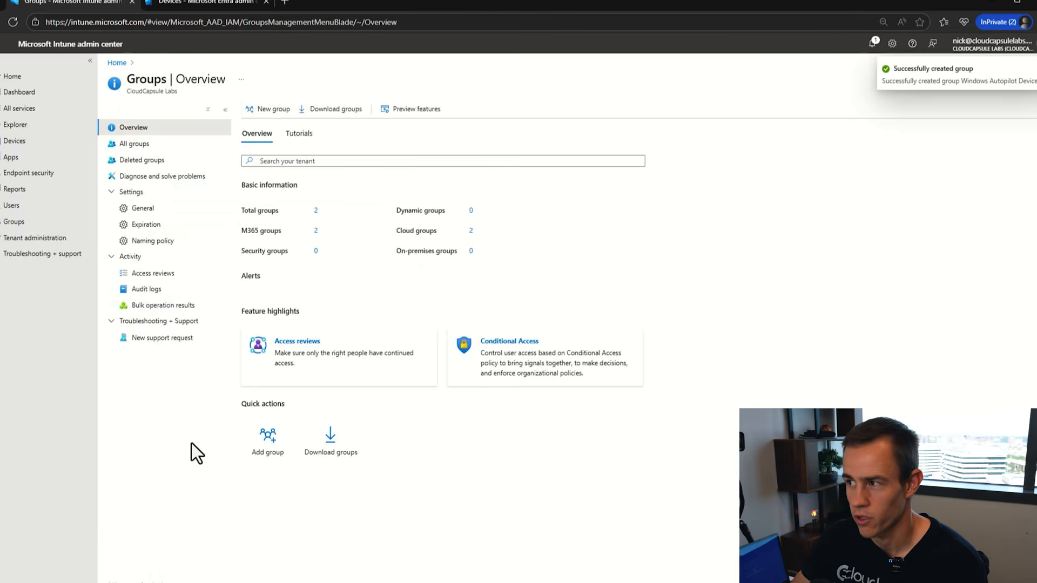
left_click(139, 144)
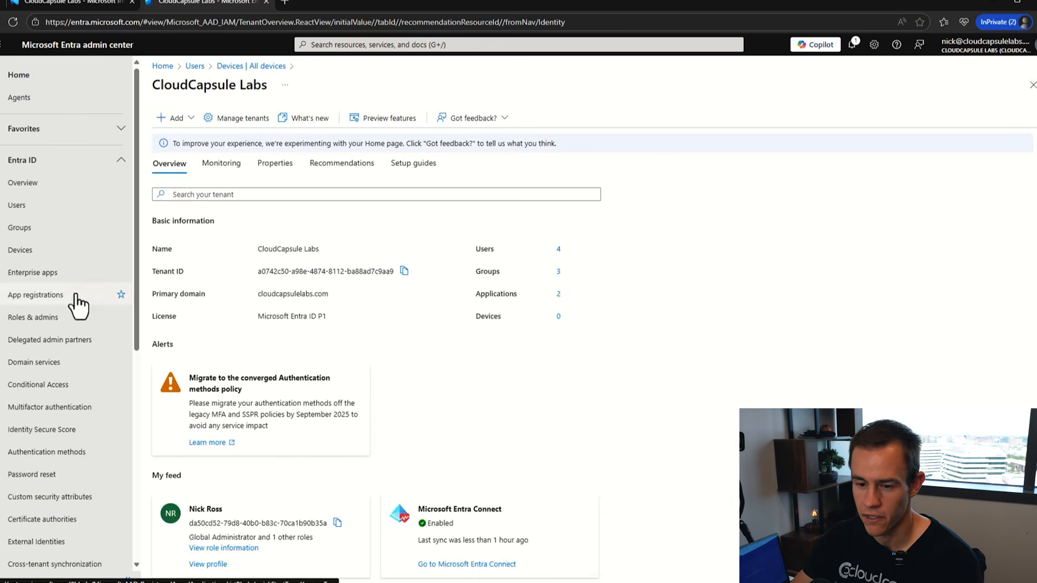
- Open Company Branding and edit the default sign-in experience with its Northwind Outdoors background
scroll(84, 303, "down", 3)
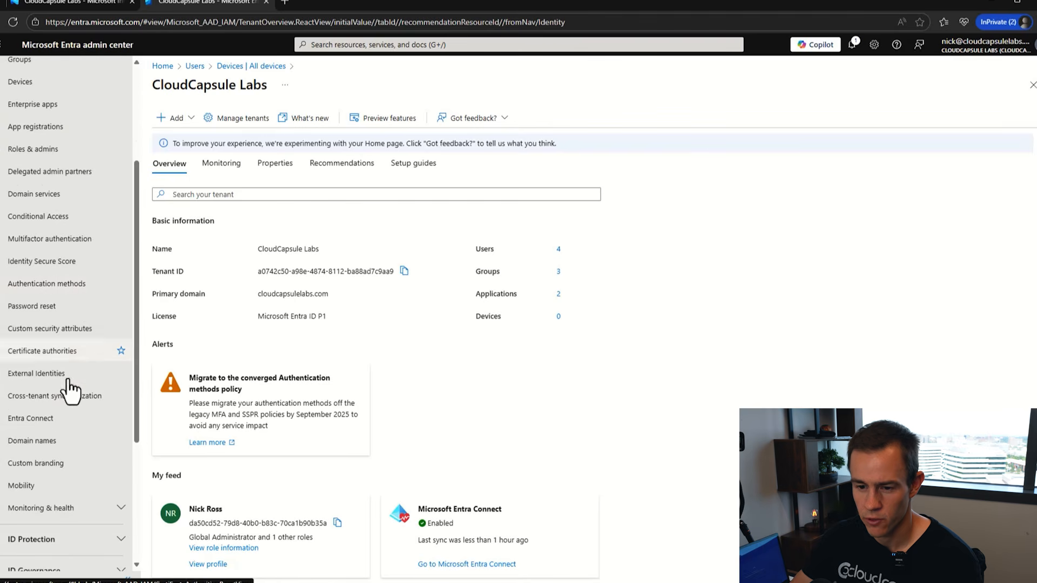
left_click(47, 464)
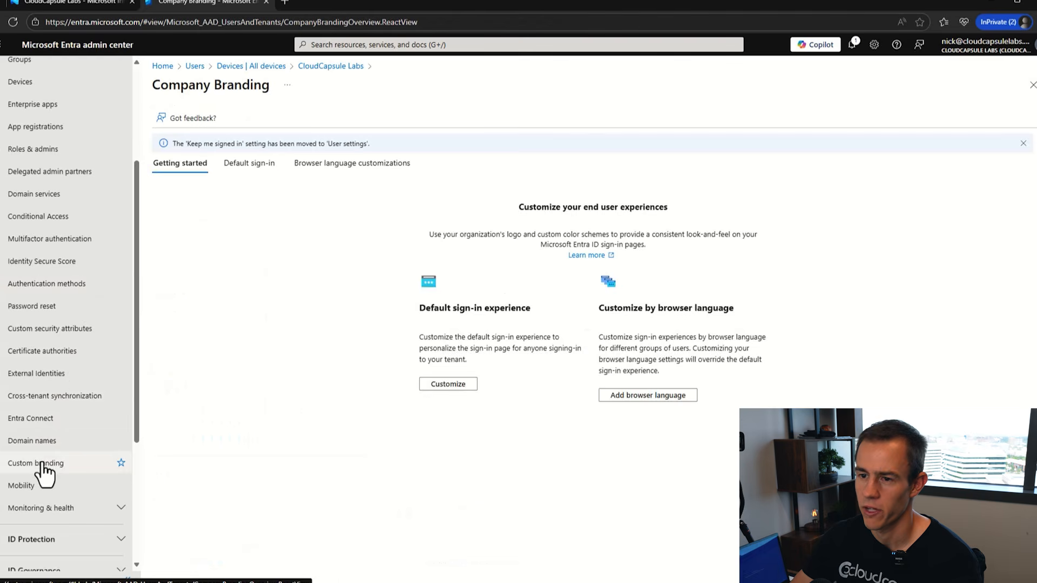
scroll(206, 405, "down", 4)
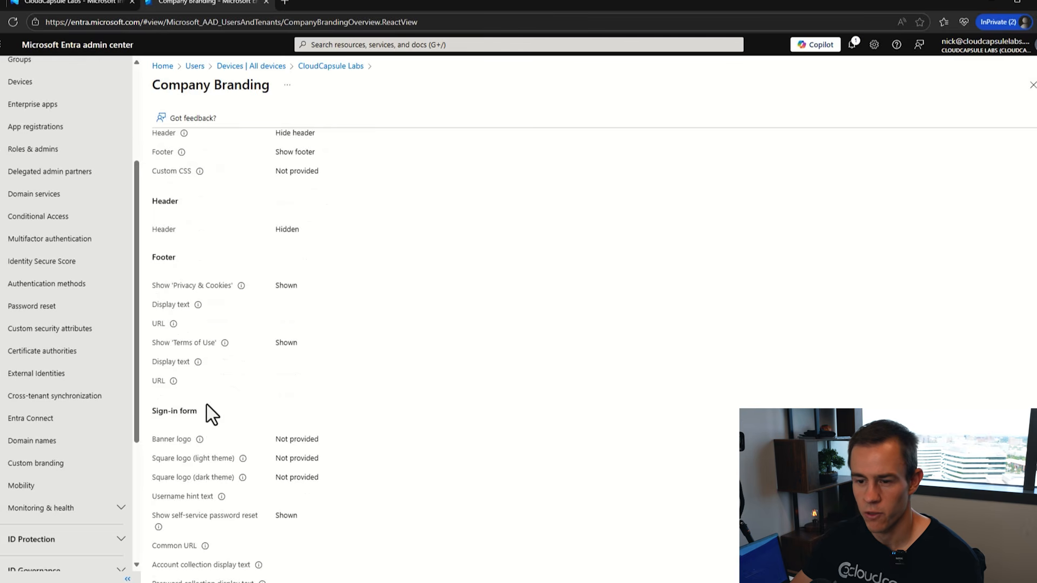
scroll(206, 405, "up", 4)
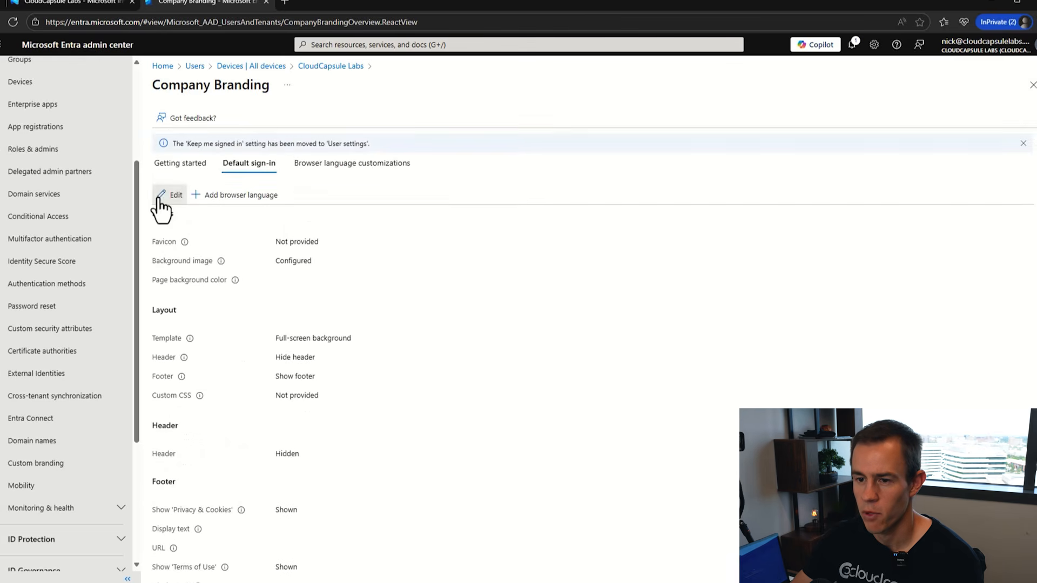
left_click(161, 201)
scroll(266, 324, "down", 2)
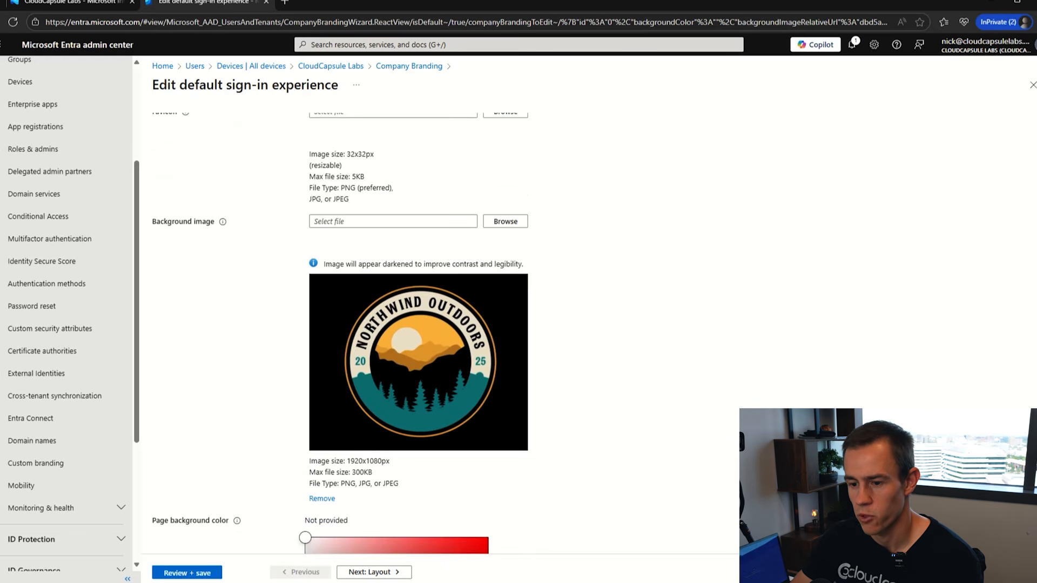
scroll(465, 361, "down", 3)
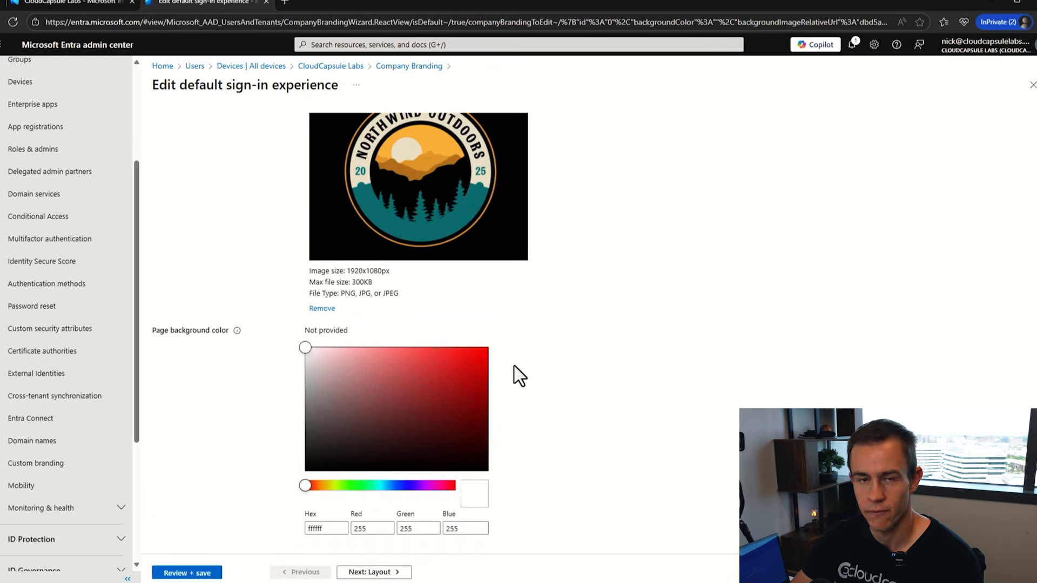
scroll(514, 365, "up", 4)
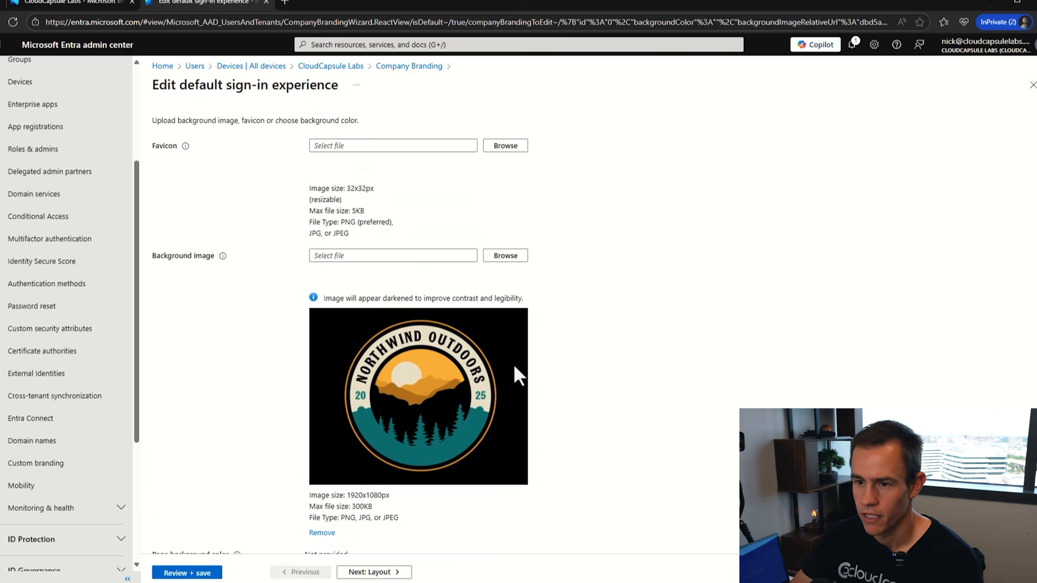
scroll(513, 364, "up", 2)
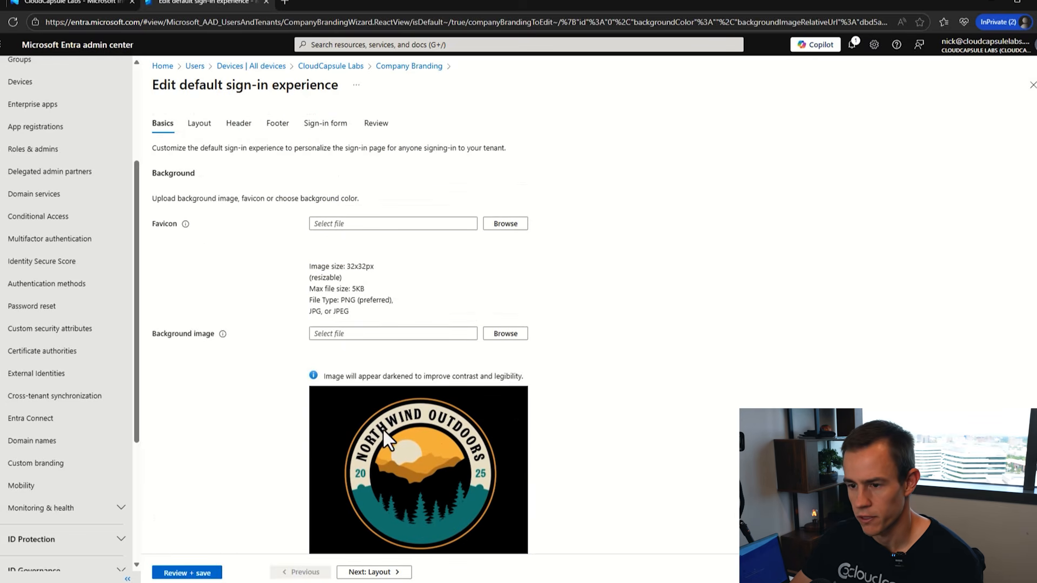
- Check the Sign-in form's 'Welcome to Northwind Outdoors' page text, then go to Review + save
left_click(326, 124)
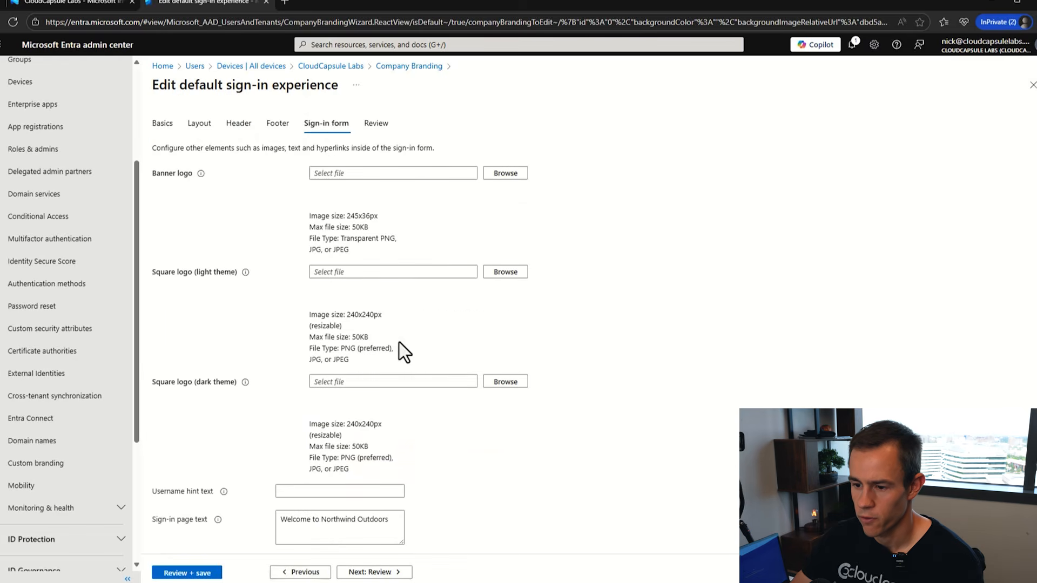
scroll(405, 352, "down", 1)
left_click_drag(279, 464, 410, 473)
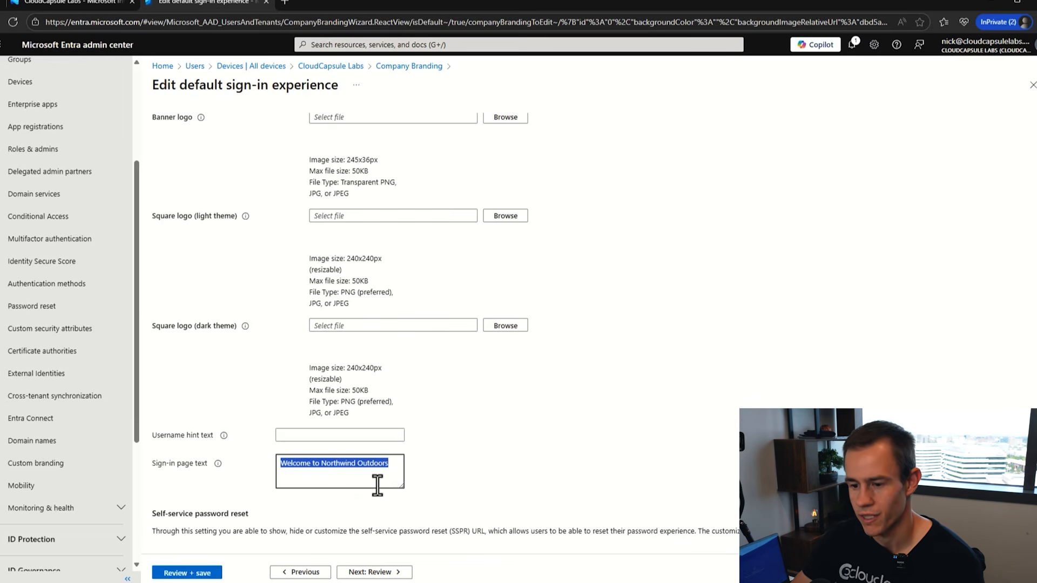
scroll(432, 432, "down", 2)
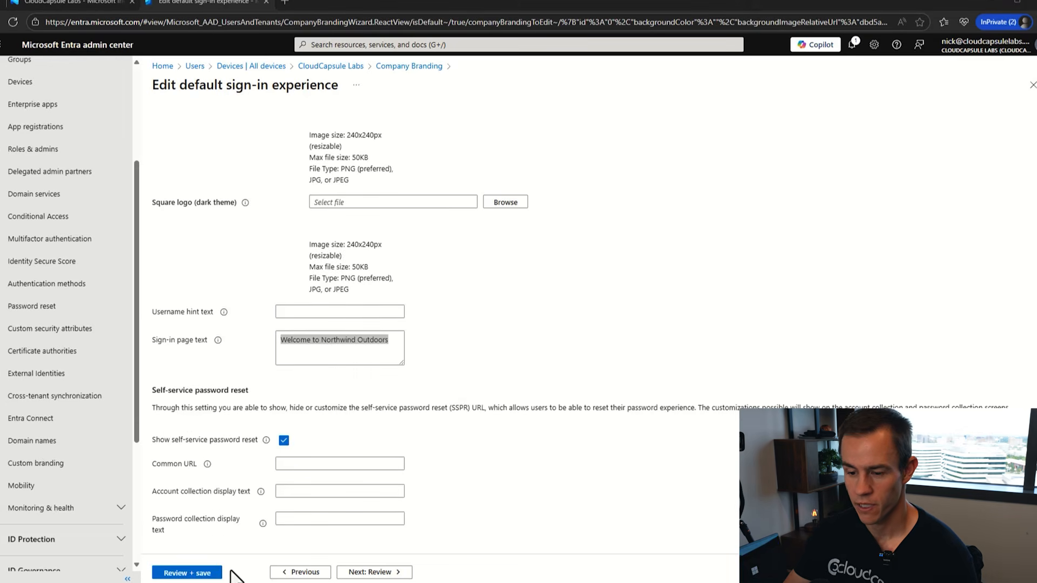
left_click(195, 572)
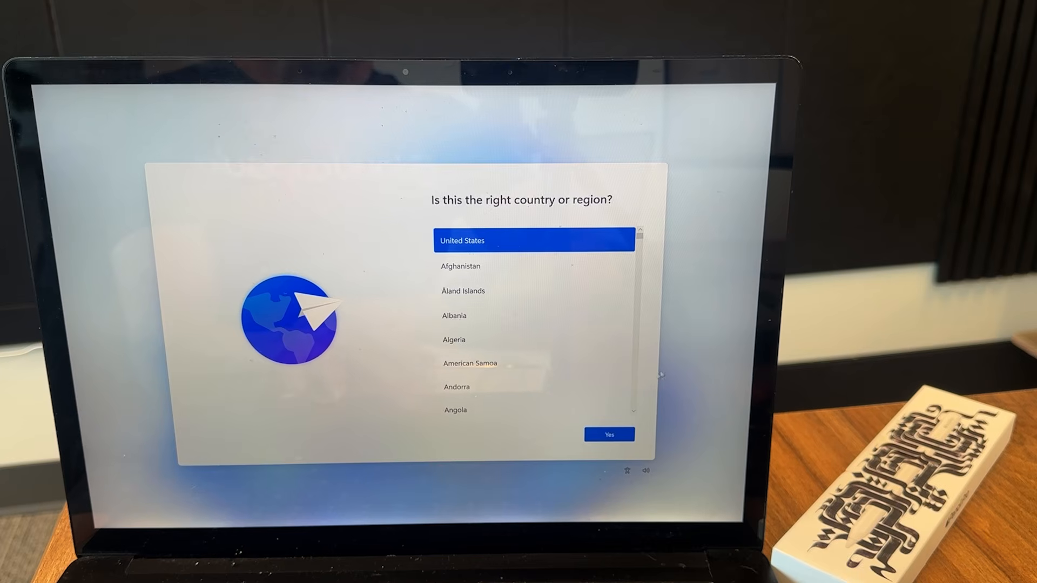
- Accept United States and US keyboard, skip a second layout, and connect to Project Capsule Wi-Fi
left_click(606, 437)
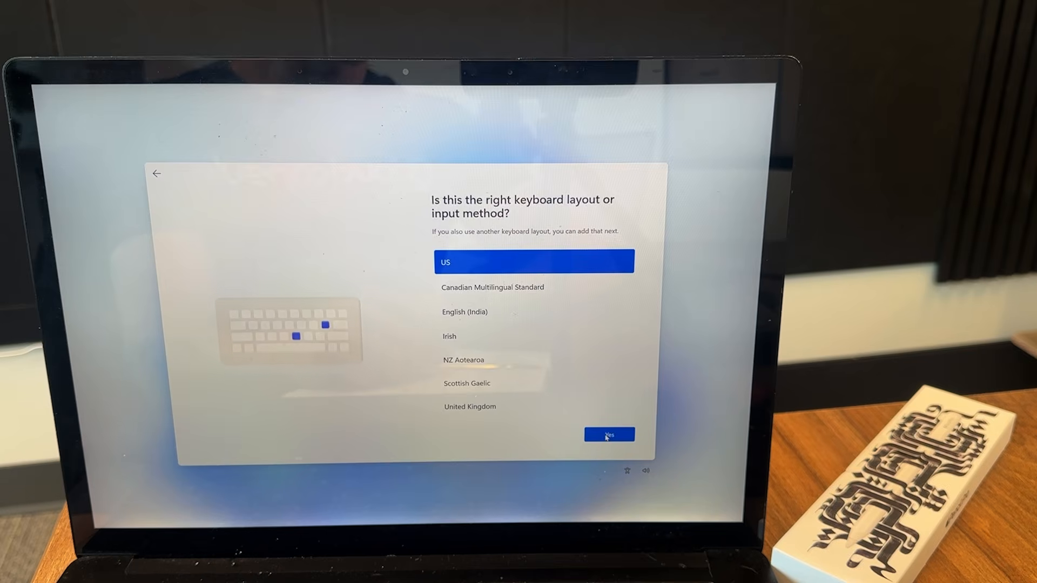
left_click(606, 436)
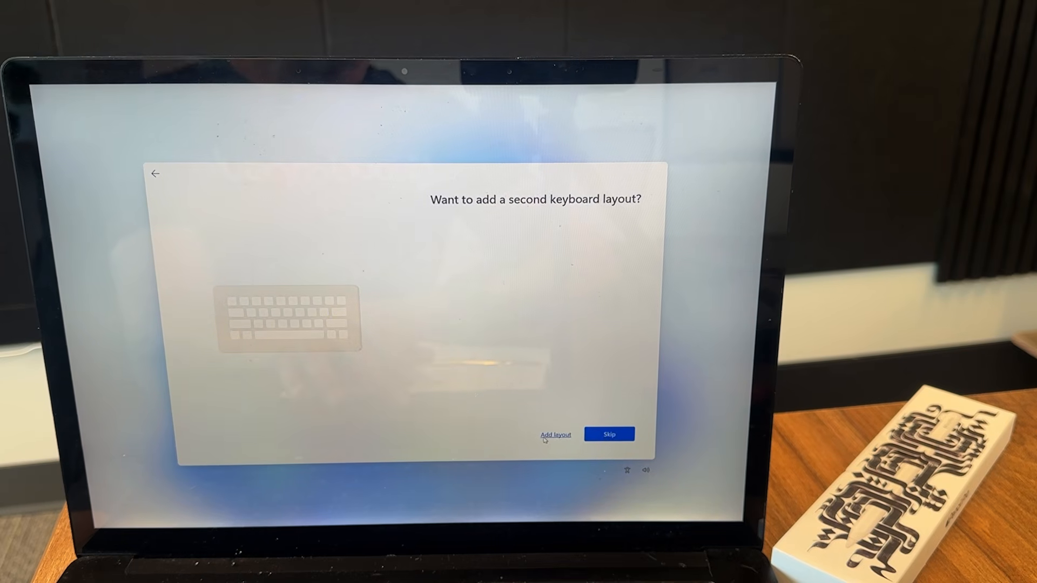
left_click(613, 434)
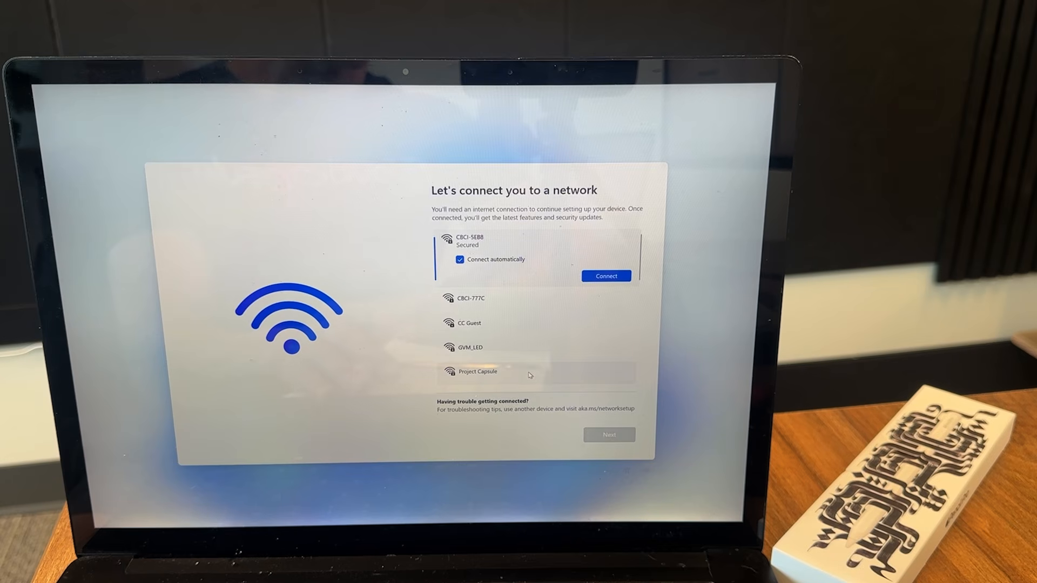
left_click(530, 375)
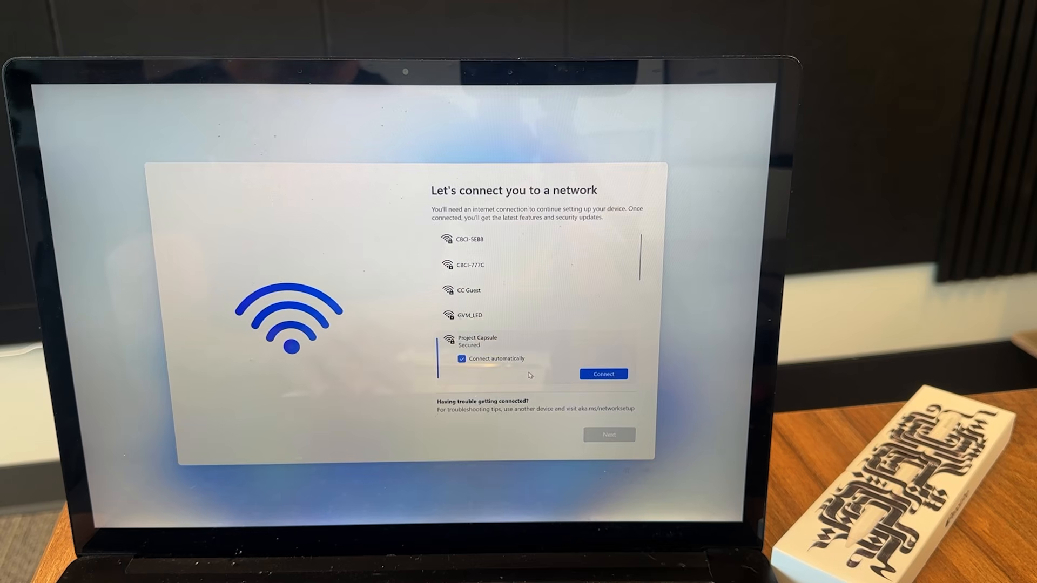
left_click(602, 374)
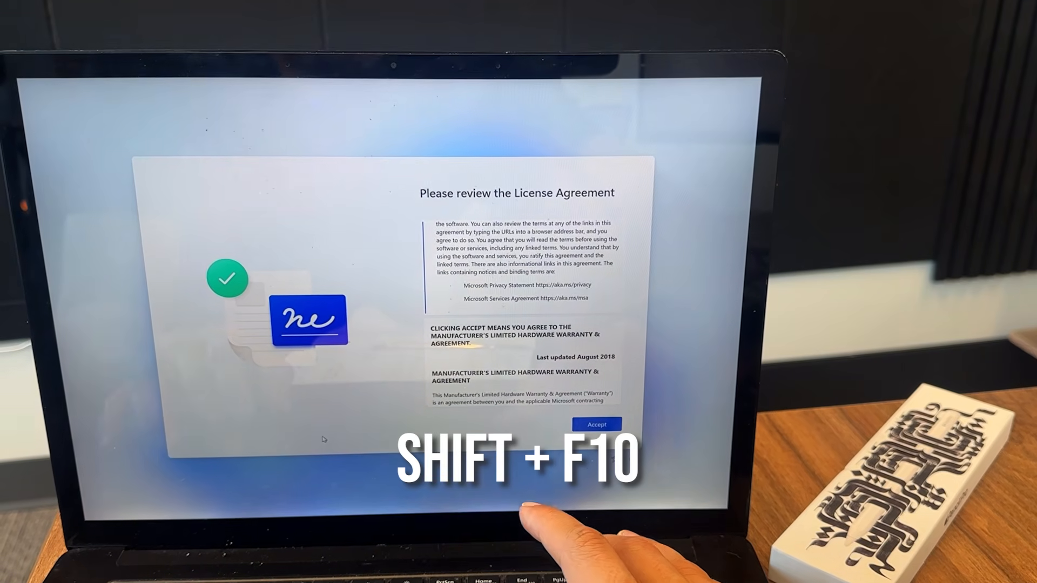
- Launch PowerShell via Shift+F10, set the execution policy, and run Get-WindowsAutopilotInfo -Online
key("shift+F10")
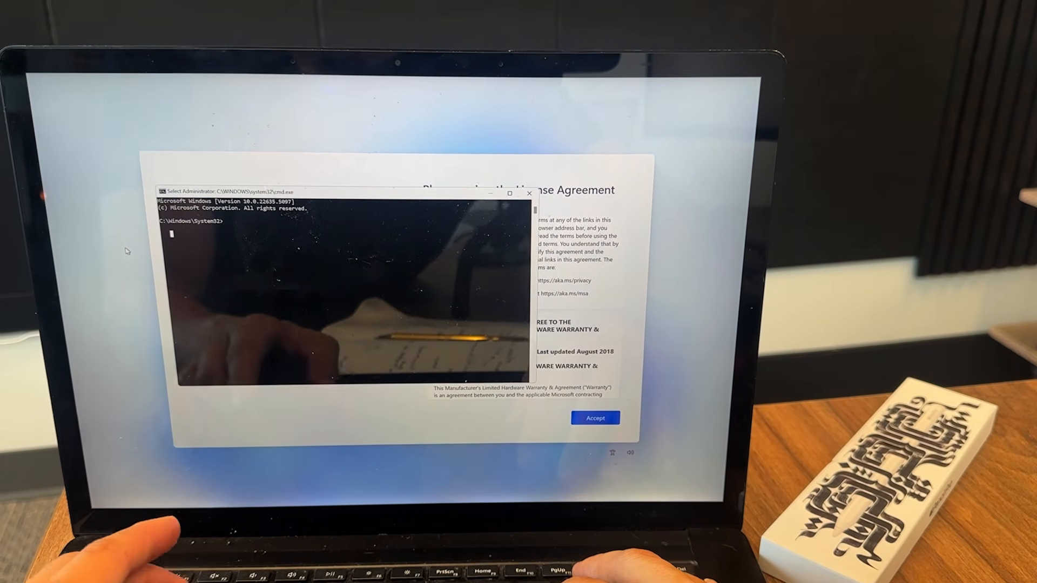
type("p")
type("owers")
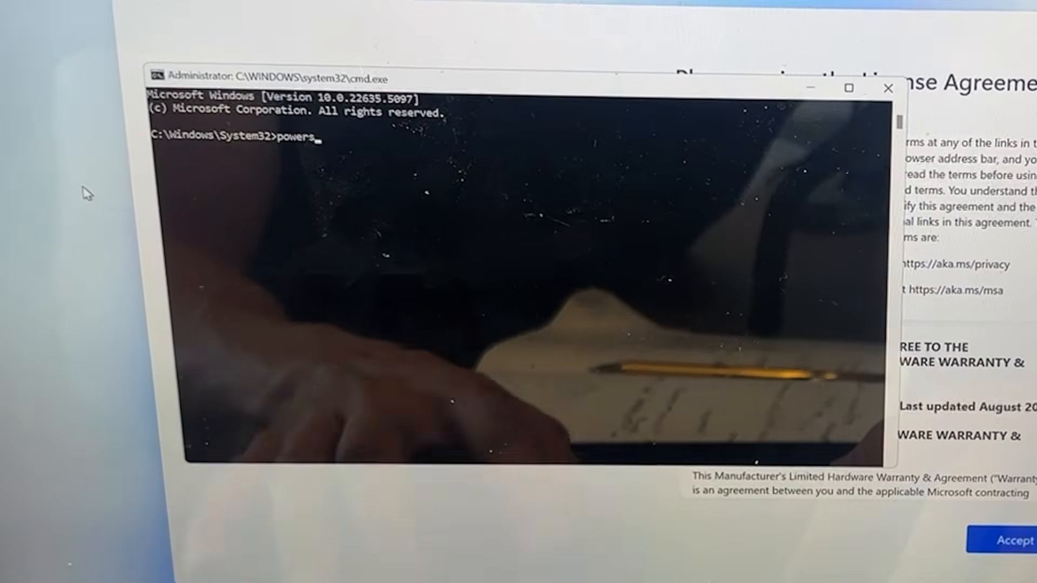
type("hell.exe")
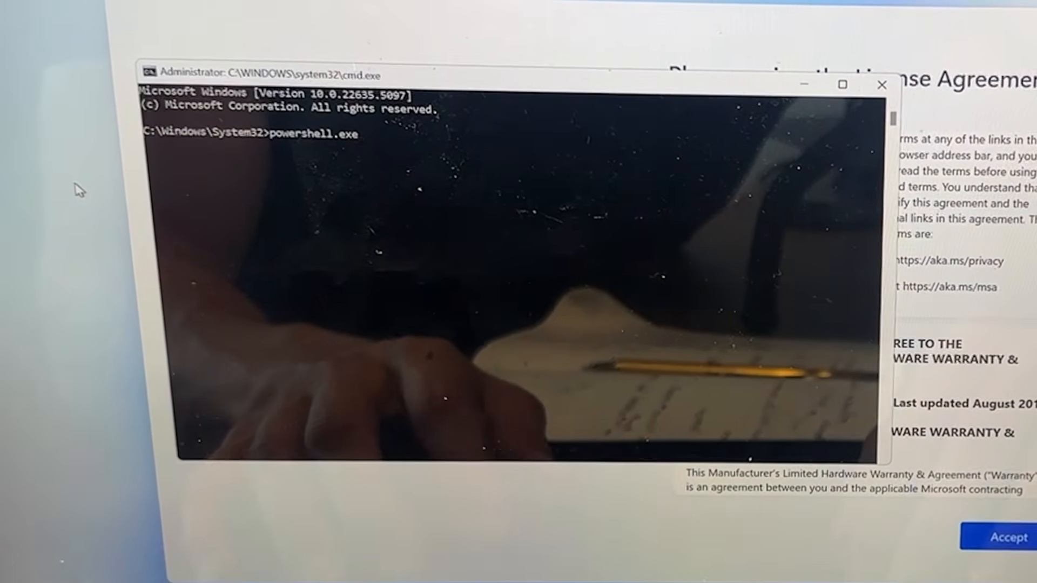
key("Return")
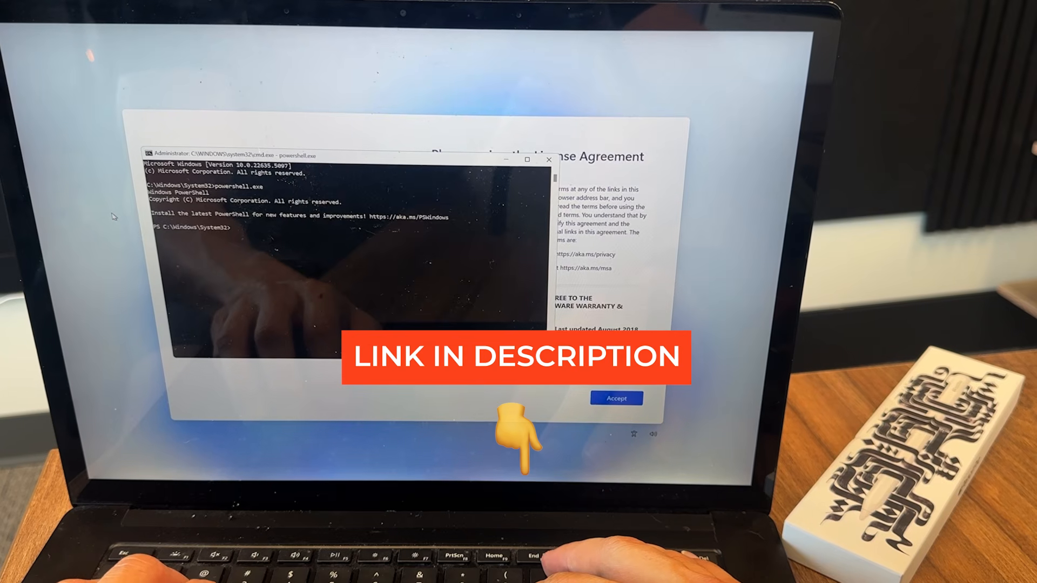
type("Set-")
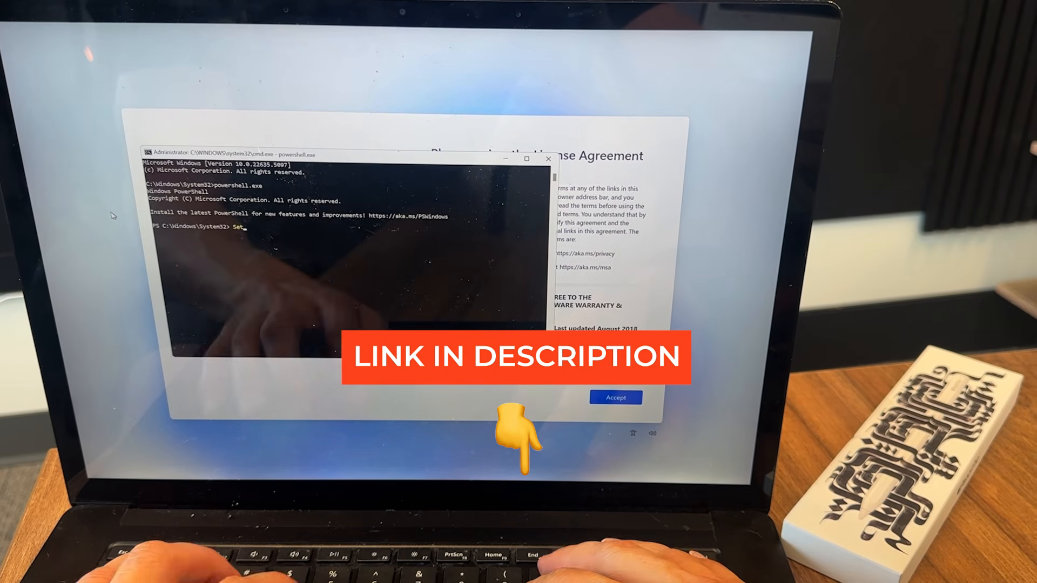
type("ExcutionPolicy -Scope Process -ExecutionPolicy RemoteSigned")
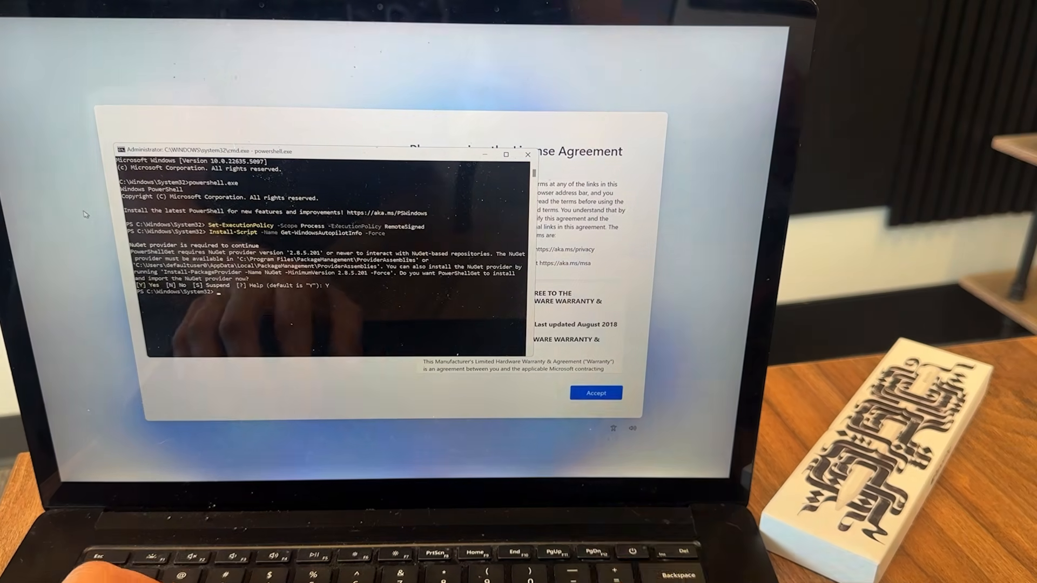
type("Get-")
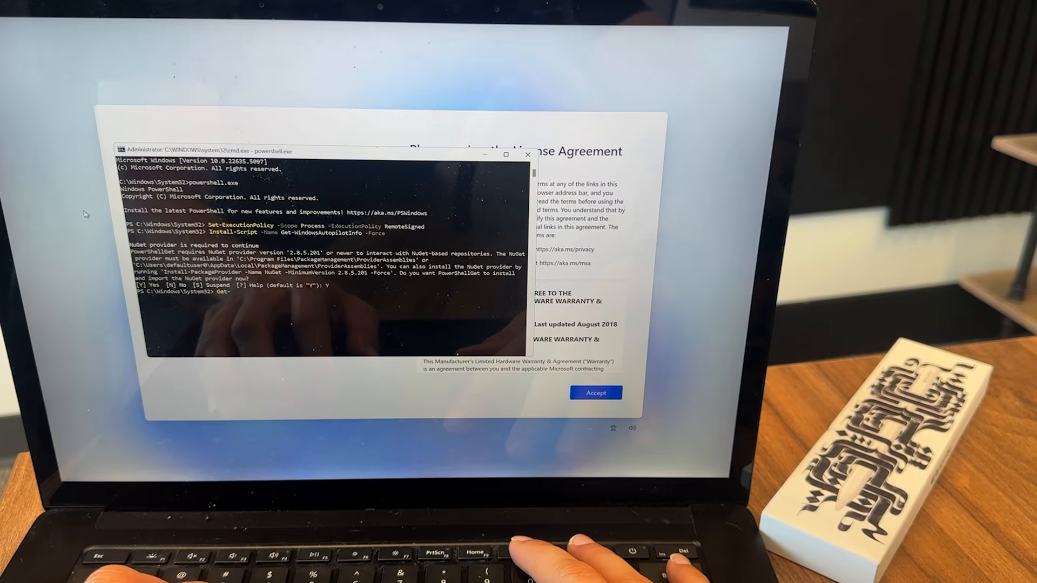
type("Windows")
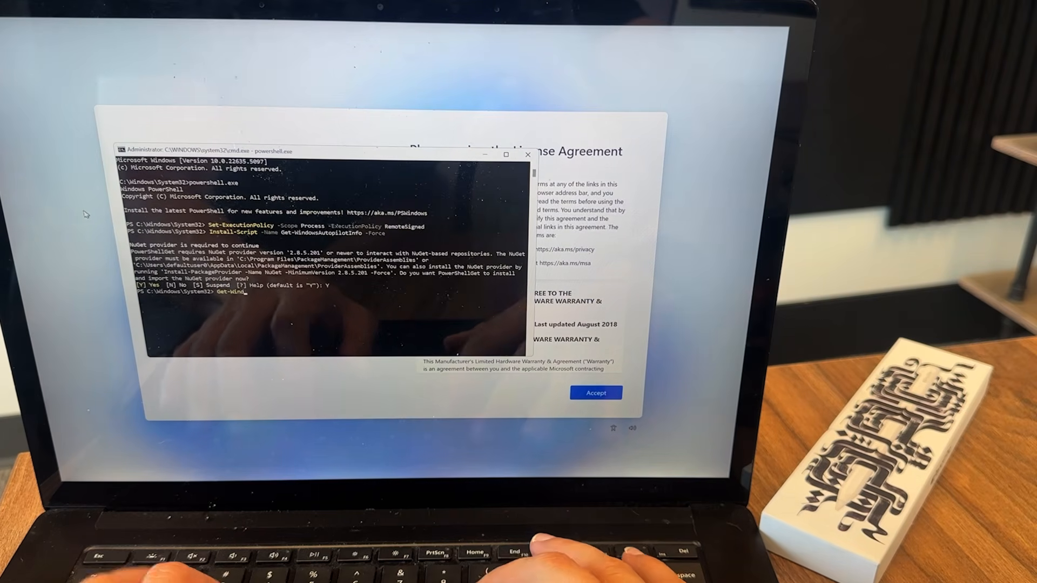
type("Au")
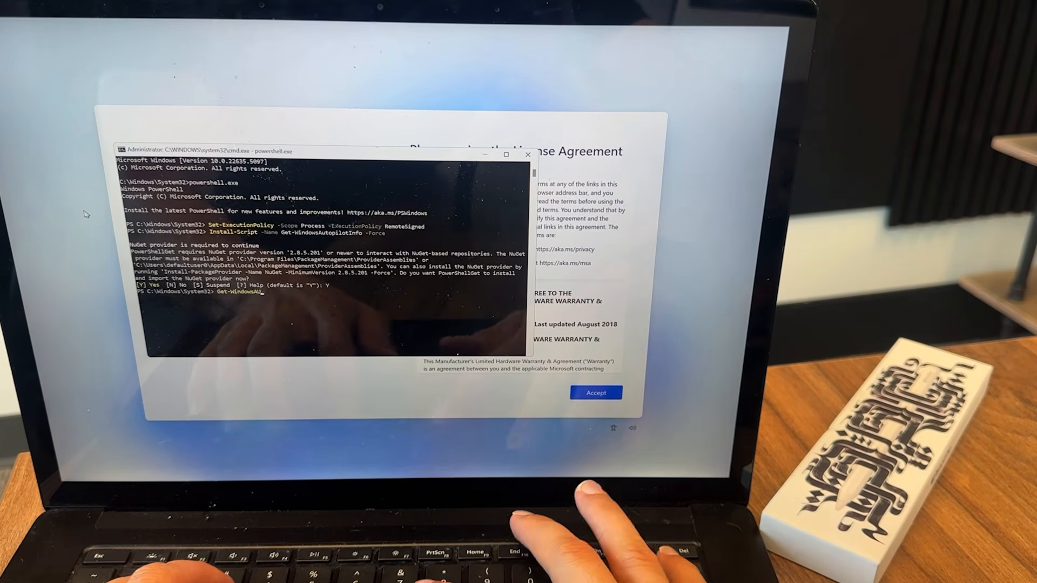
type("topilotInfo")
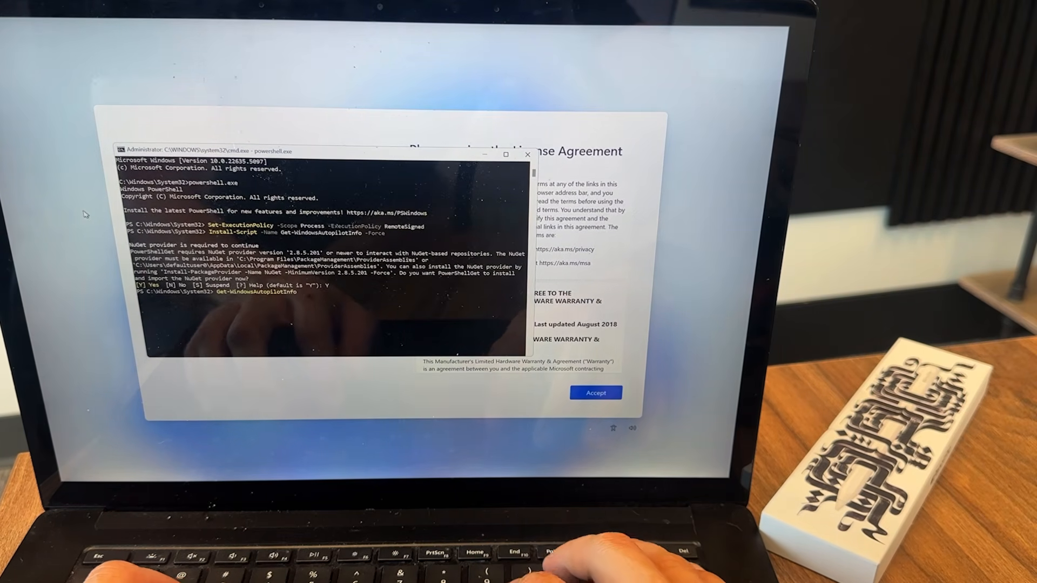
type(" -Online")
key("Return")
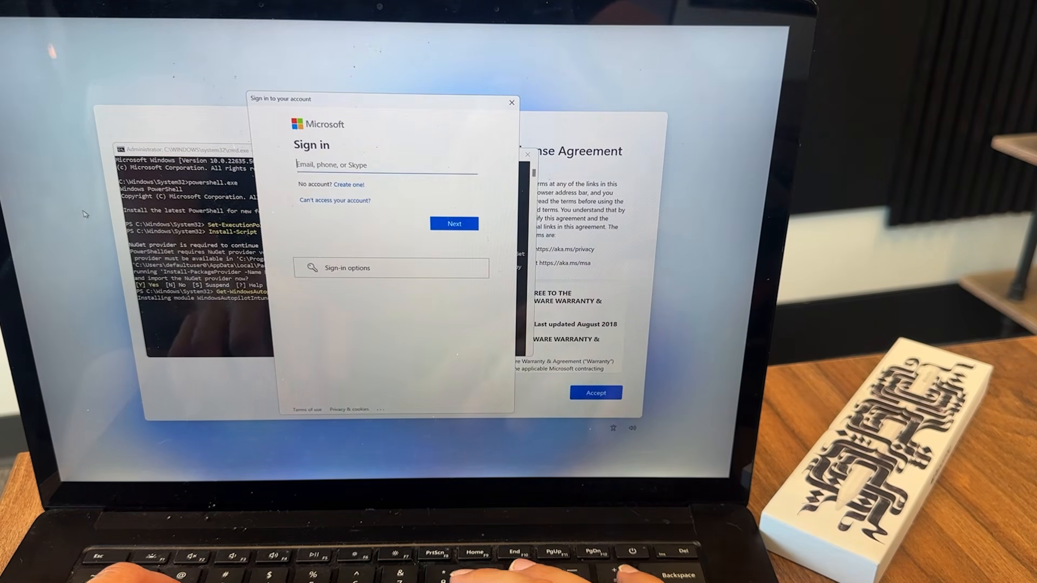
- Sign in with the admin account's e-mail and pick that account to let the script connect
key("Return")
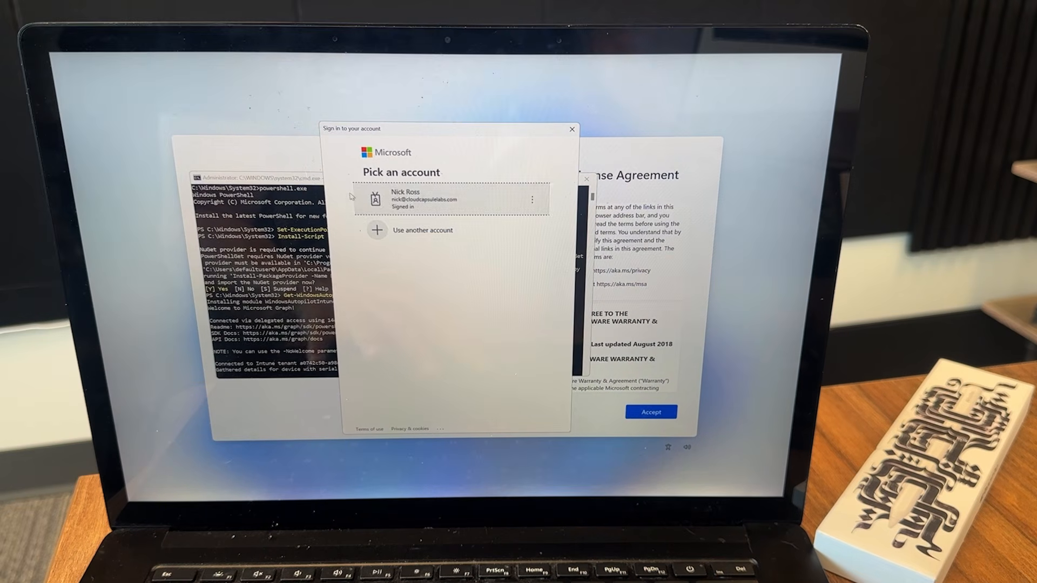
left_click(399, 199)
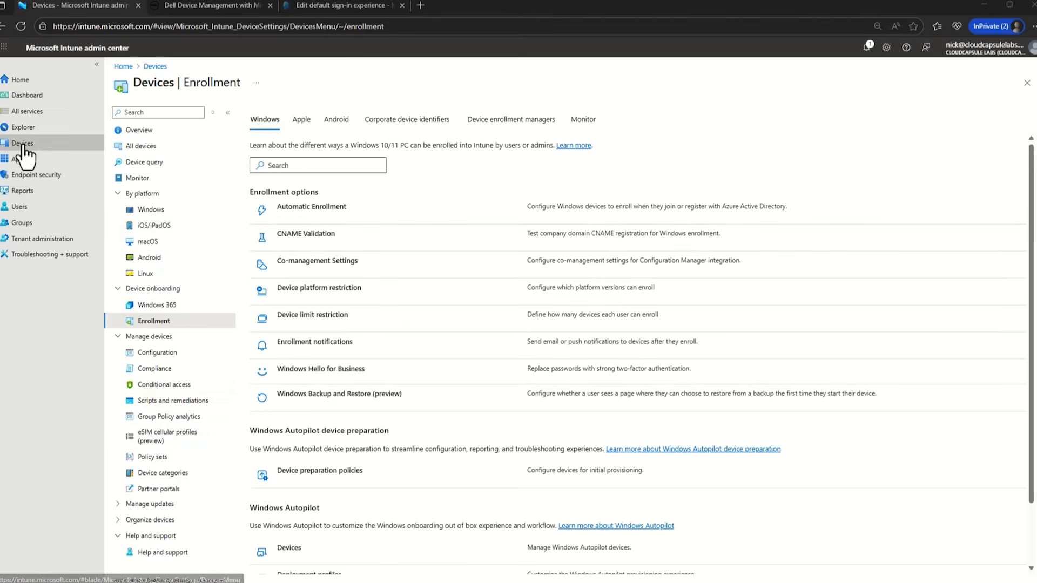
- Open Windows Autopilot devices, inspect the Surface Laptop 4's properties, then close the pane
scroll(324, 494, "down", 2)
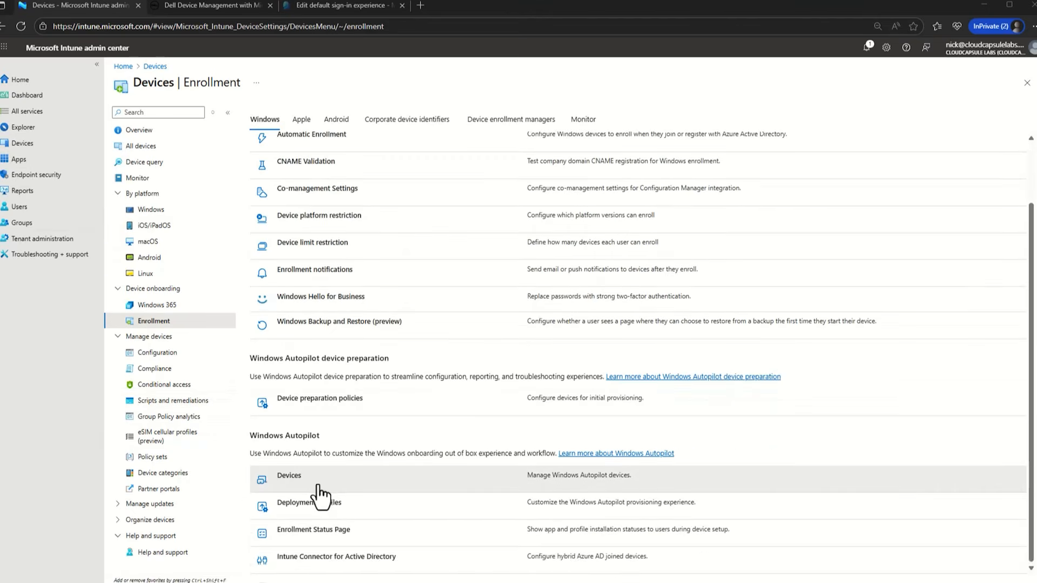
left_click(294, 481)
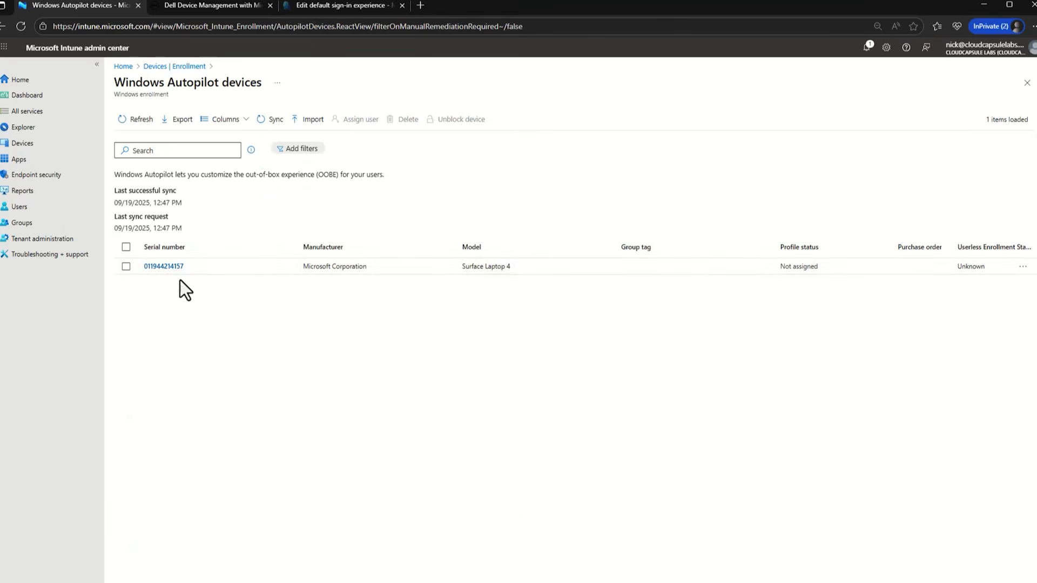
left_click(172, 268)
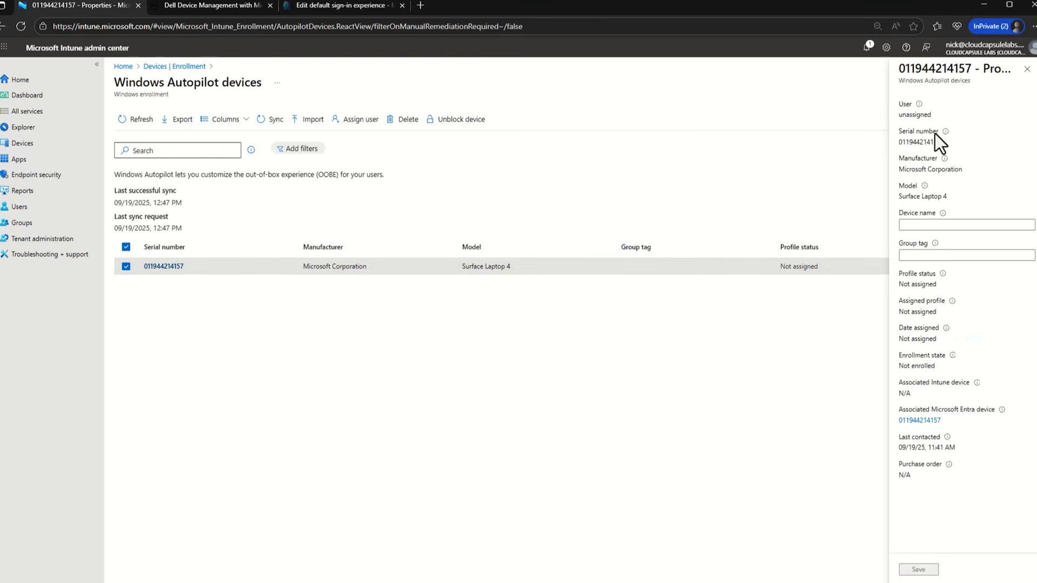
left_click(960, 228)
mouse_move(935, 246)
left_click(1027, 68)
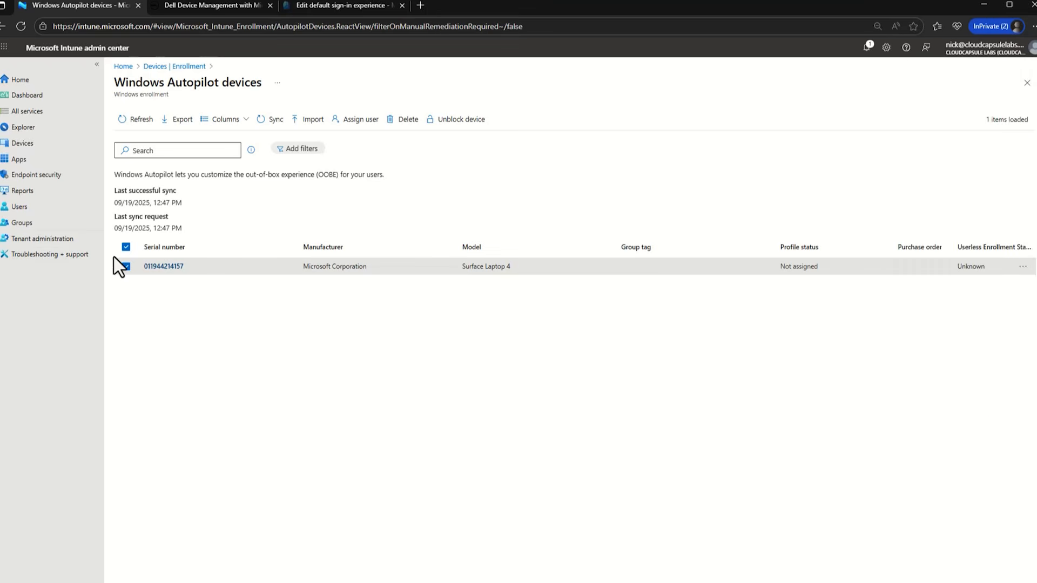
left_click(358, 119)
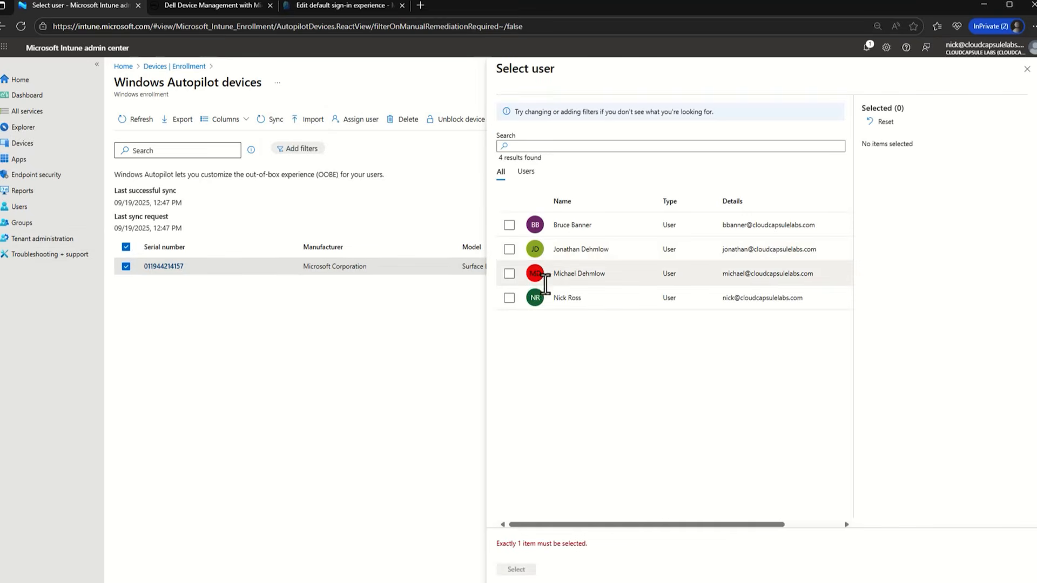
left_click(509, 298)
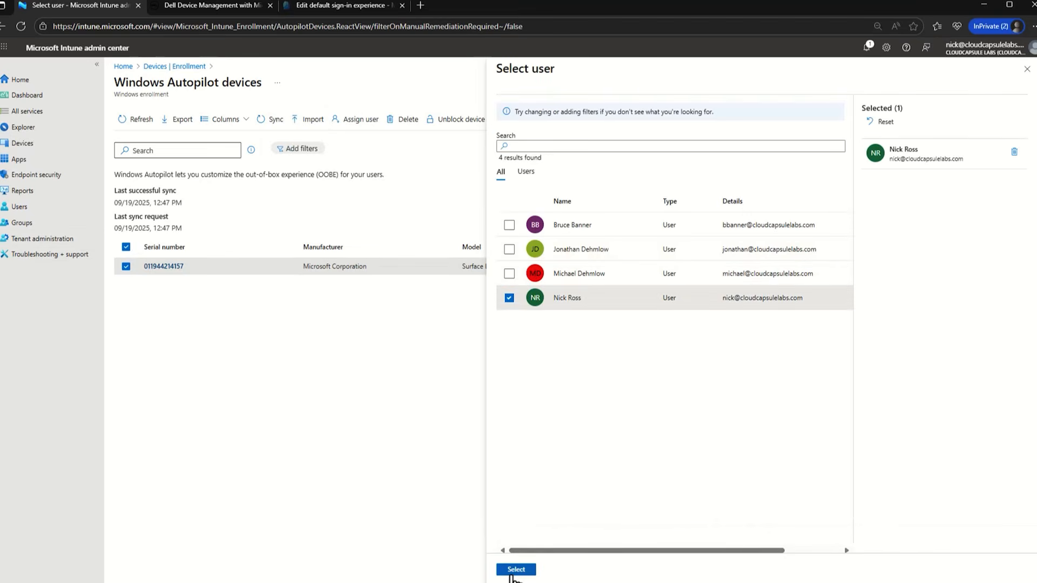
left_click(512, 574)
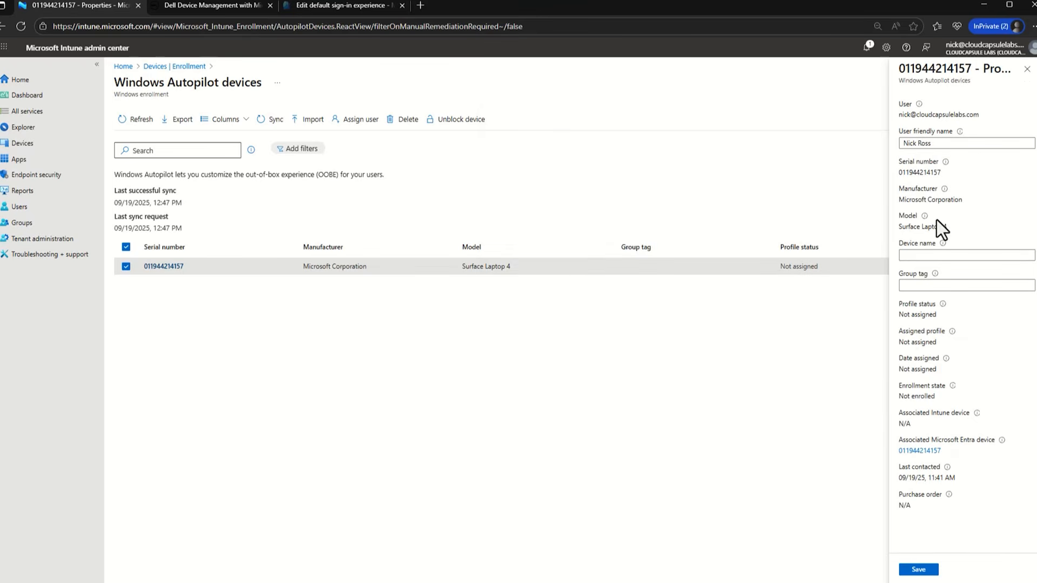
left_click(924, 256)
type("Nick-PC")
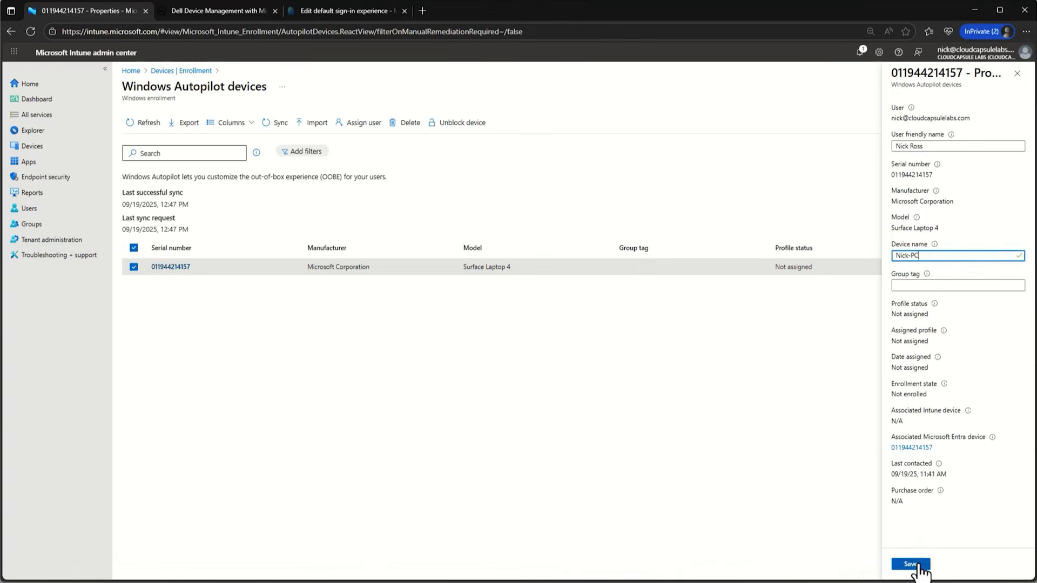
left_click(921, 567)
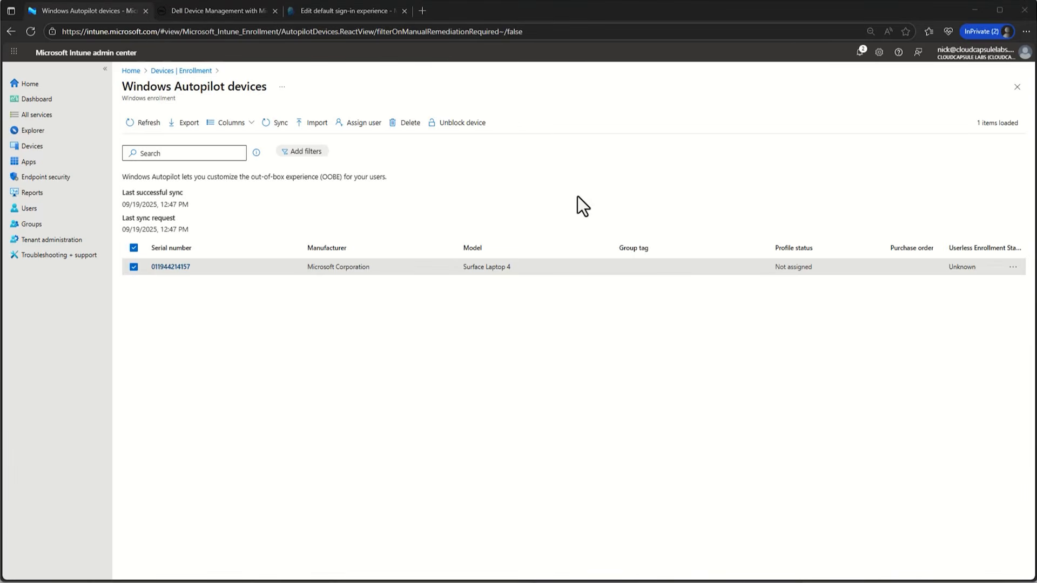
- Create a Windows PC deployment profile named 'Default Windows Autopilot' and proceed to OOBE settings
left_click(189, 71)
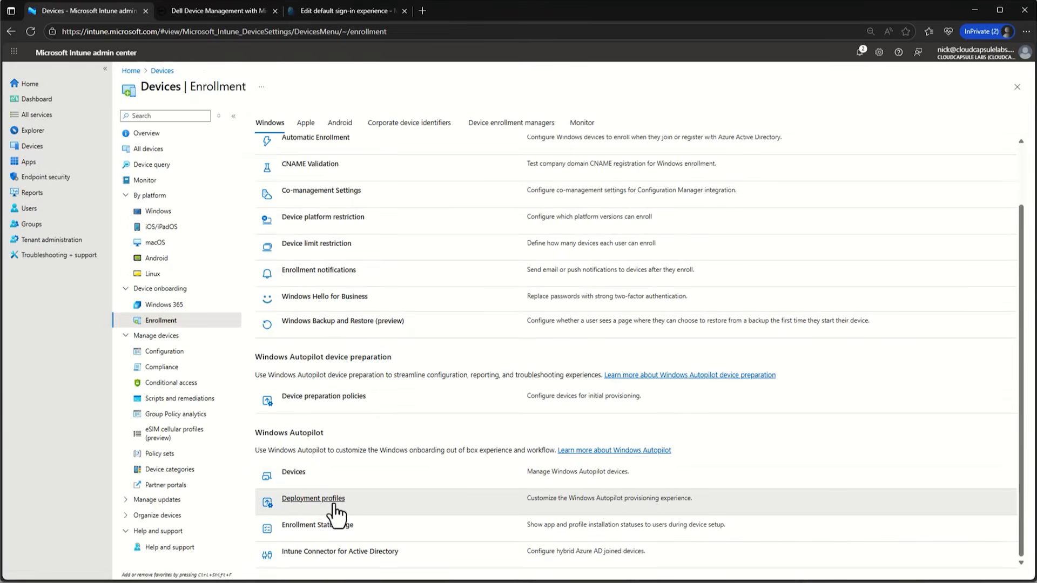
left_click(332, 507)
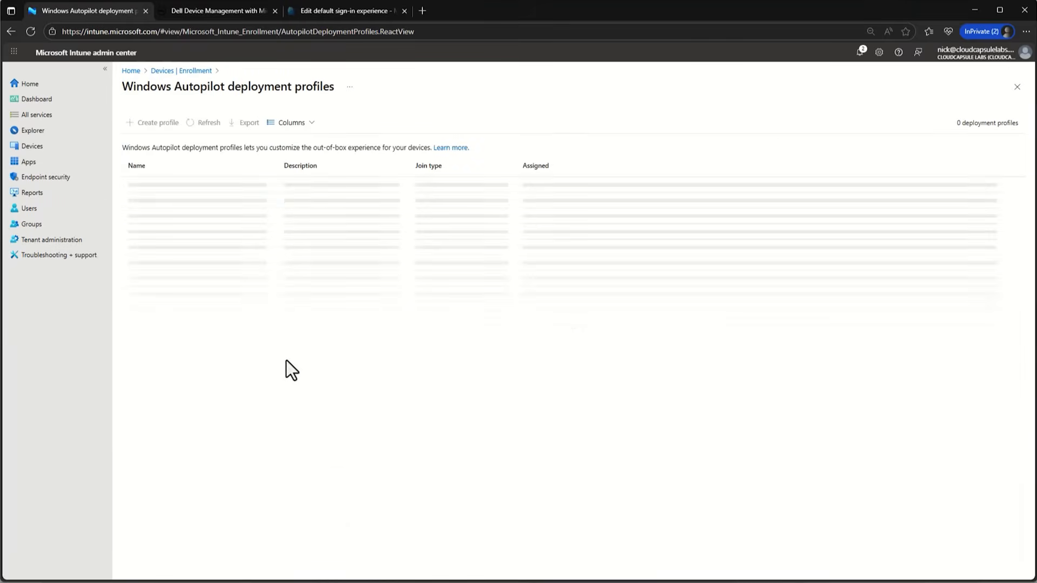
left_click(154, 124)
left_click(160, 149)
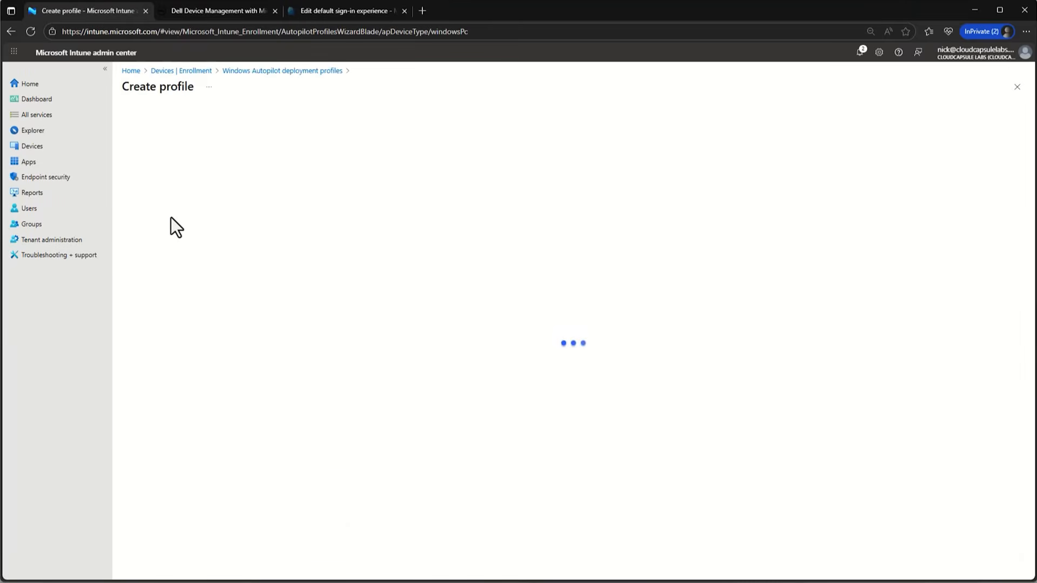
left_click(265, 145)
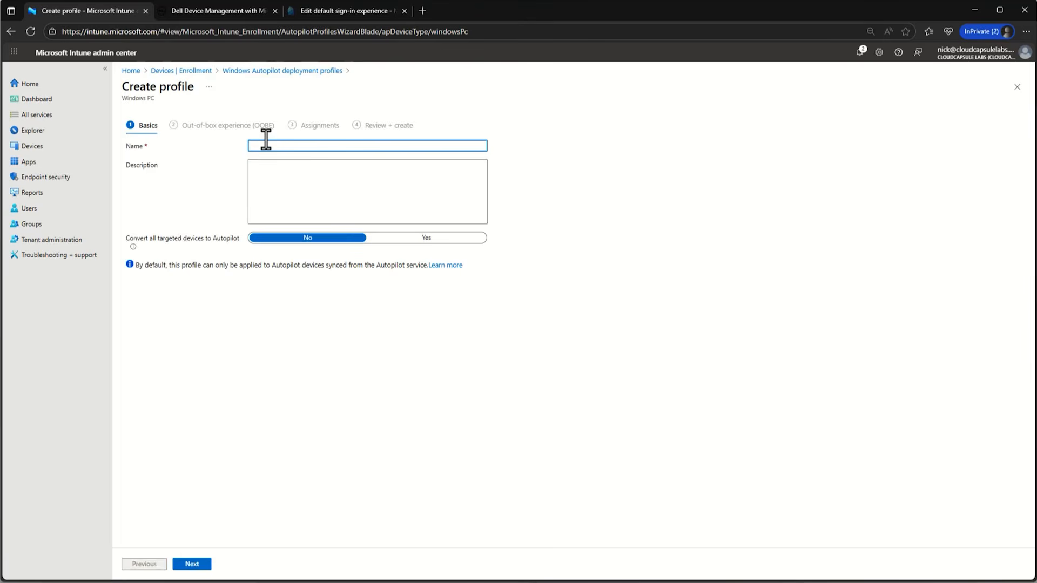
type("Default Windows Autopilot")
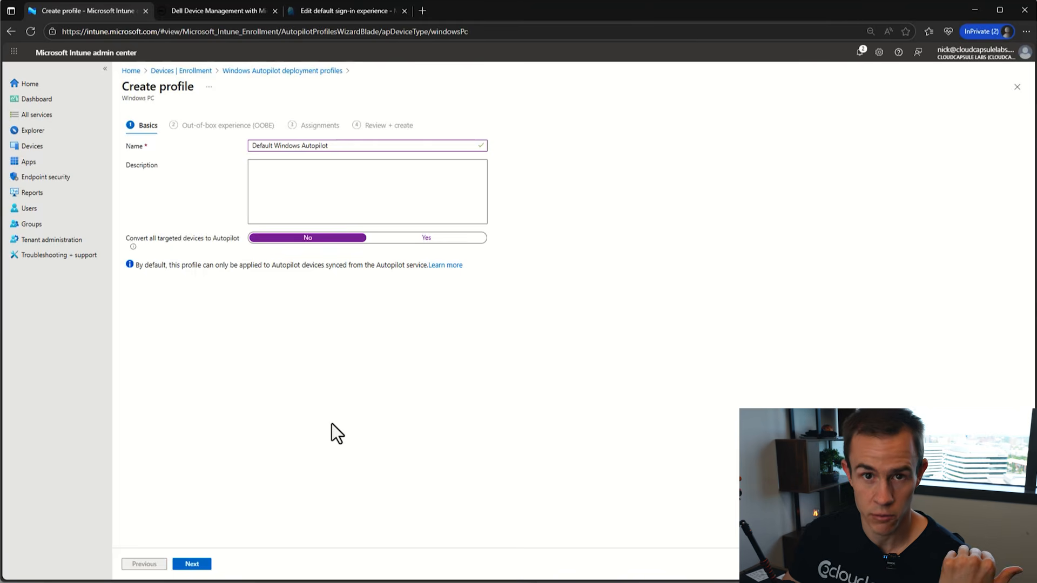
left_click(191, 564)
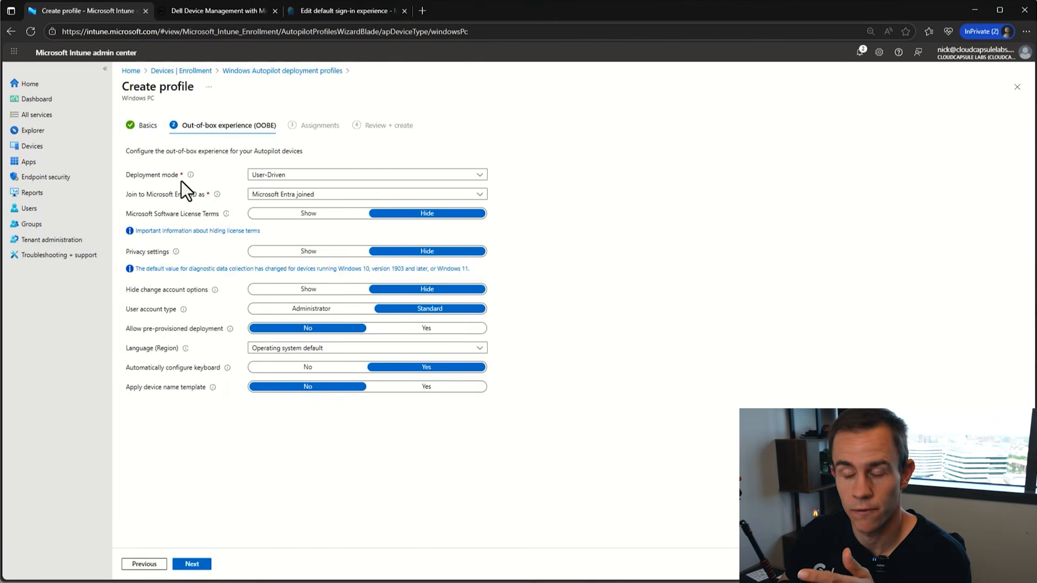
left_click(316, 176)
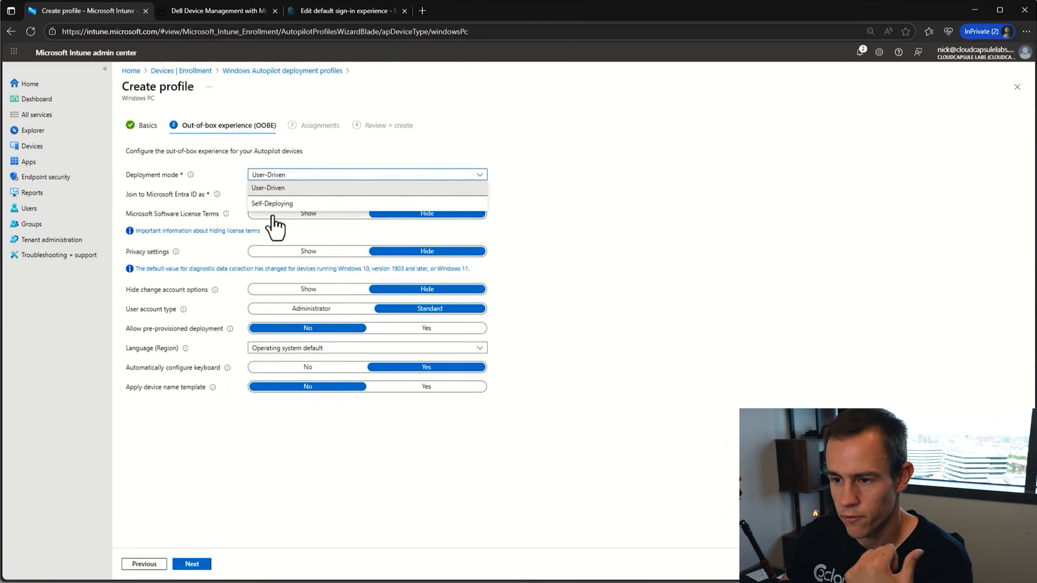
left_click(299, 188)
left_click(299, 193)
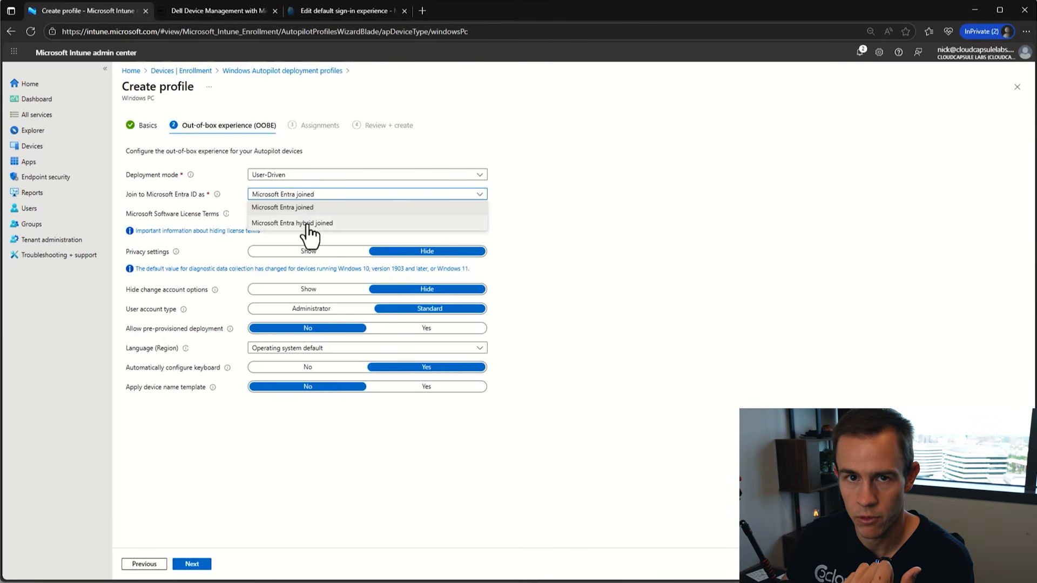
left_click(286, 208)
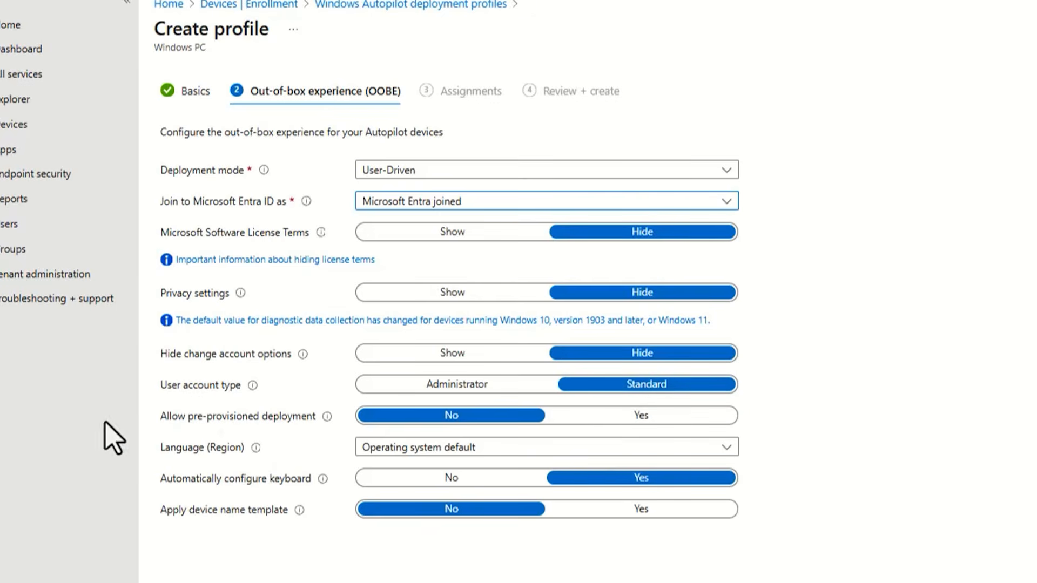
mouse_move(328, 418)
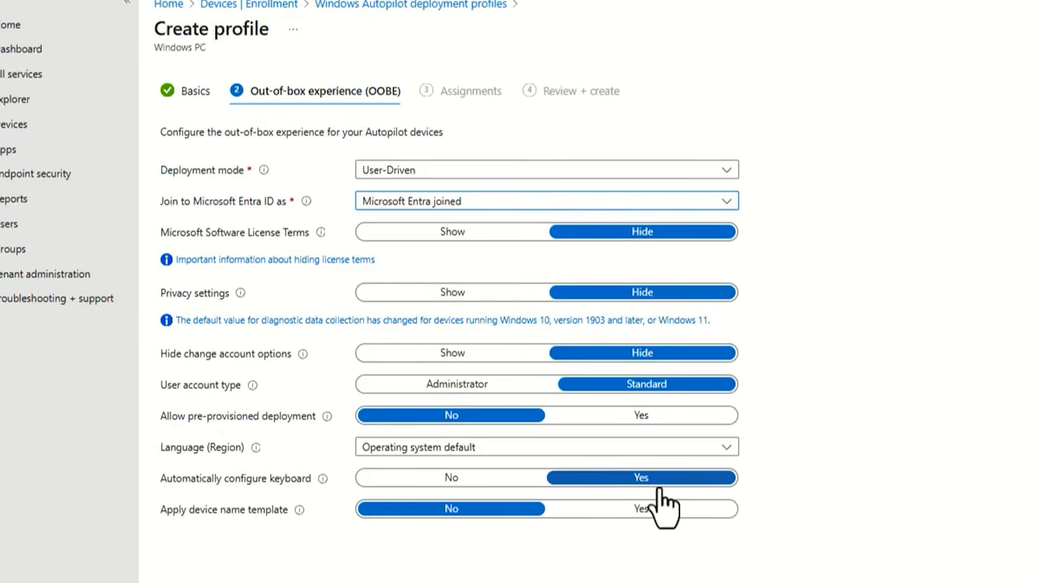
- Keep 'Apply device name template' at No on the Autopilot profile and continue to Assignments
left_click(593, 514)
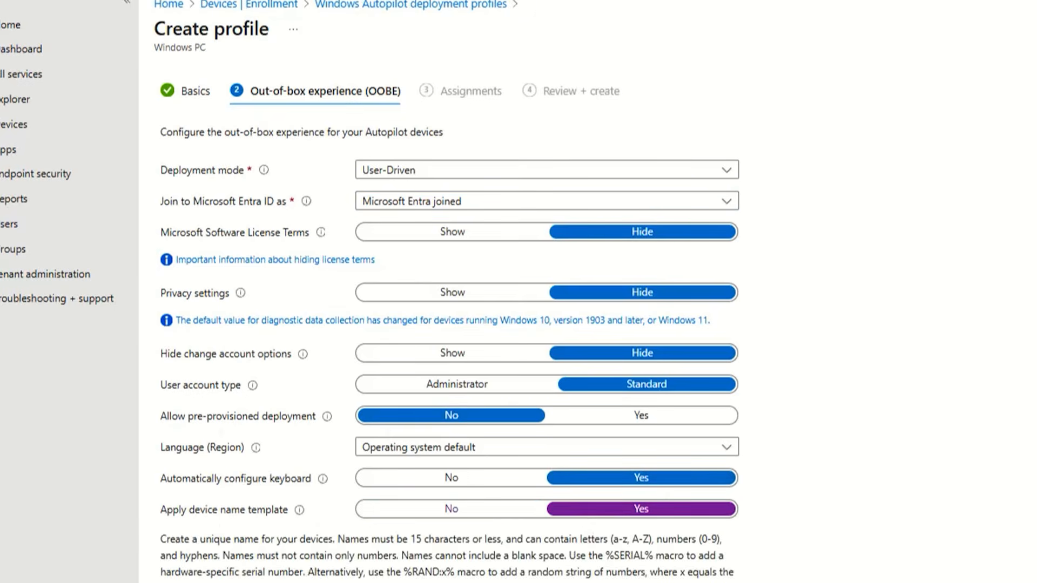
scroll(525, 499, "down", 2)
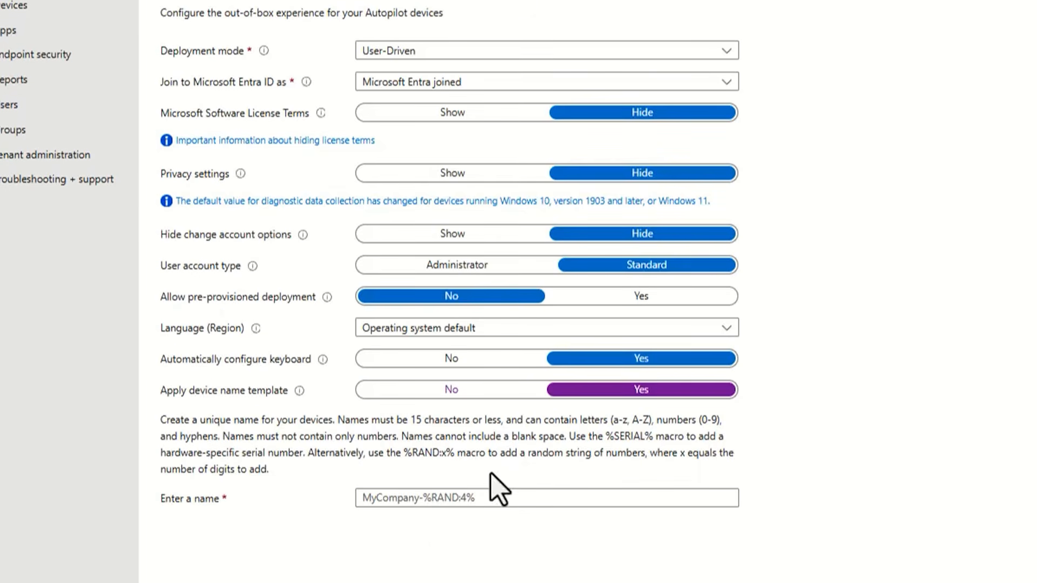
left_click(451, 390)
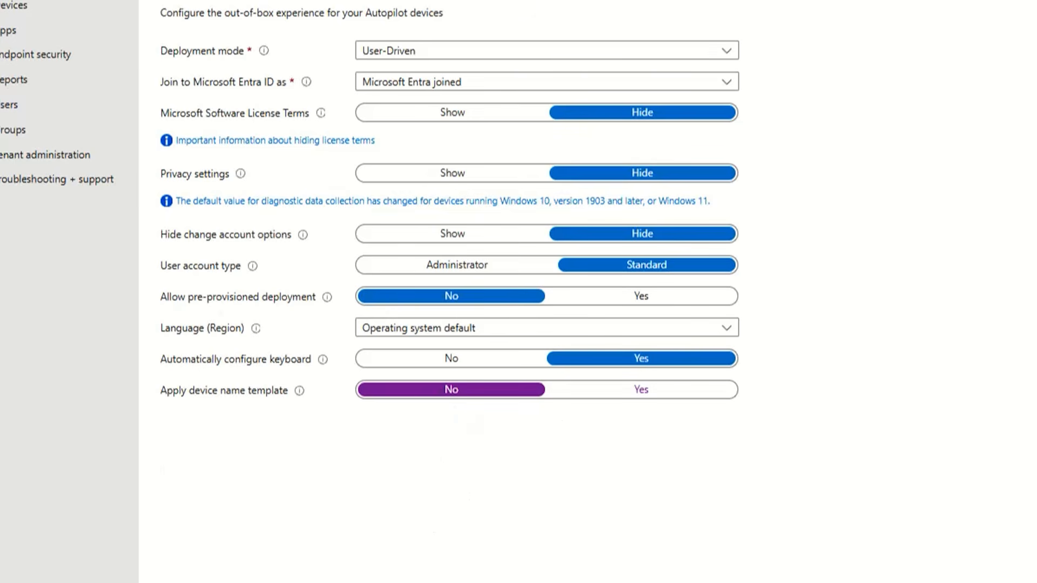
left_click(190, 570)
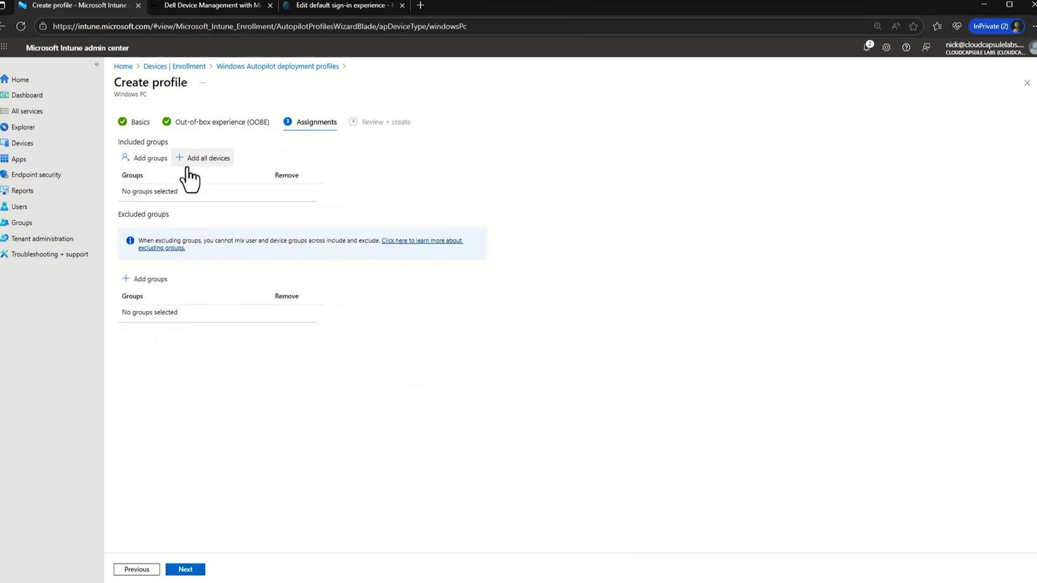
- Include the Windows Autopilot Devices group in the profile assignment, then review and create the profile
left_click(157, 158)
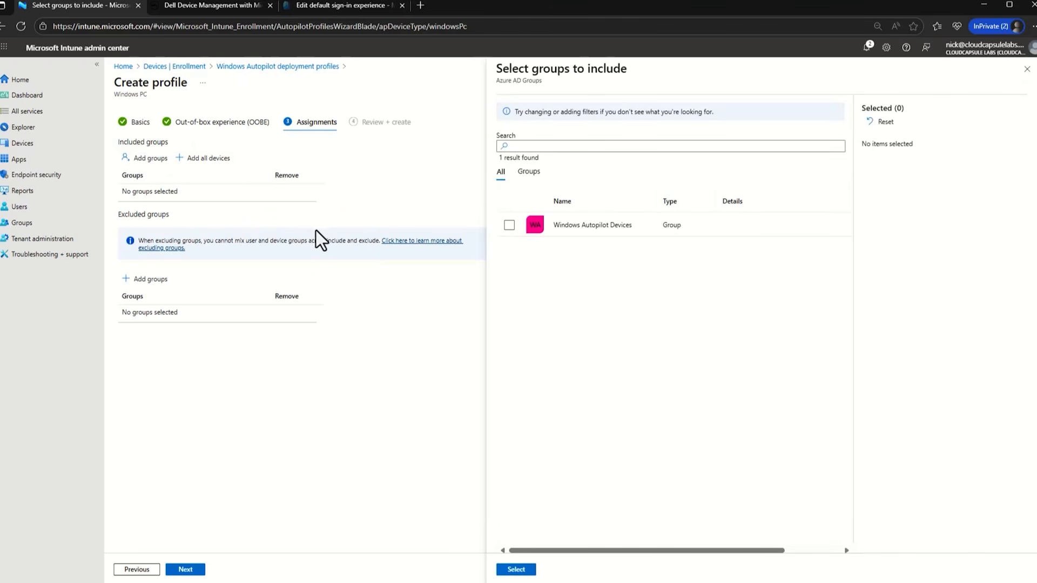
left_click(509, 225)
left_click(516, 569)
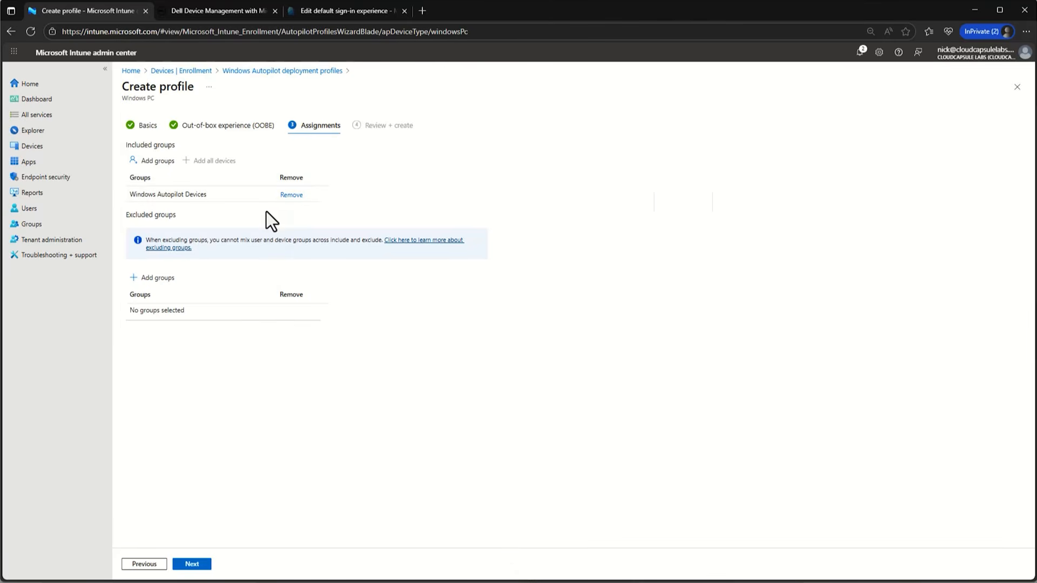
left_click(192, 564)
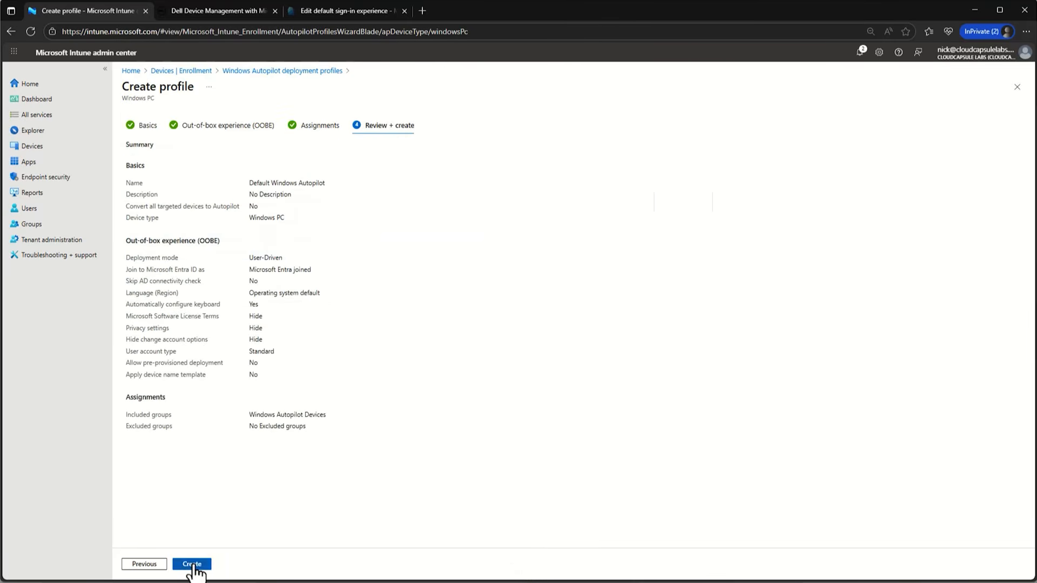
left_click(192, 565)
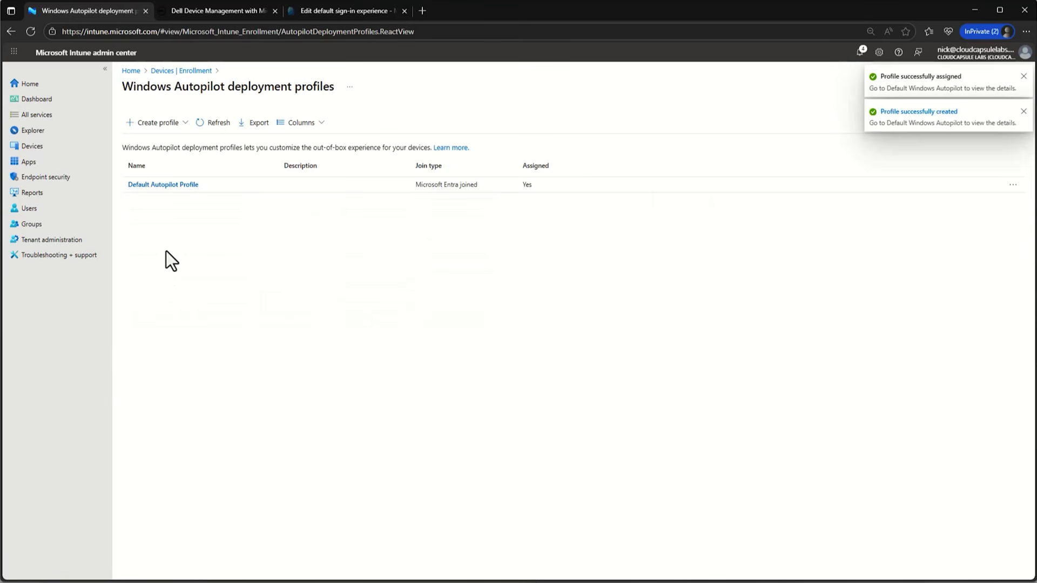
- Open the members page of the Windows Autopilot Devices group
left_click(54, 154)
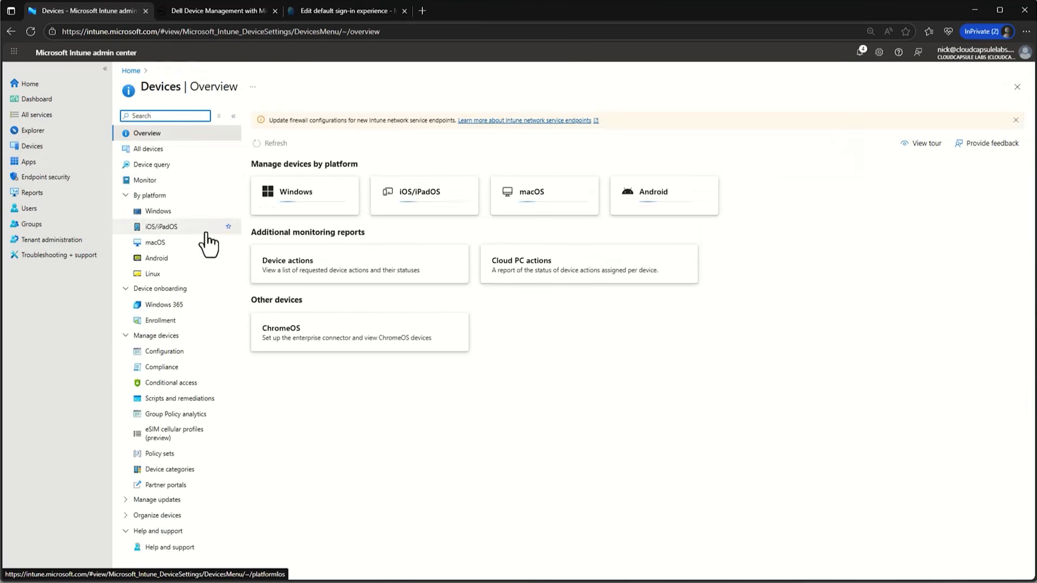
left_click(50, 223)
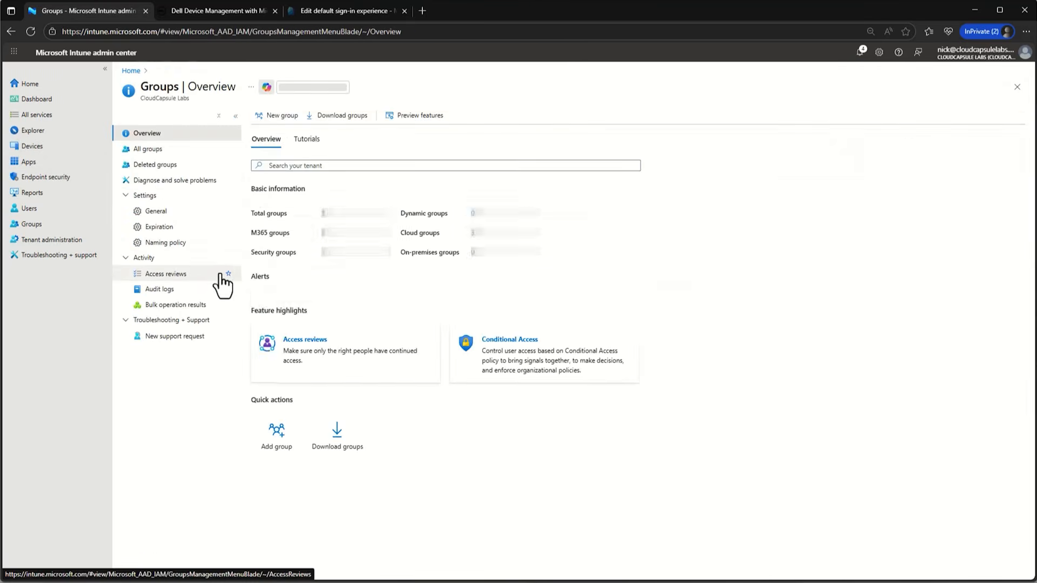
left_click(157, 151)
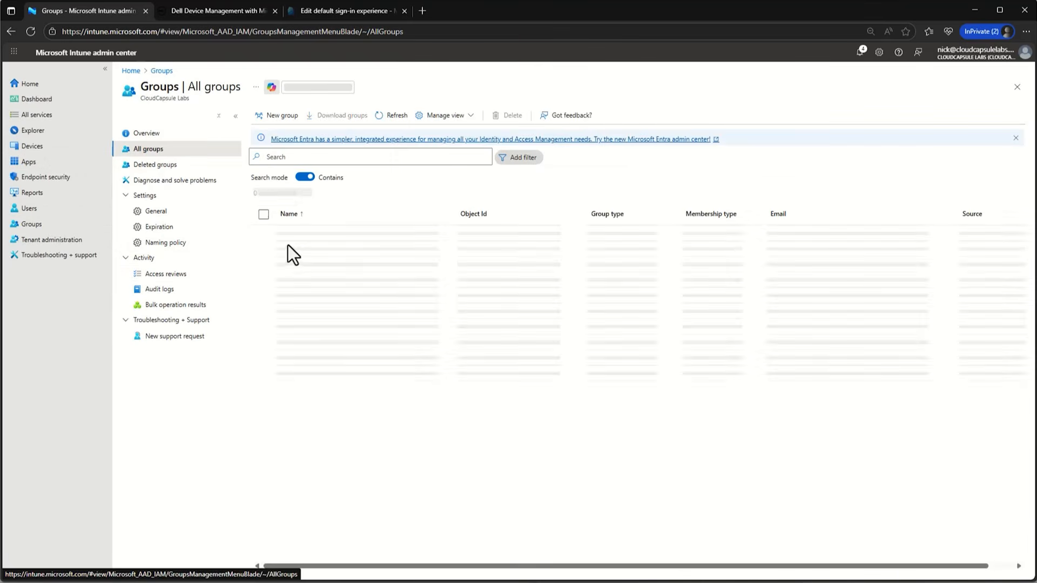
left_click(318, 280)
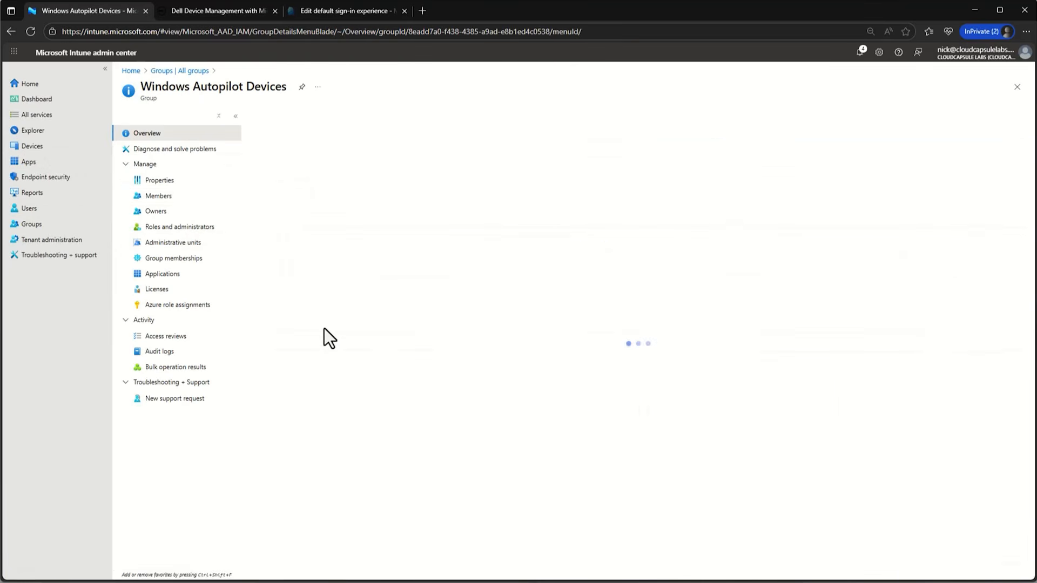
left_click(186, 199)
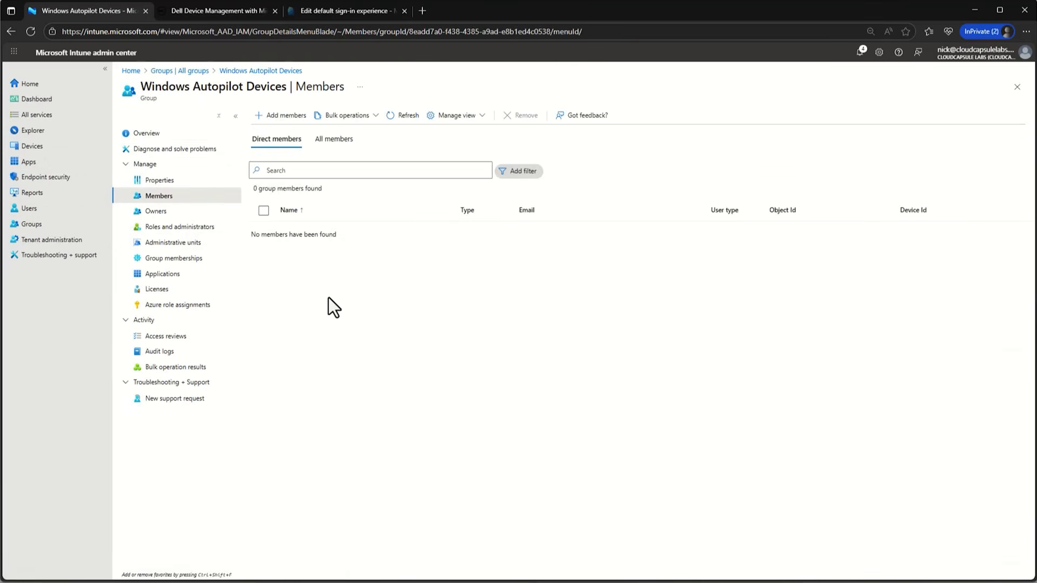
left_click(280, 115)
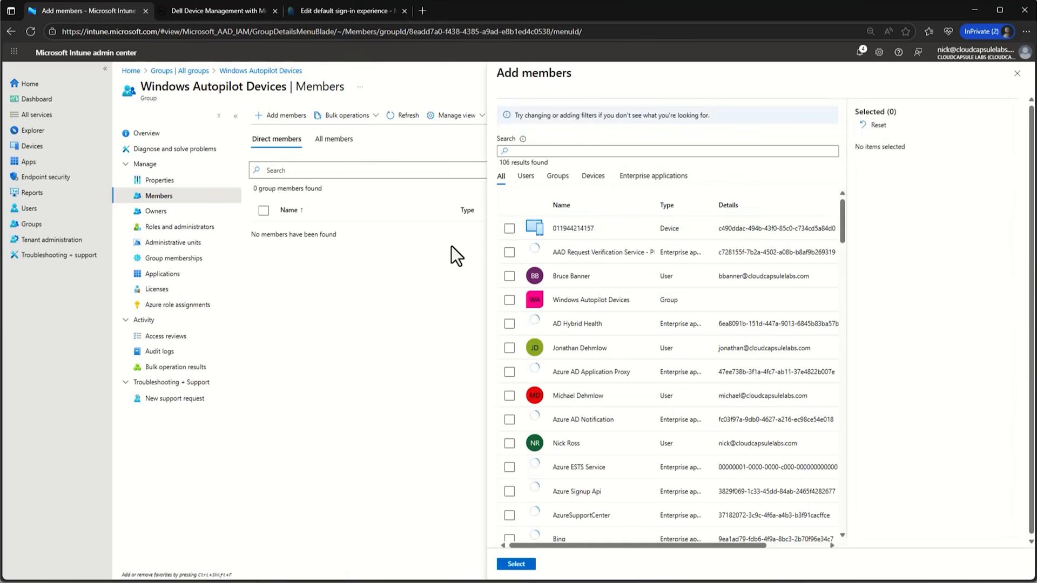
left_click(507, 227)
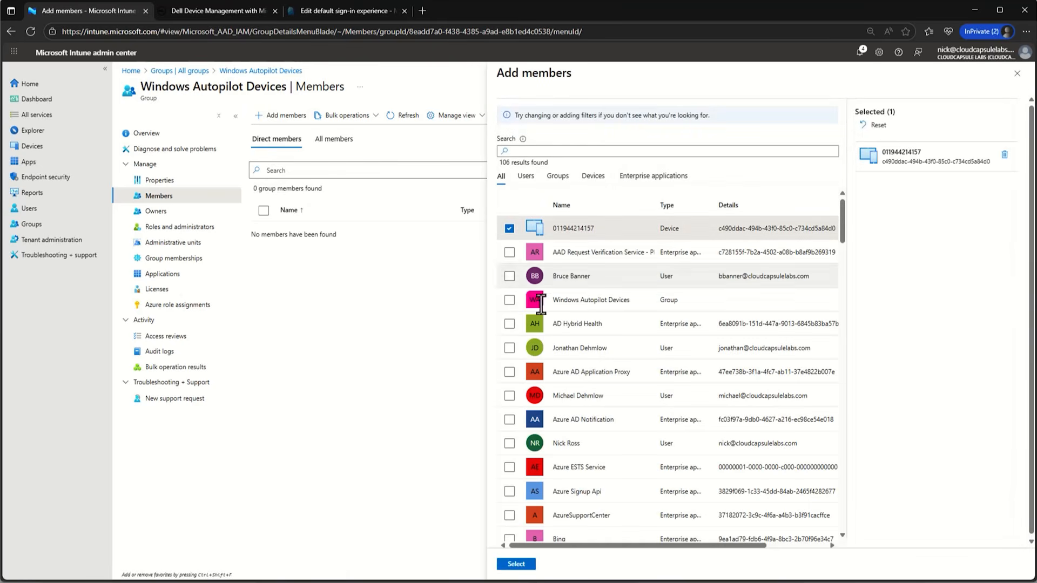
left_click(520, 564)
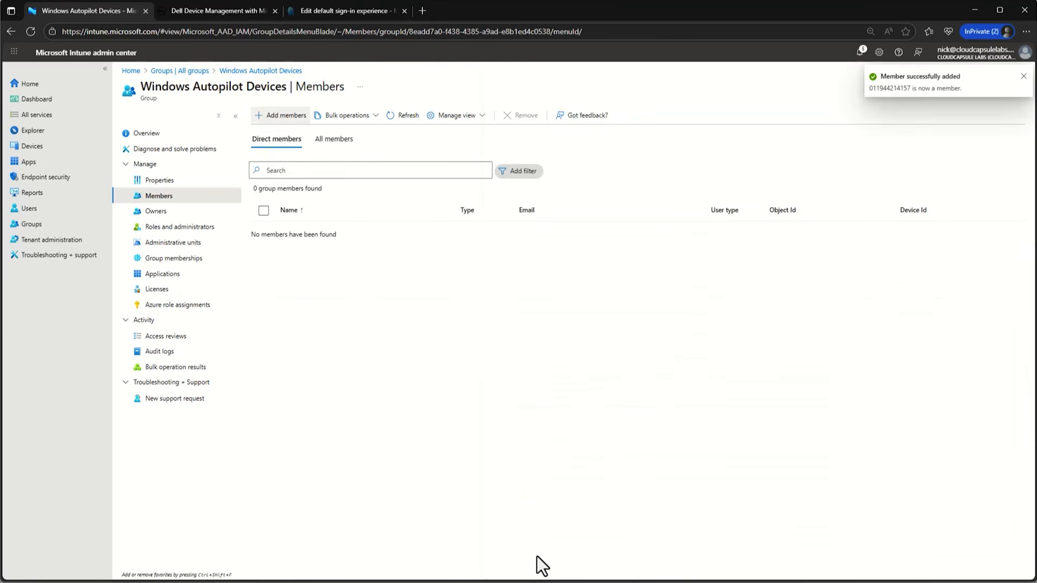
left_click(401, 117)
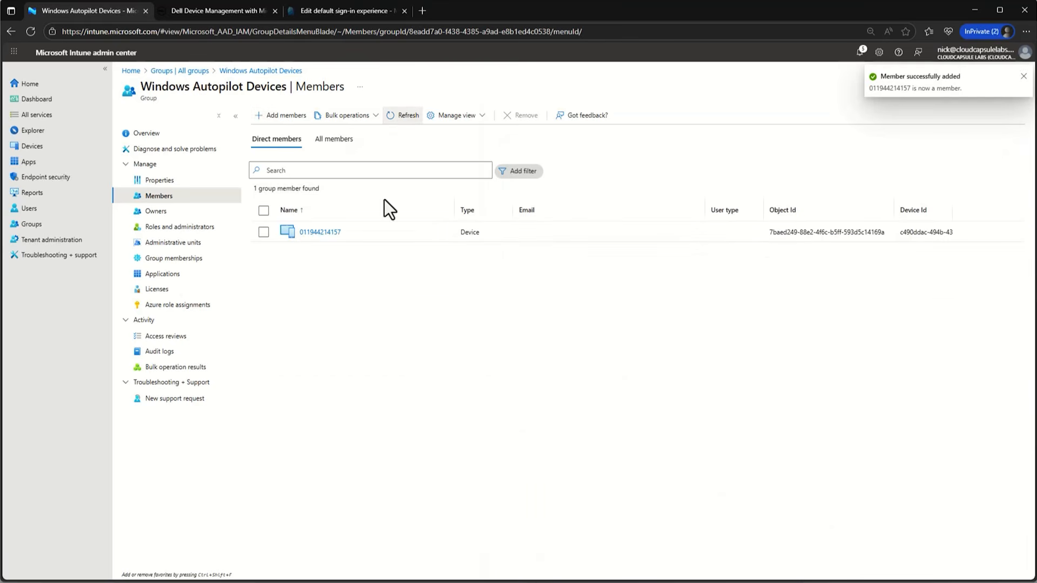
left_click(373, 10)
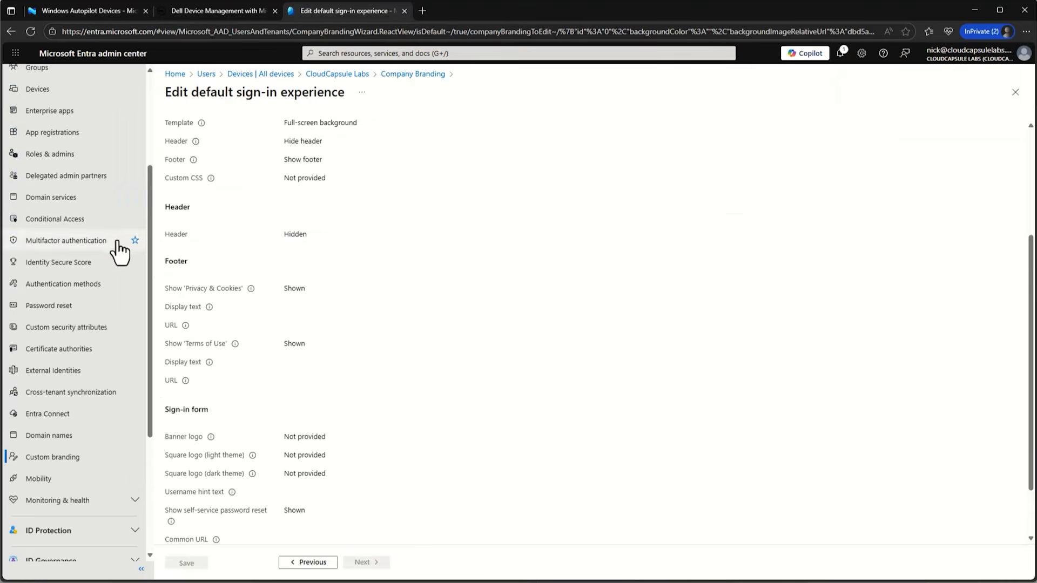
scroll(102, 243, "up", 3)
left_click(77, 250)
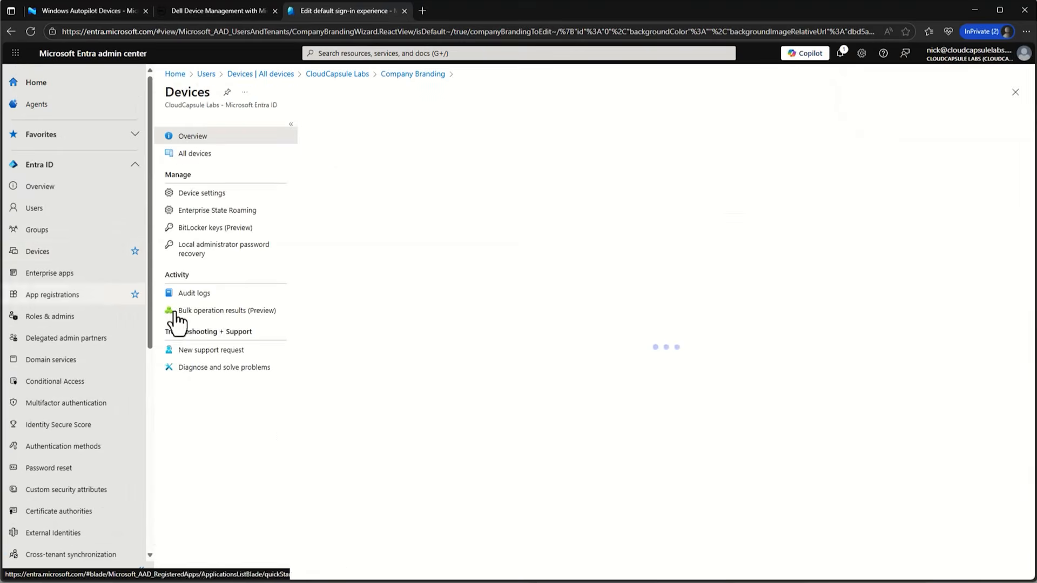
left_click(222, 151)
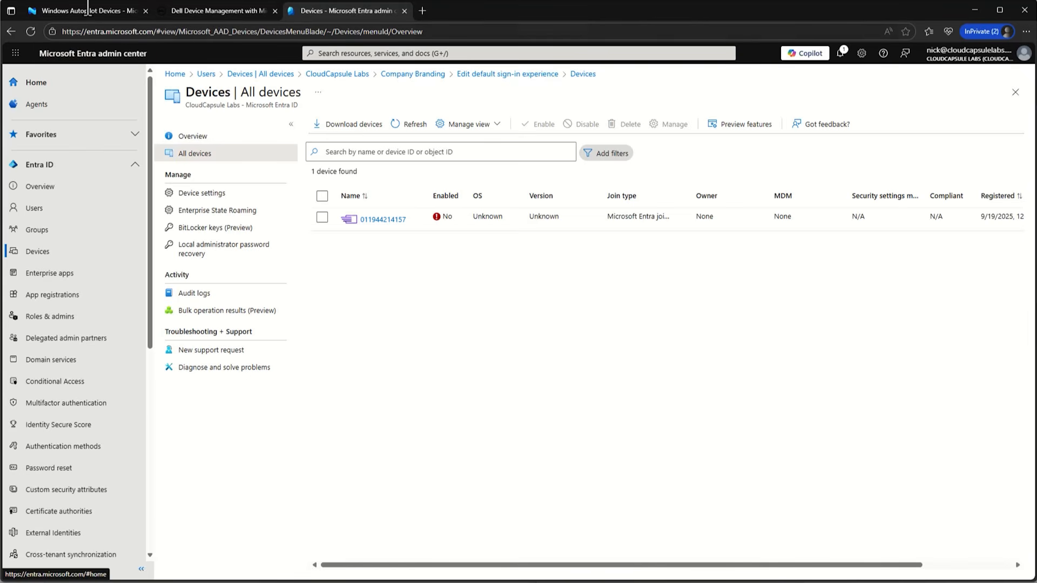
left_click(121, 14)
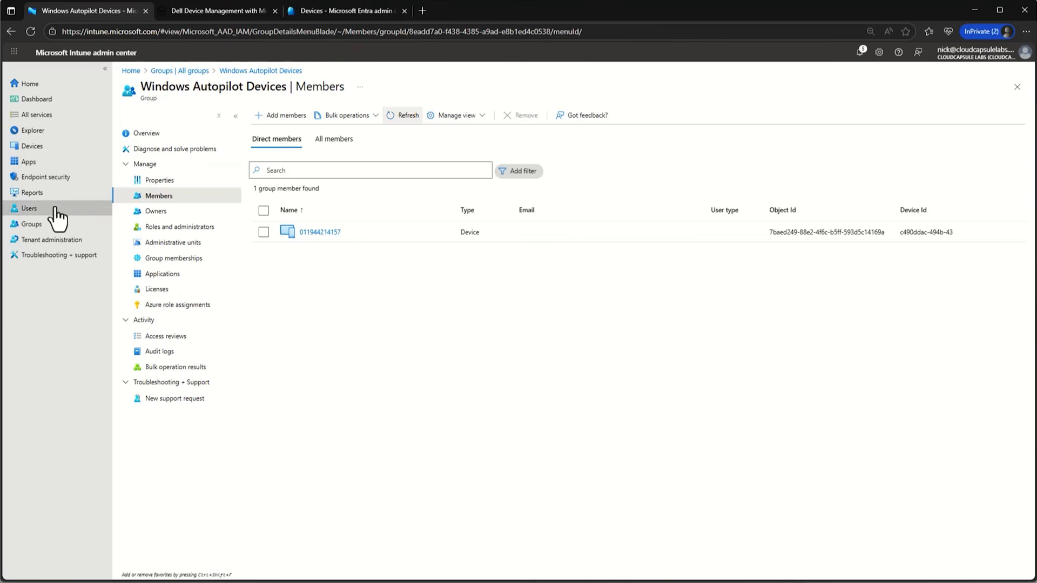
- Open the Windows Autopilot devices list under Devices > Enrollment
left_click(56, 149)
left_click(172, 323)
scroll(287, 369, "down", 5)
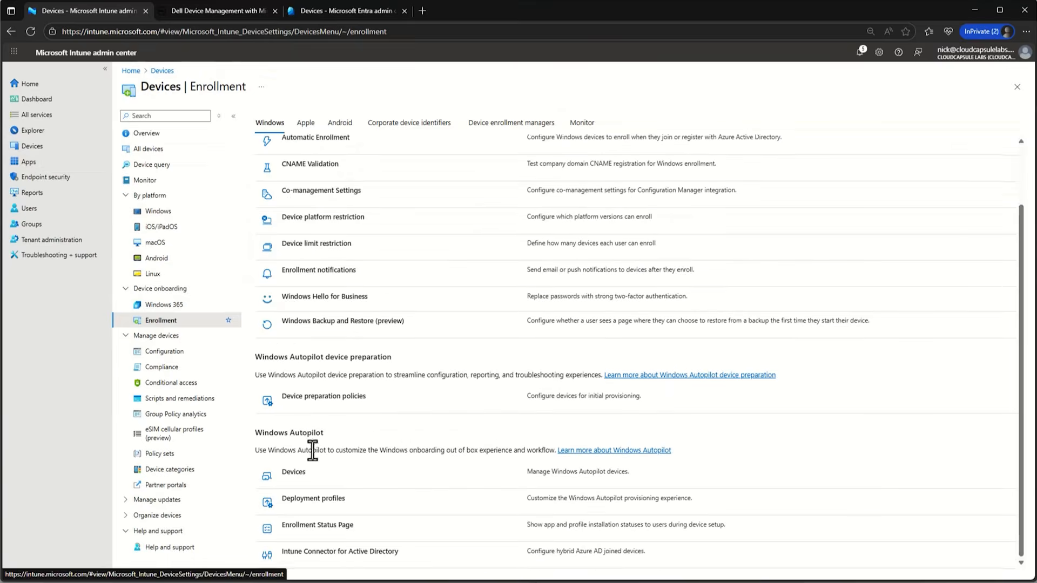
left_click(293, 481)
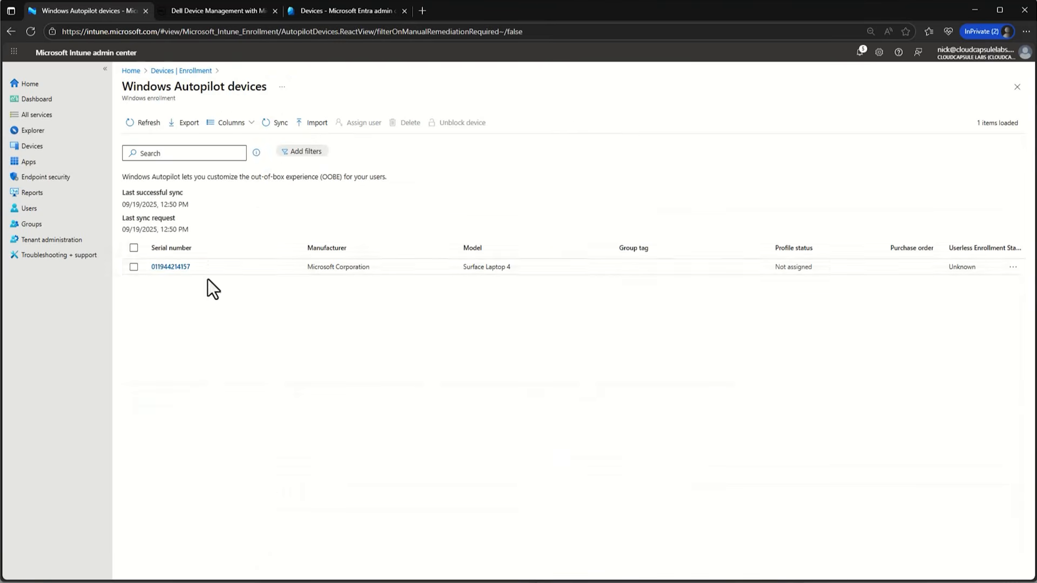
left_click(134, 267)
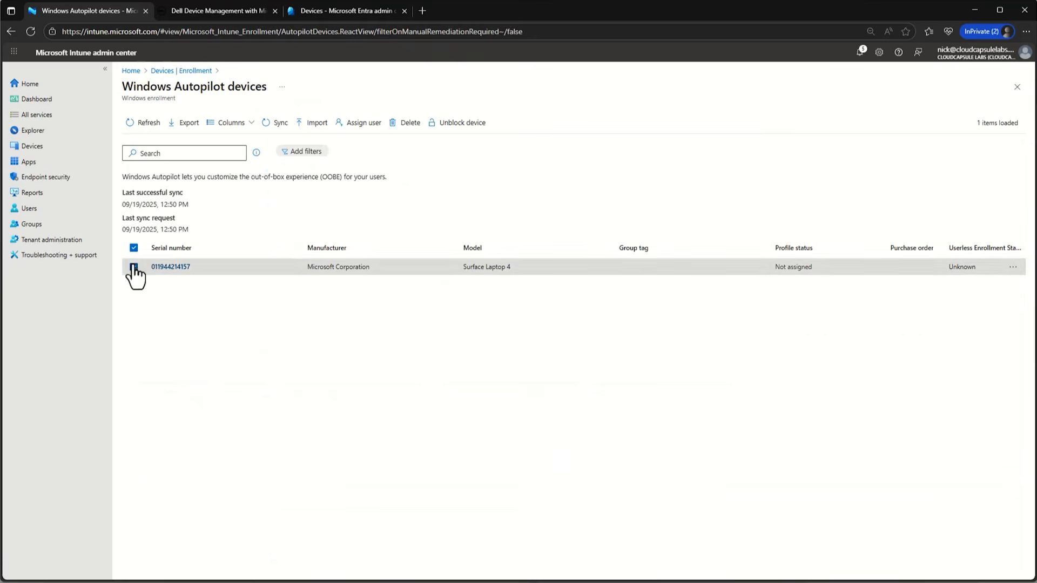
left_click(281, 129)
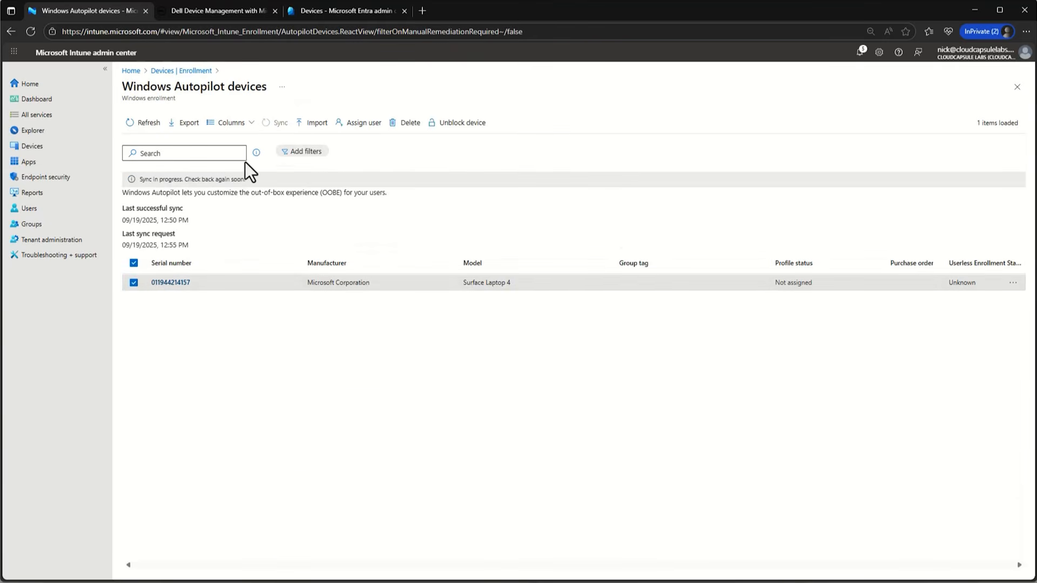
left_click(142, 124)
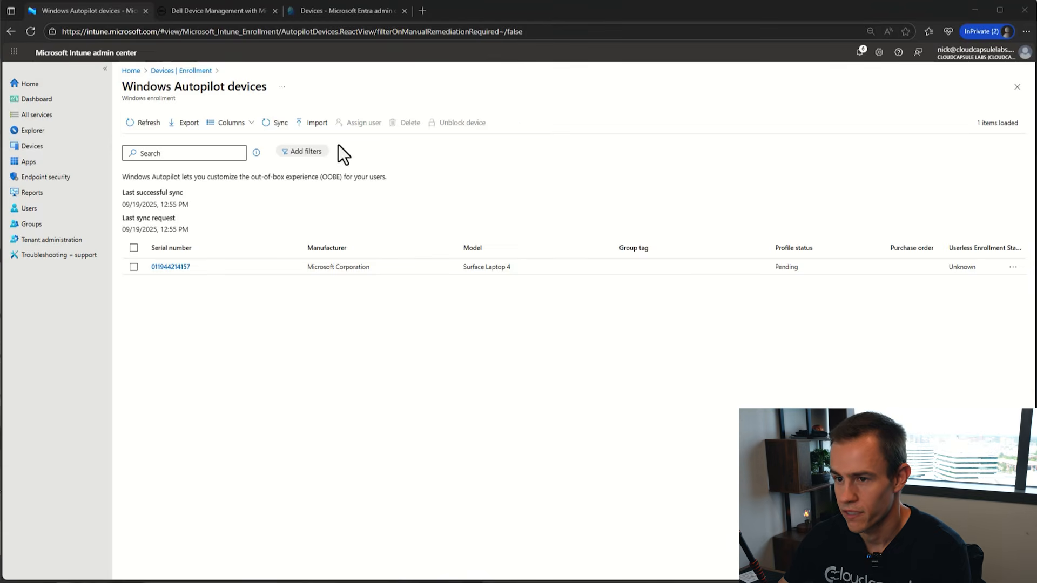
left_click(129, 125)
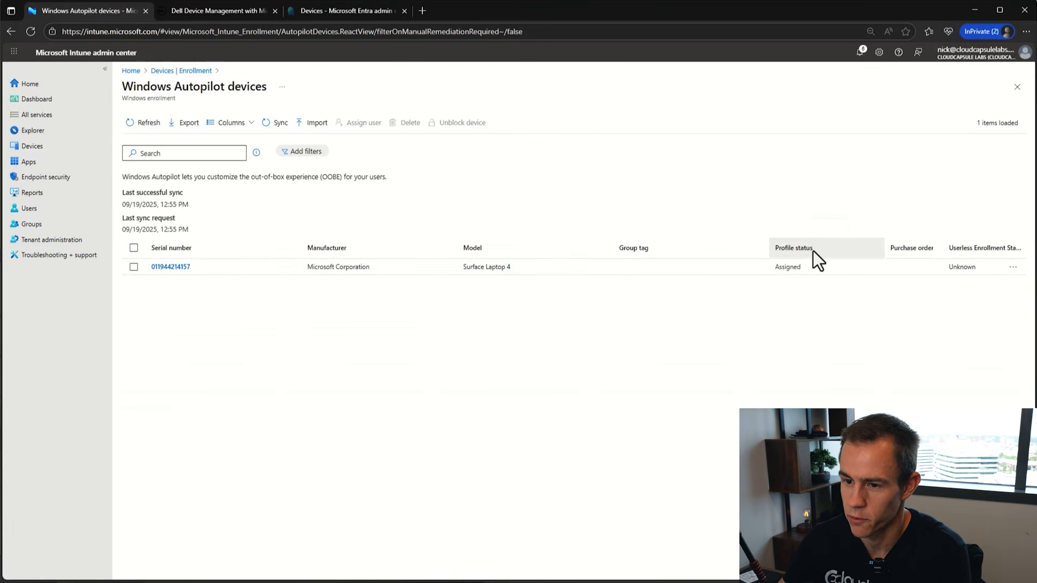
left_click(171, 268)
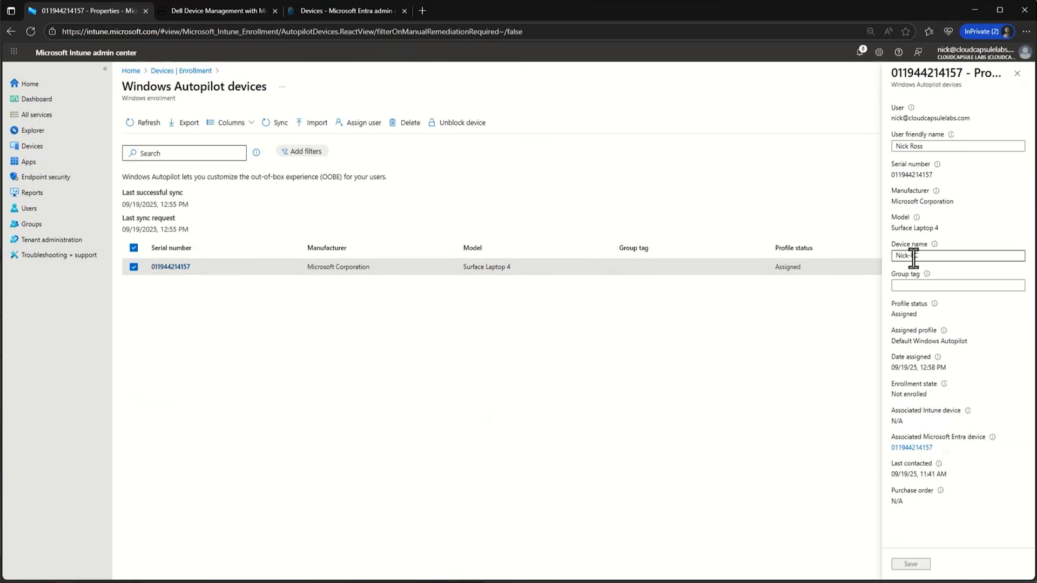
left_click(1017, 74)
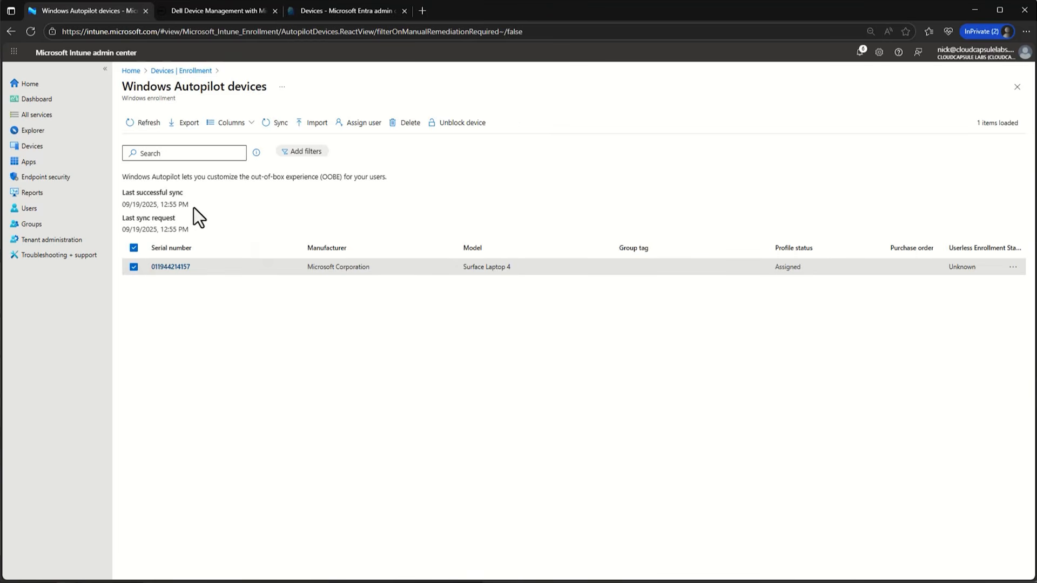
left_click(48, 149)
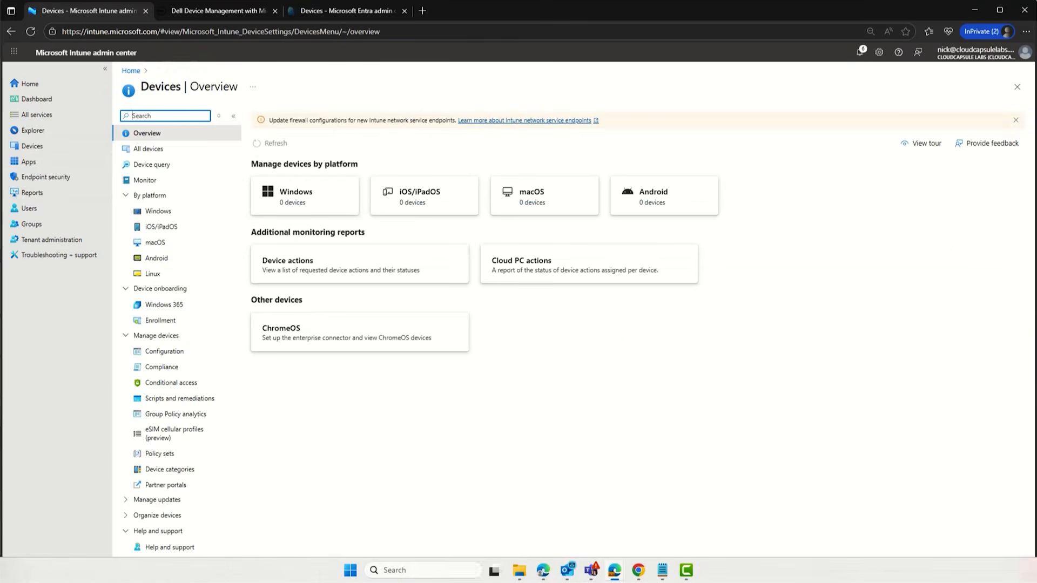
- Review Configuration policies and All apps, then open Endpoint security Antivirus showing Defender AV-01
left_click(153, 356)
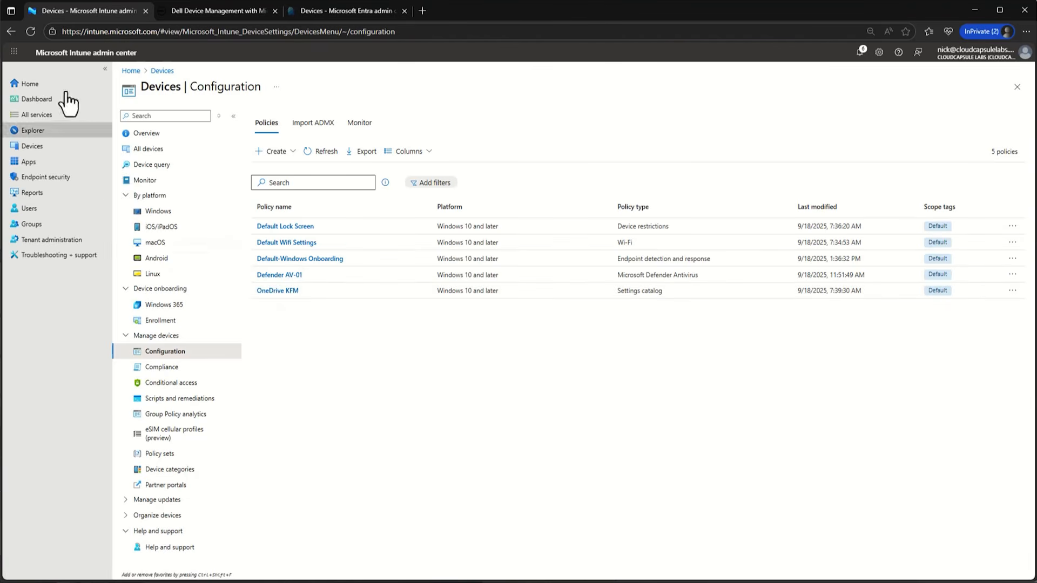
left_click(32, 163)
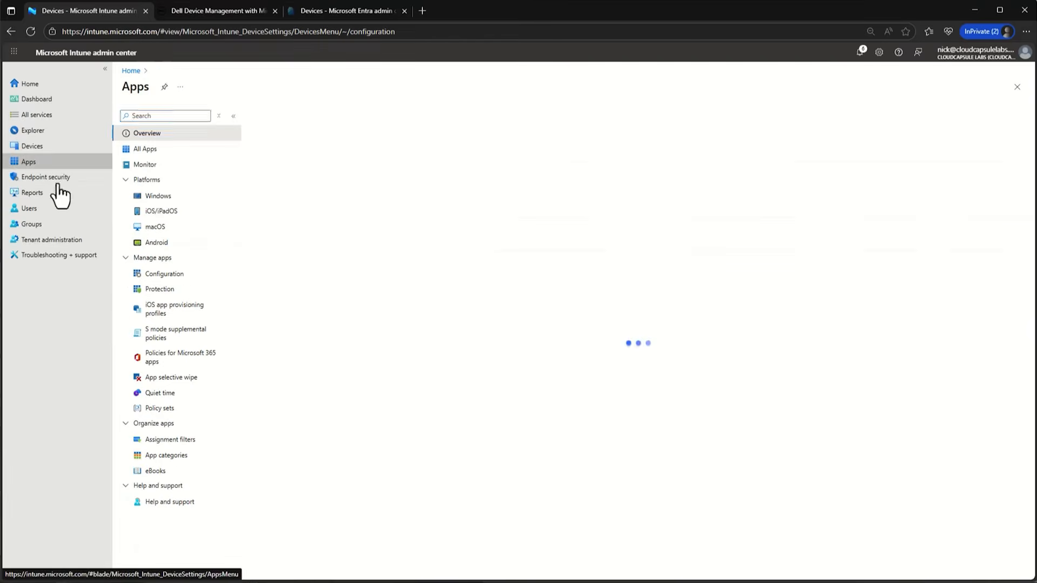
left_click(149, 152)
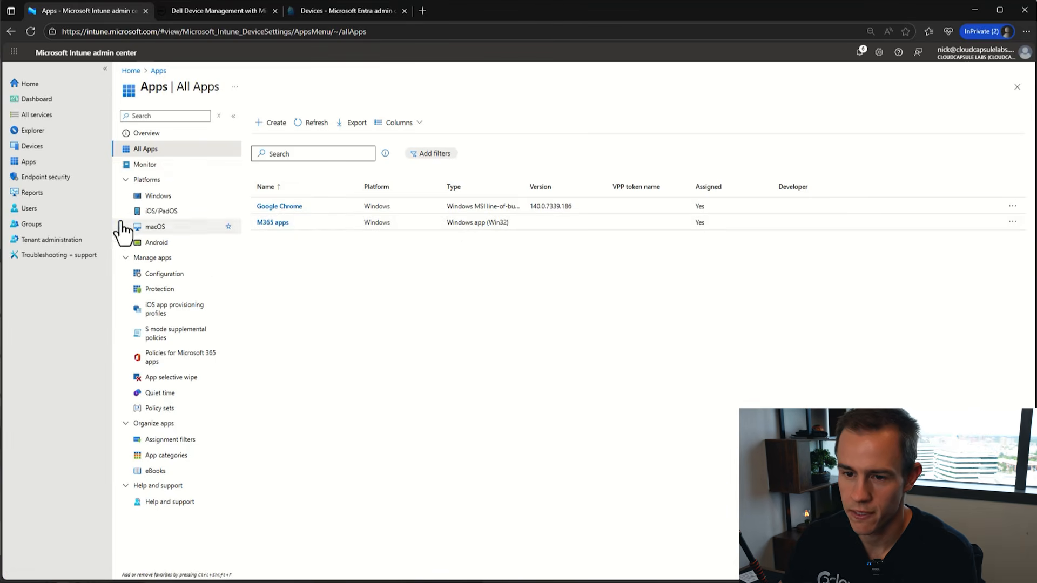
left_click(46, 177)
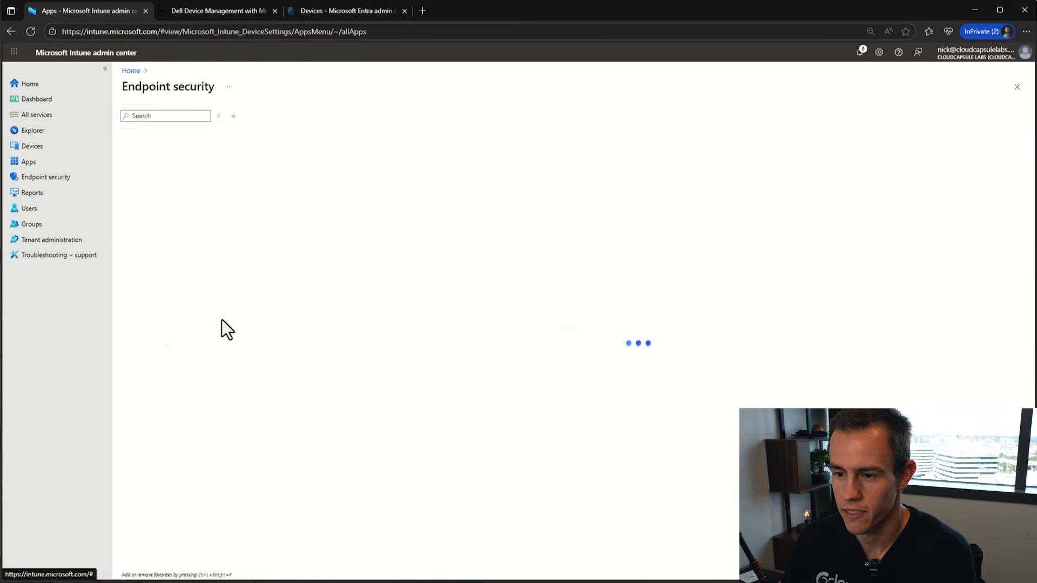
left_click(184, 228)
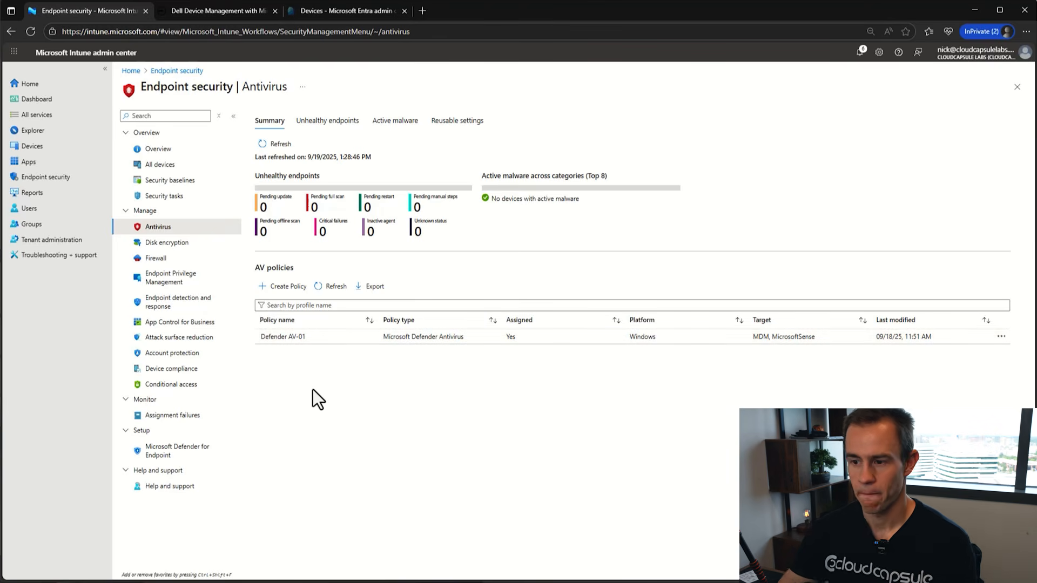
- Add the Windows Autopilot Devices group to Defender AV-01's assignments and save the policy
left_click(354, 339)
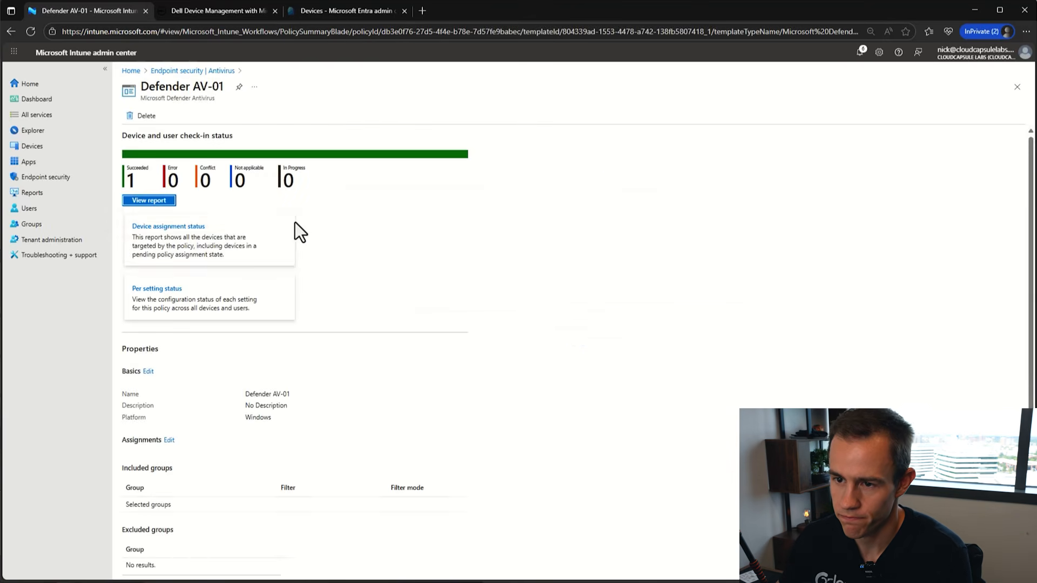
scroll(241, 274, "down", 2)
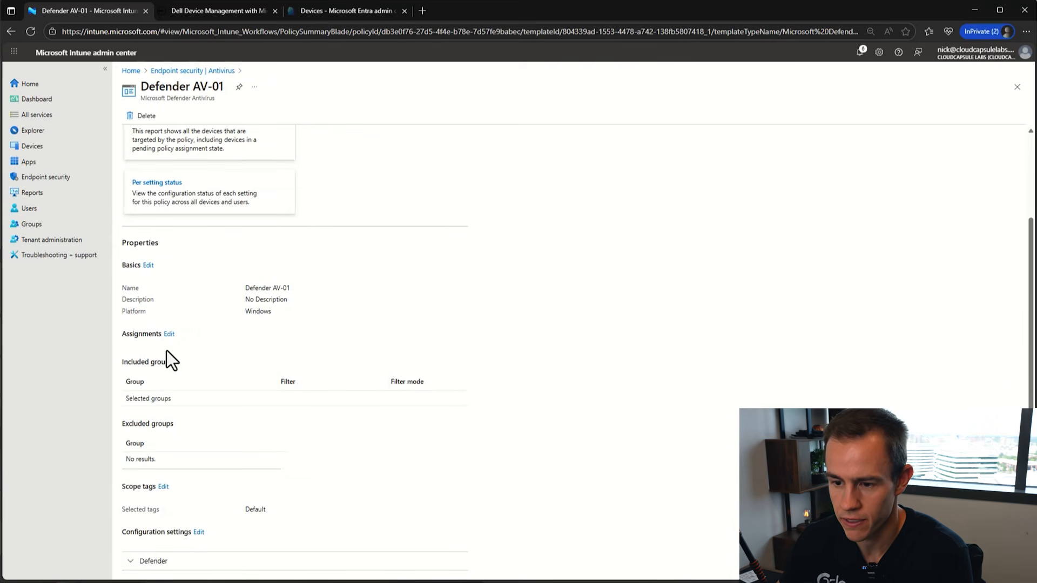
left_click(169, 334)
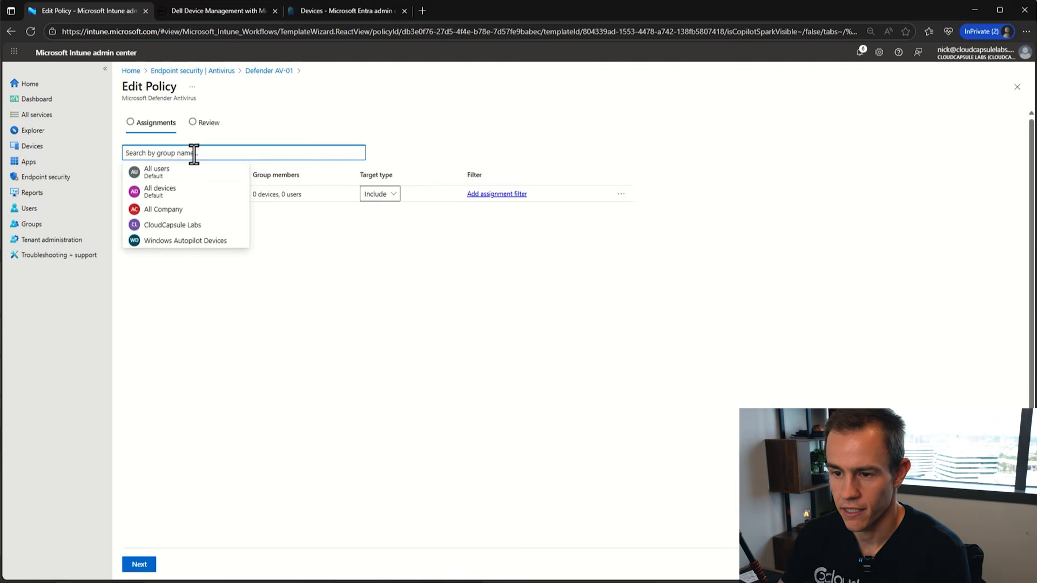
left_click(192, 242)
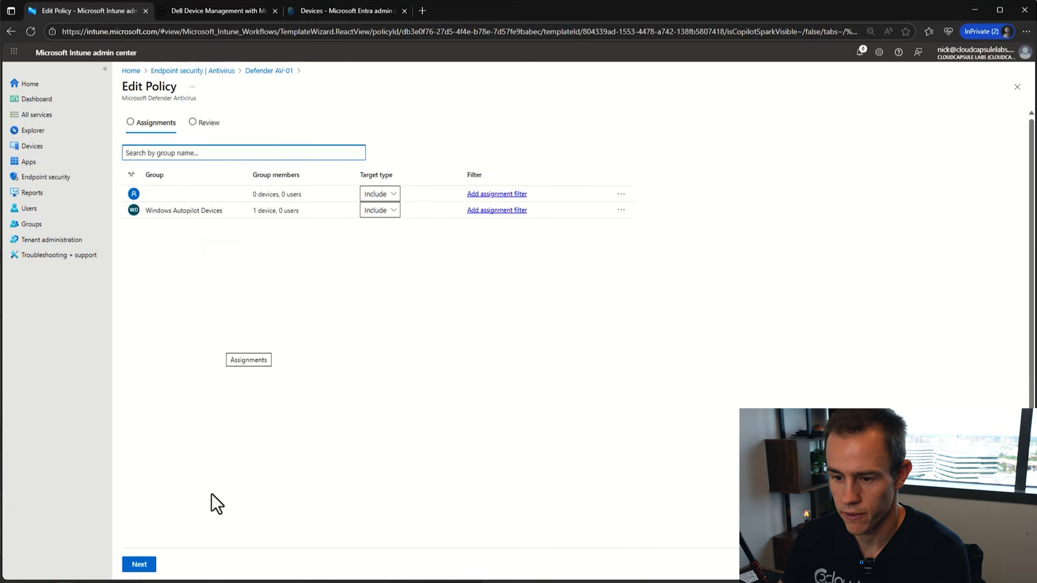
left_click(138, 565)
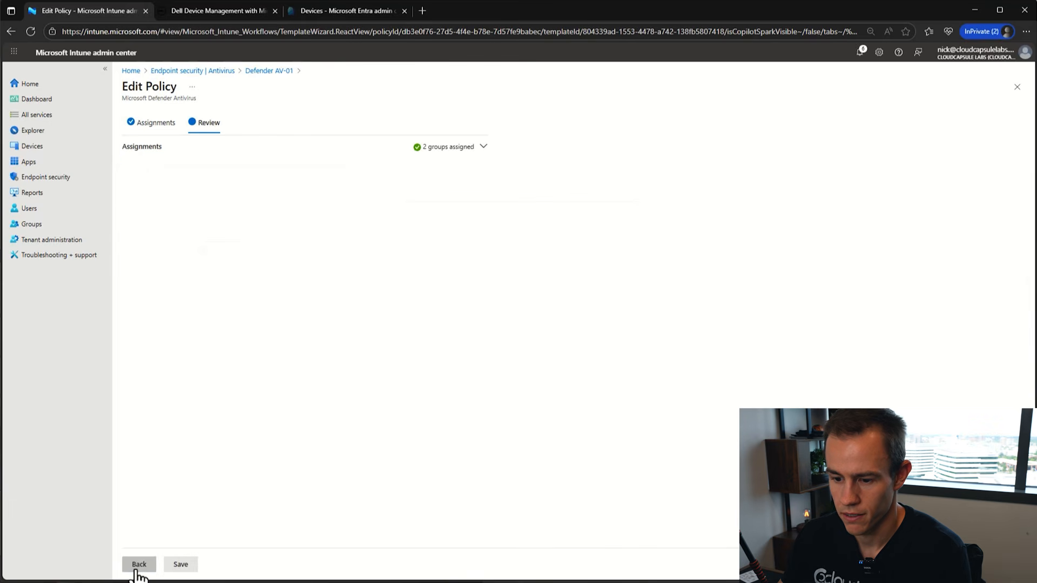
left_click(180, 564)
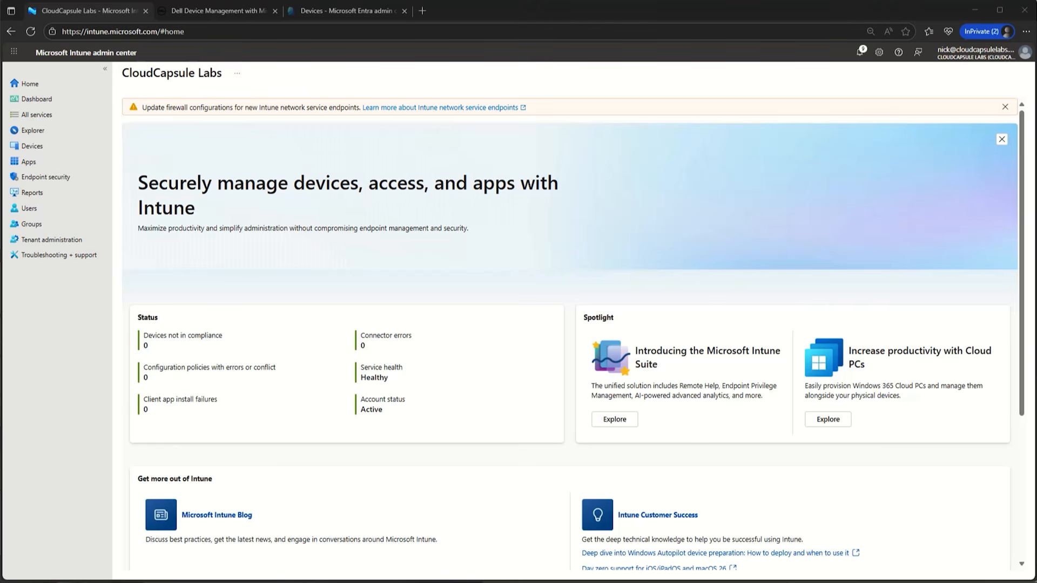
- Go to Enrollment Status Page profiles, open 'All users and all devices', and edit its Settings
left_click(32, 146)
left_click(172, 320)
scroll(416, 440, "down", 2)
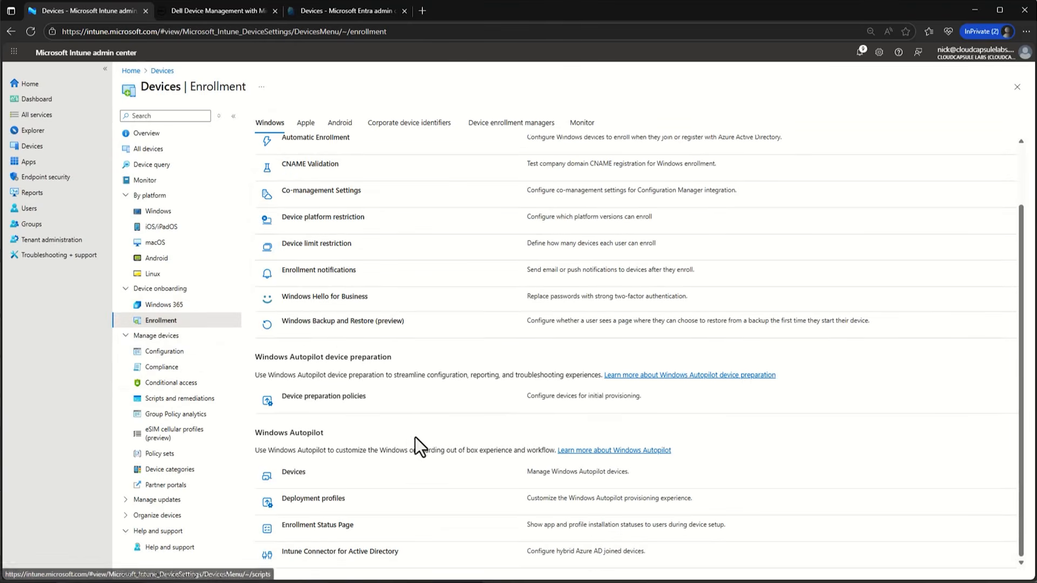
left_click(325, 525)
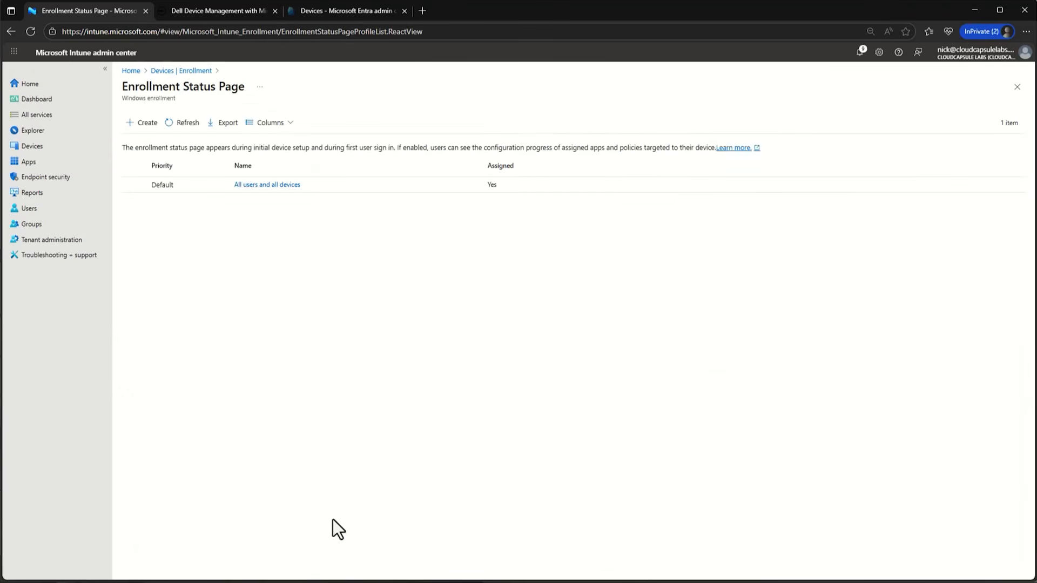
left_click(244, 185)
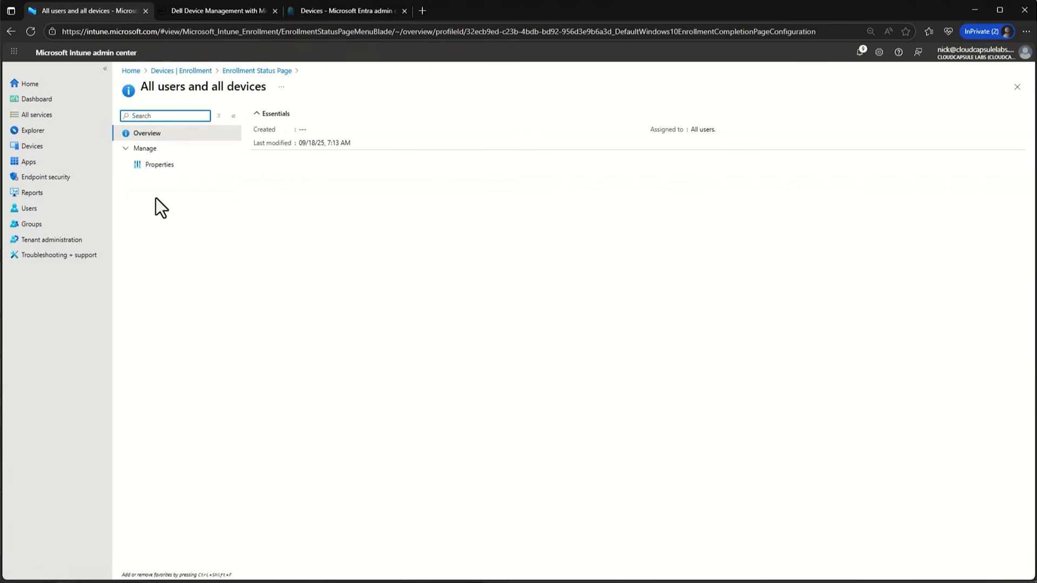
left_click(152, 172)
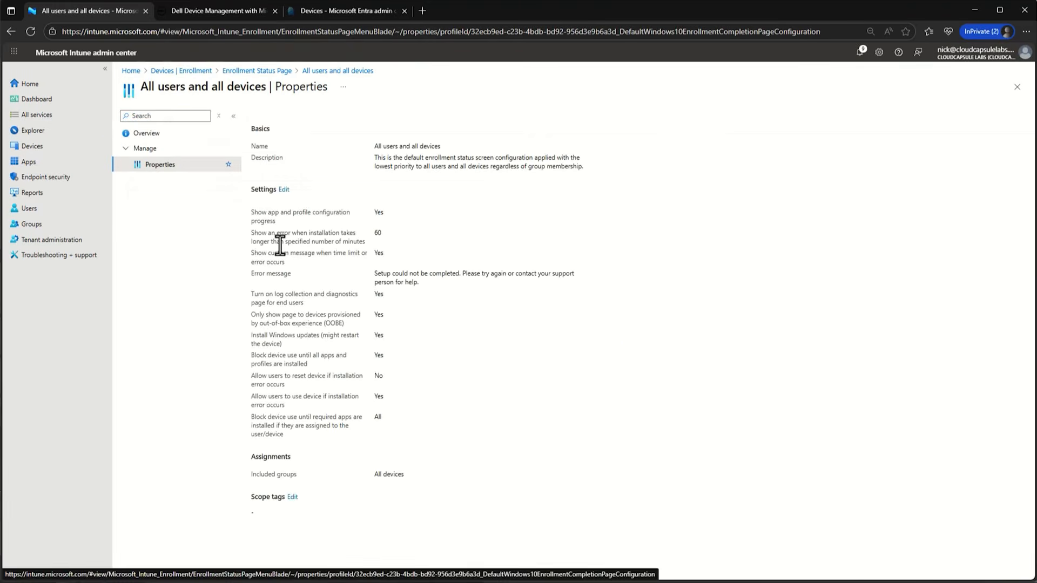
left_click(284, 190)
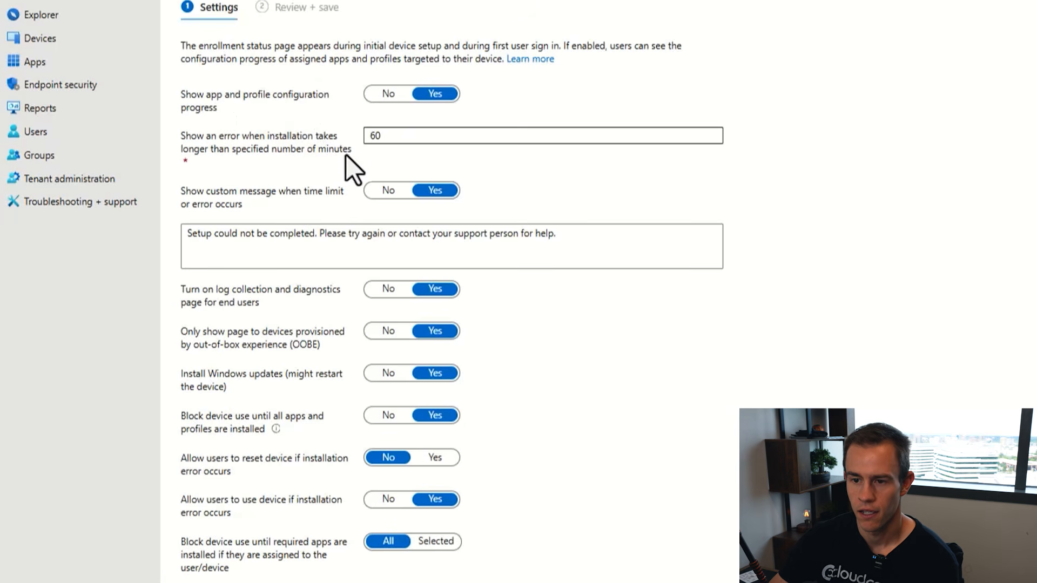
- Review the ESP settings: 60-minute timeout, OOBE-only display left on, Install Windows updates
left_click_drag(398, 135, 332, 123)
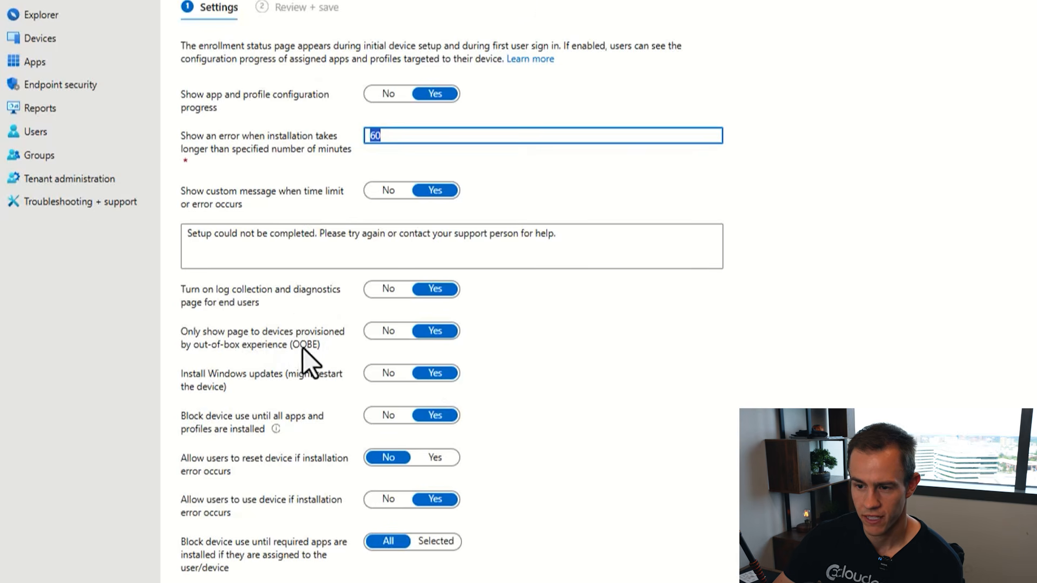
left_click(386, 331)
left_click(435, 331)
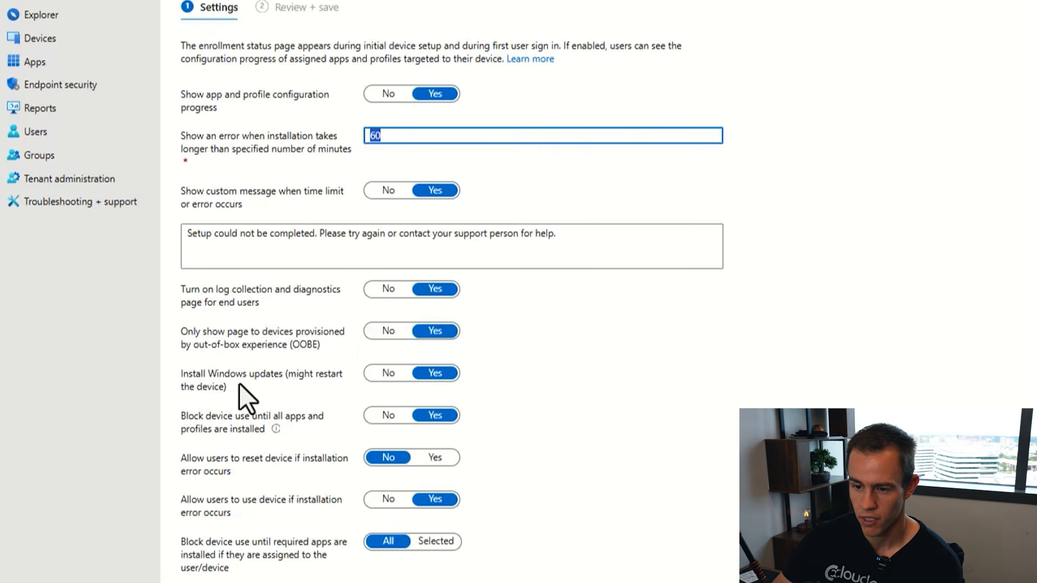
left_click_drag(239, 384, 173, 377)
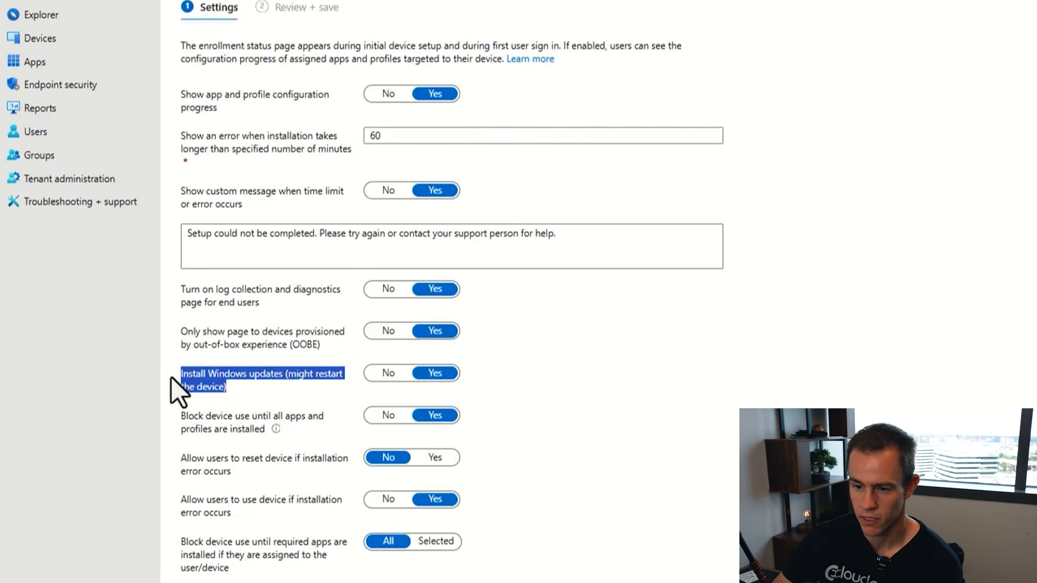
left_click(271, 387)
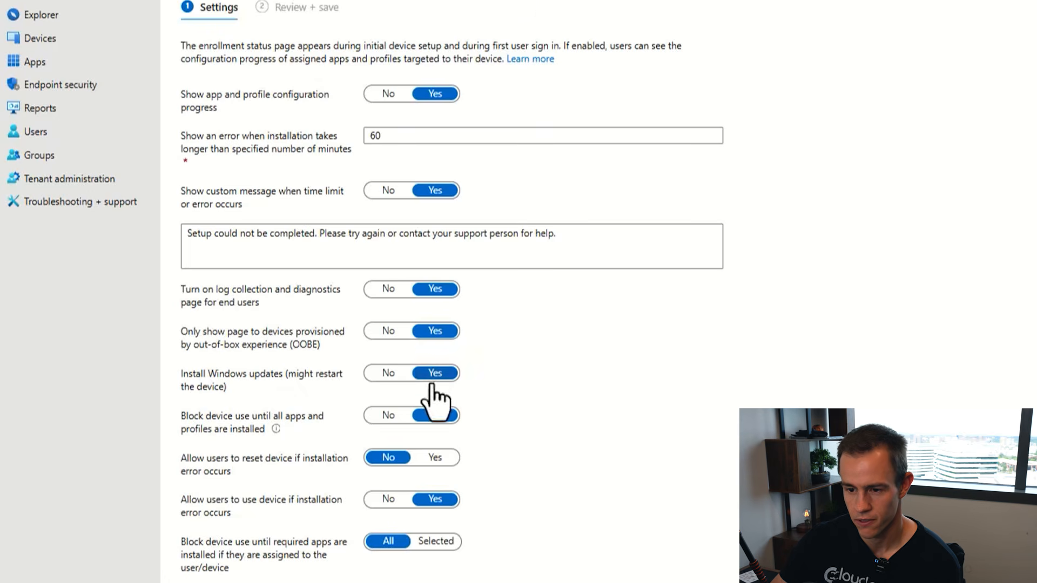
- Set 'Block device use until all apps and profiles are installed' to No
left_click(385, 415)
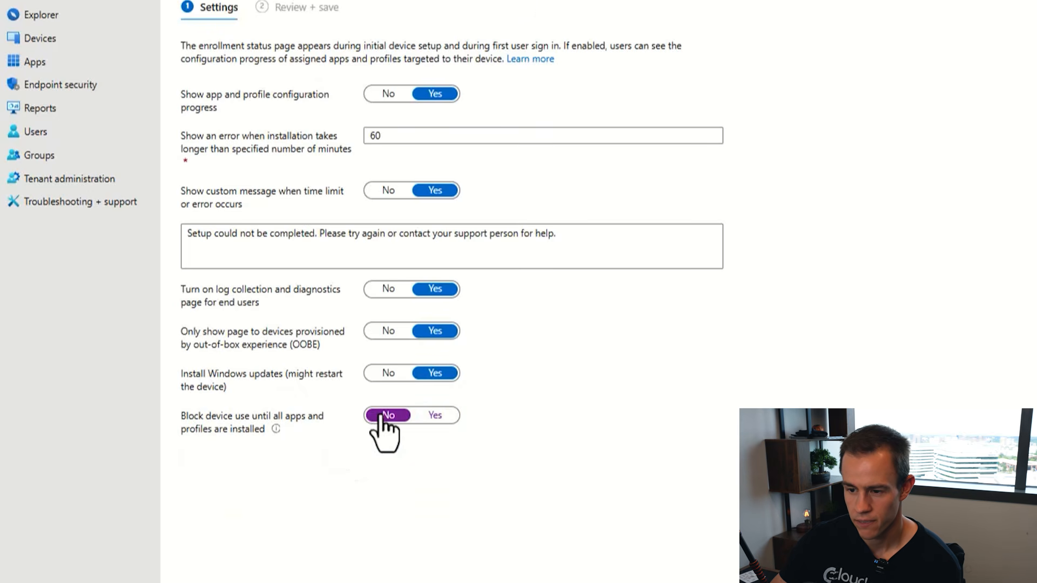
left_click(438, 417)
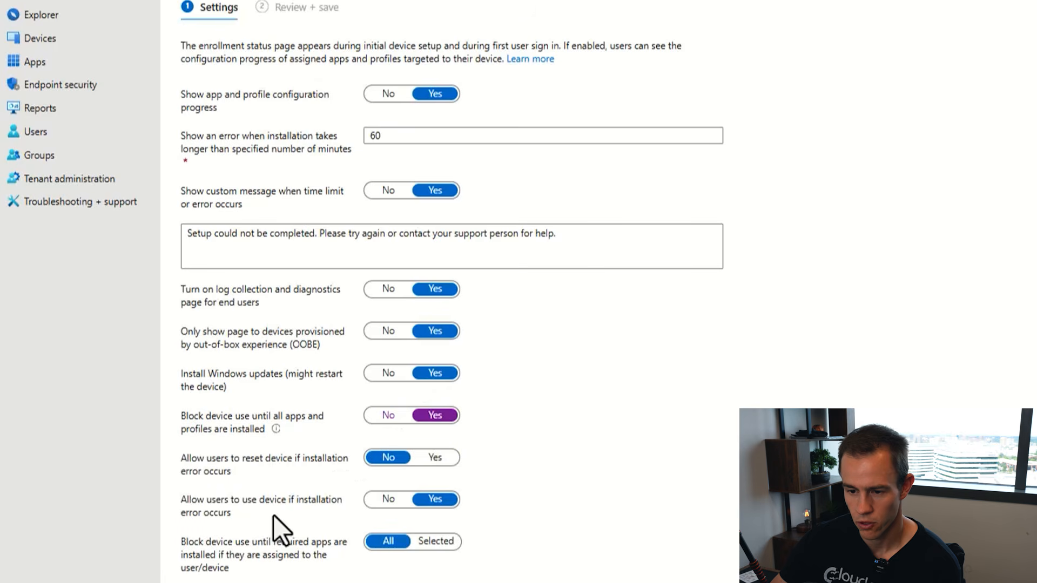
left_click(390, 416)
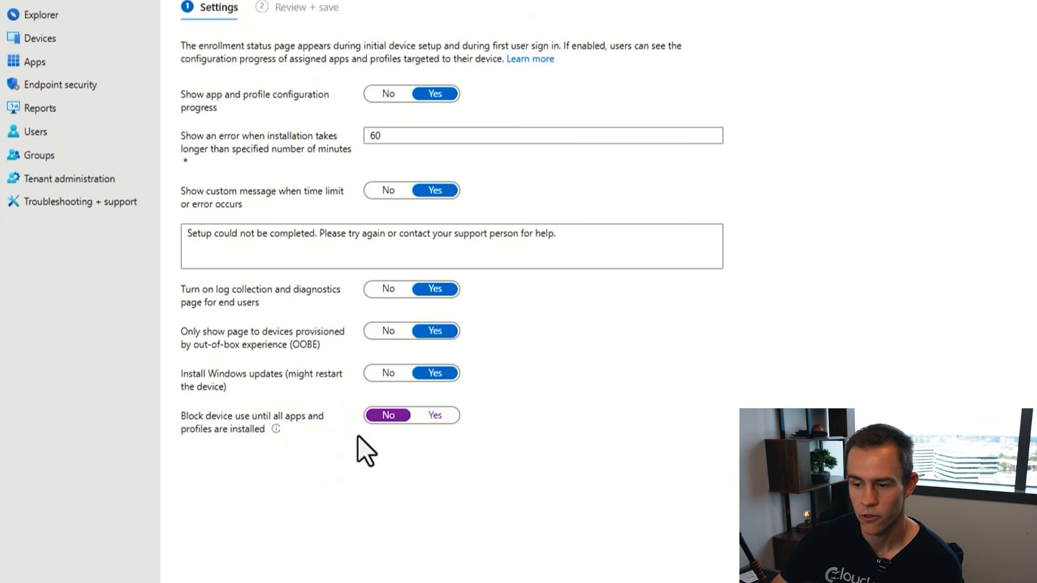
- Block device use only until selected app Google Chrome installs, then review and save the profile
left_click(435, 415)
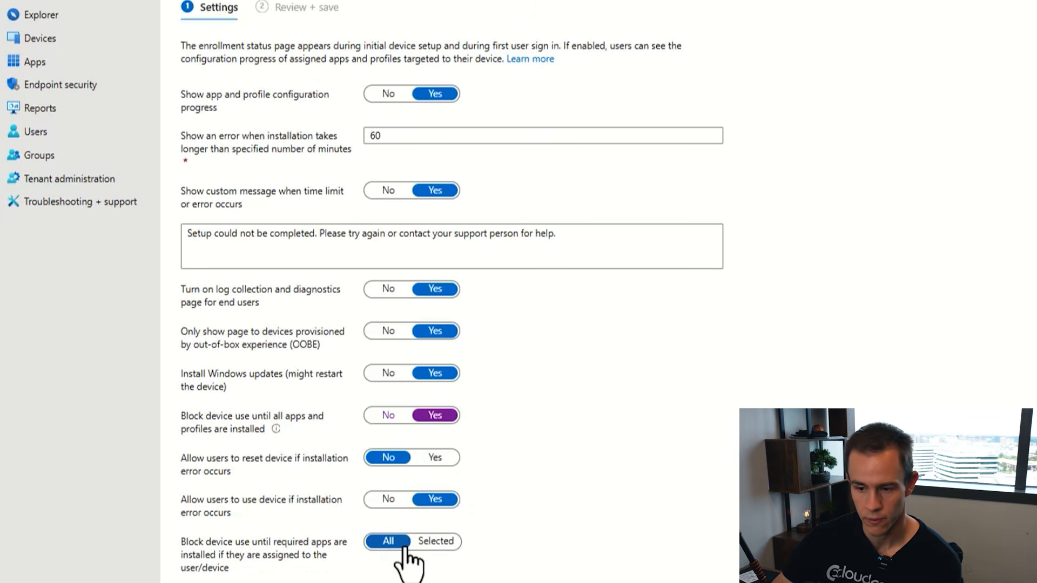
left_click(426, 542)
scroll(410, 528, "down", 3)
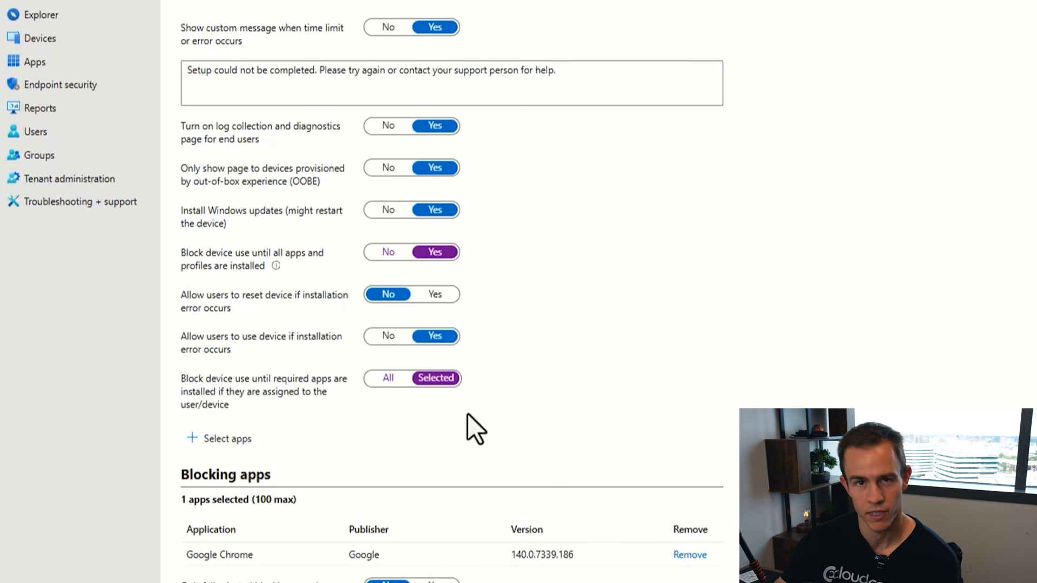
scroll(382, 432, "down", 2)
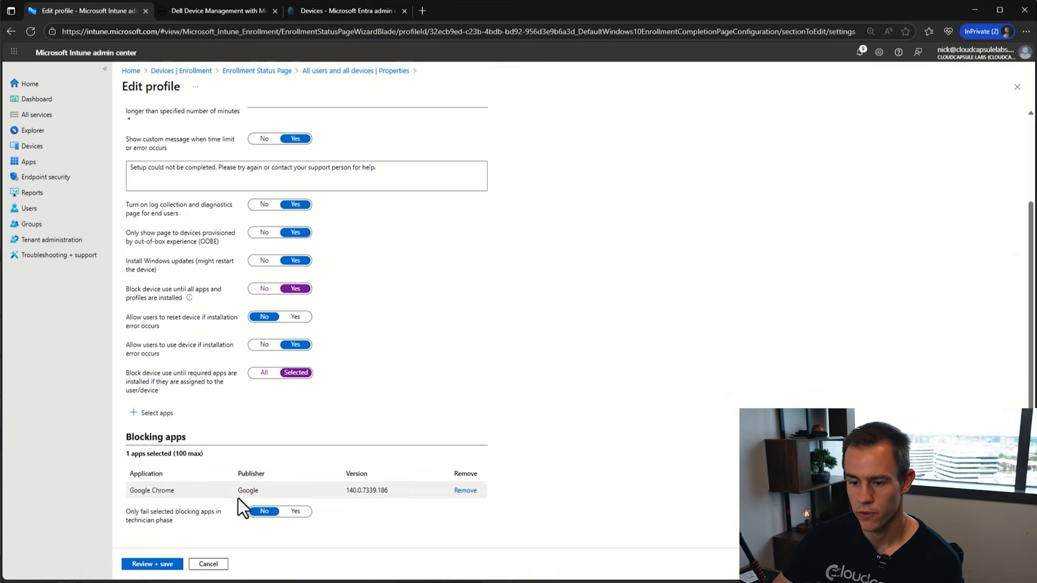
left_click(141, 564)
left_click(130, 562)
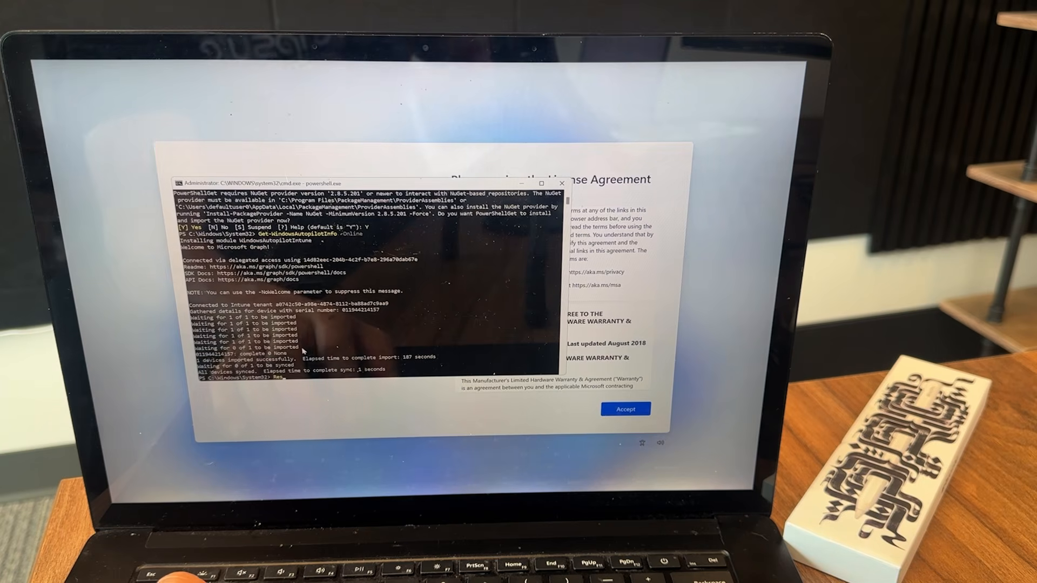
- Run Restart-Computer in PowerShell to reboot the laptop into the Northwind Outdoors work sign-in
type("tar")
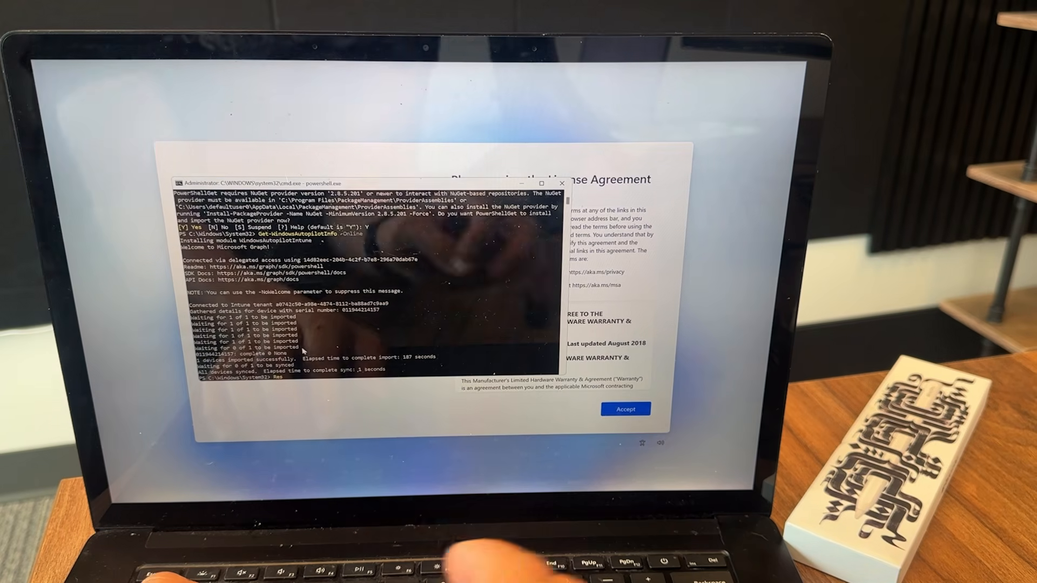
type("t")
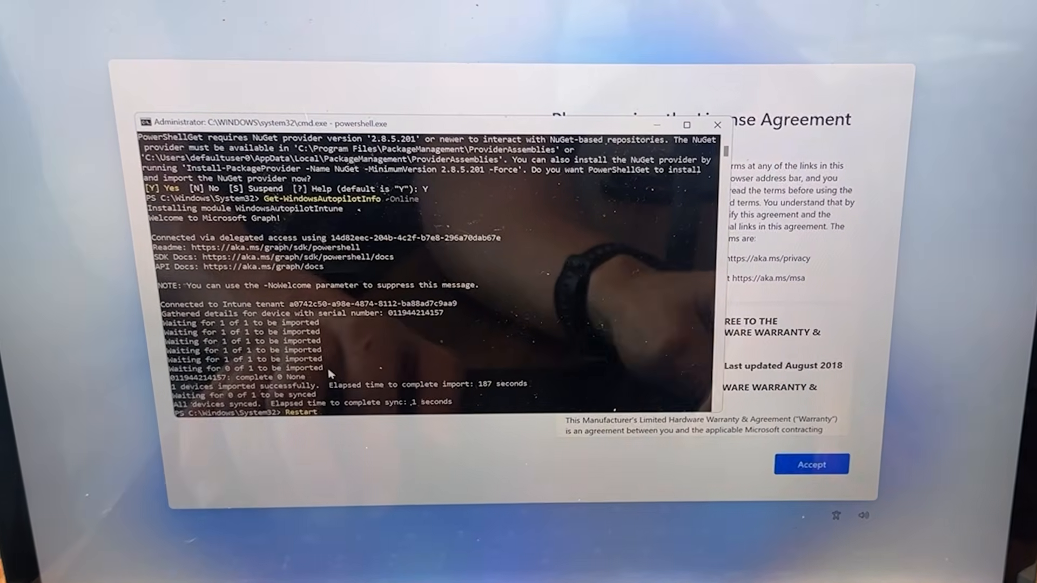
type("-Compuye\\")
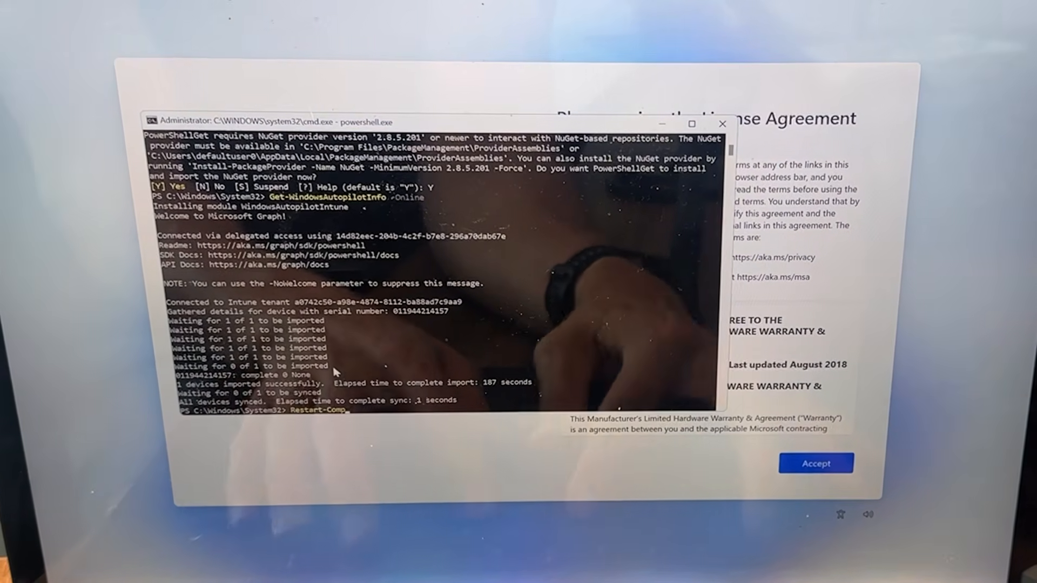
key("BackSpace")
key("BackSpace")
key("BackSpace")
key("BackSpace")
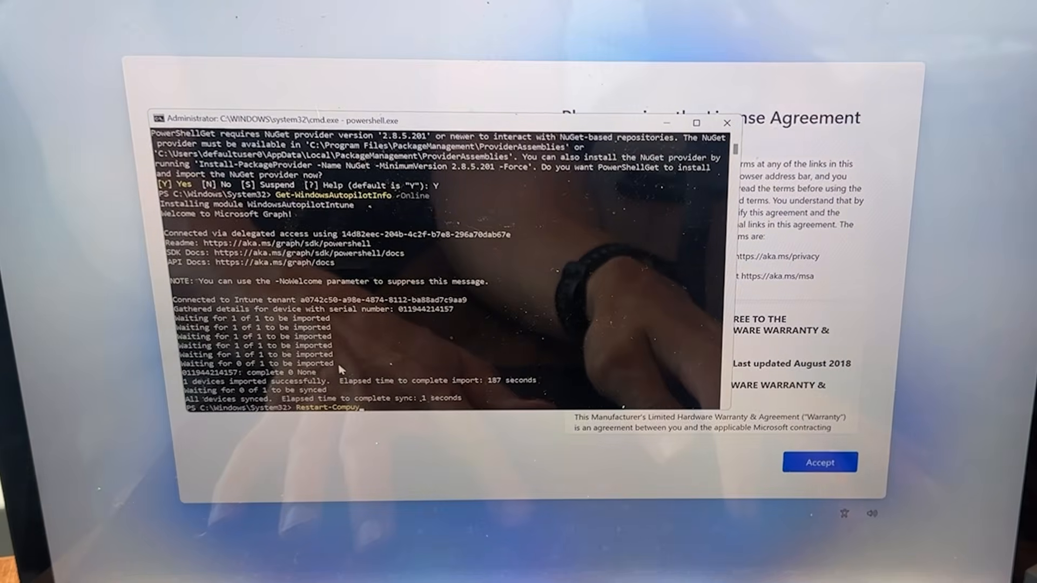
type("t")
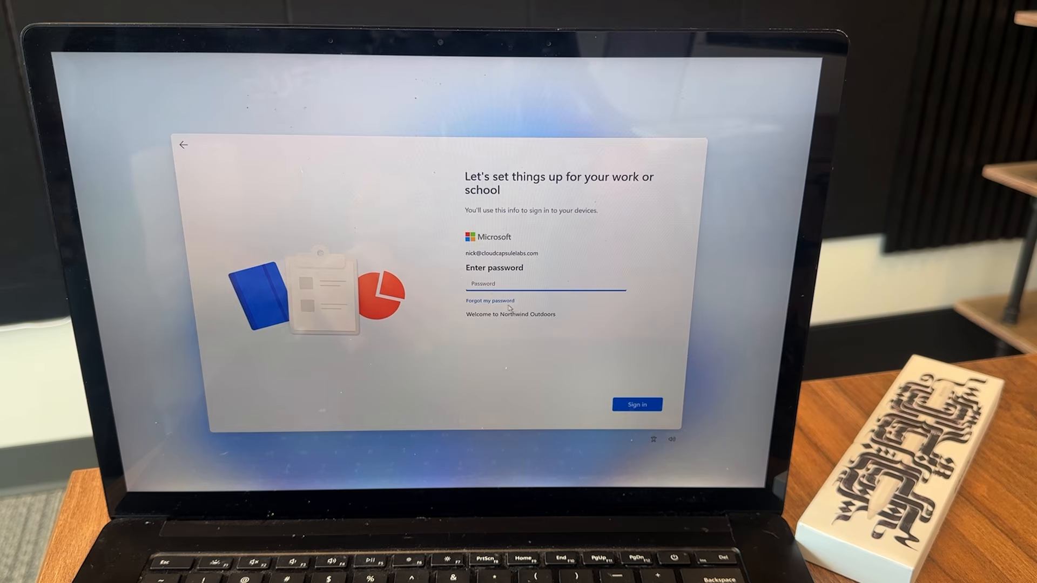
- Enter the work account's password on the OOBE sign-in page and submit it
left_click(511, 284)
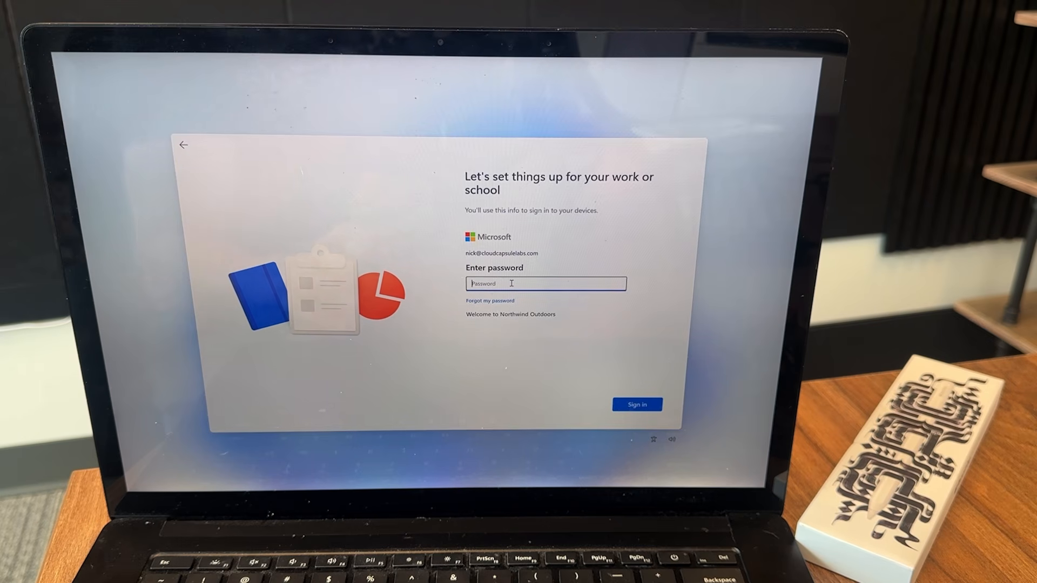
type("••••••••")
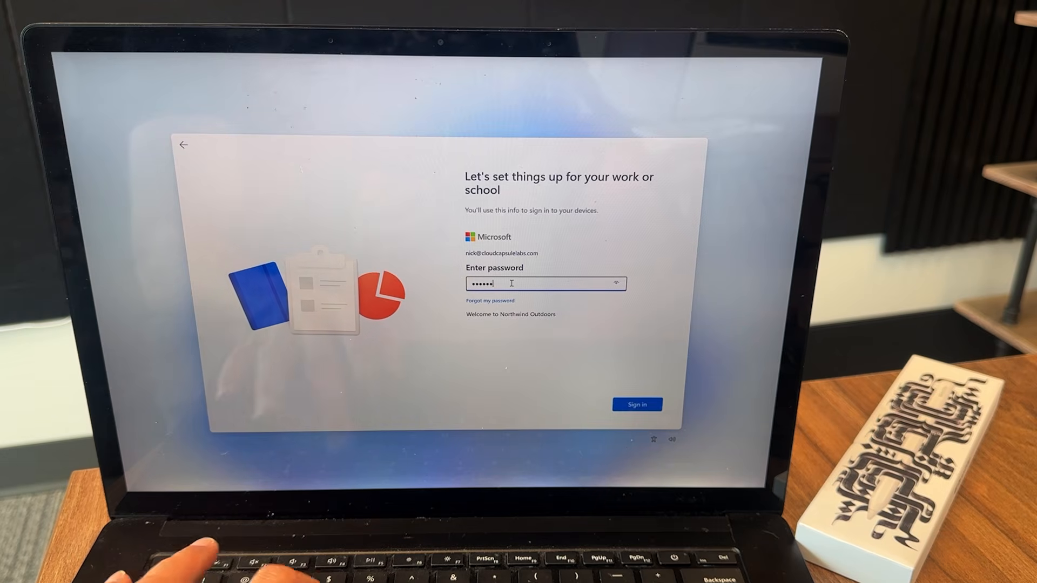
left_click(637, 404)
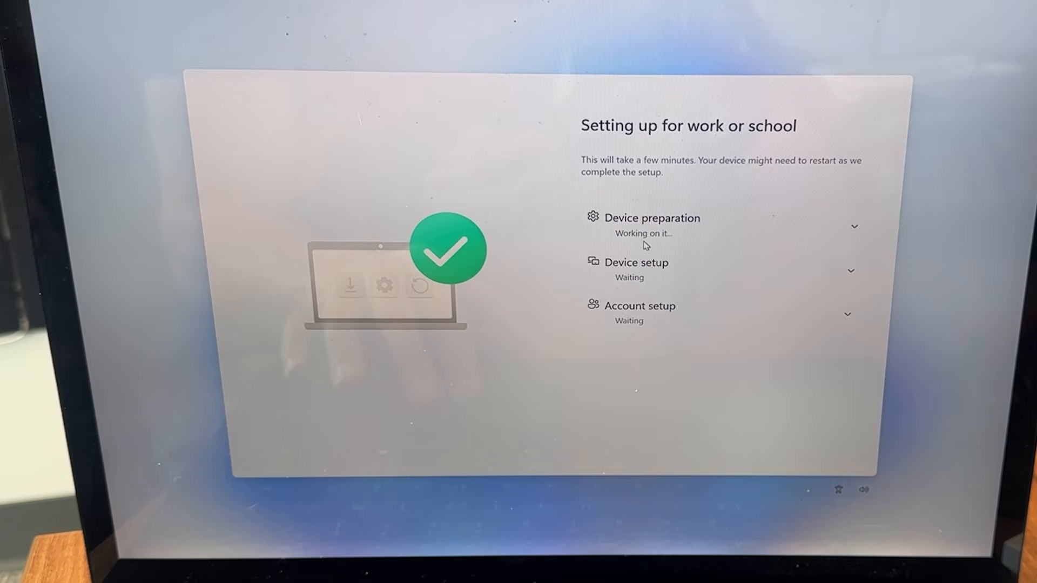
- Follow the Device preparation and Device setup progress on the Enrollment Status Page until the desktop loads
left_click(854, 227)
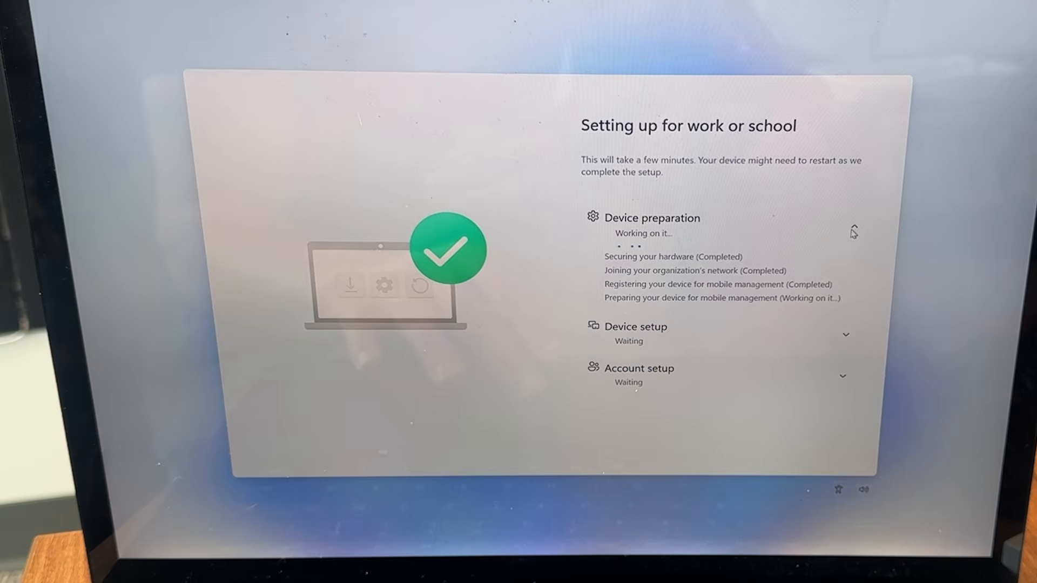
left_click(839, 335)
scroll(817, 283, "down", 1)
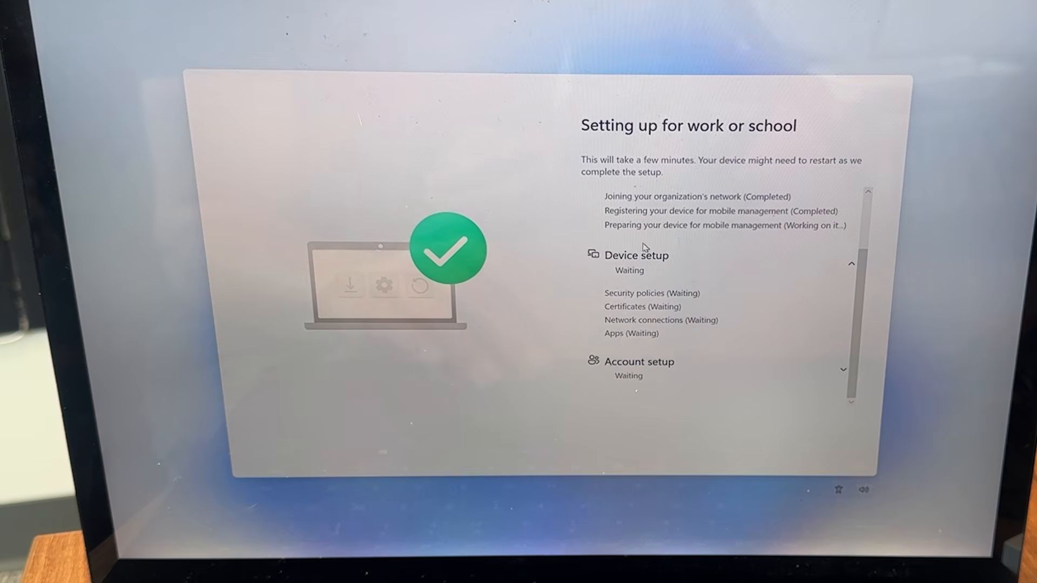
scroll(642, 246, "up", 1)
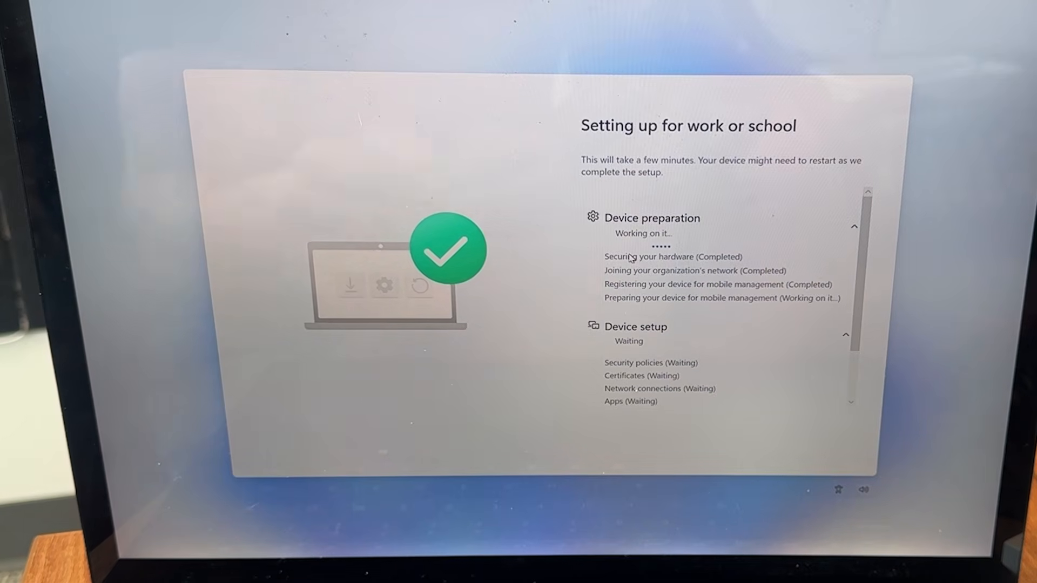
scroll(631, 258, "down", 2)
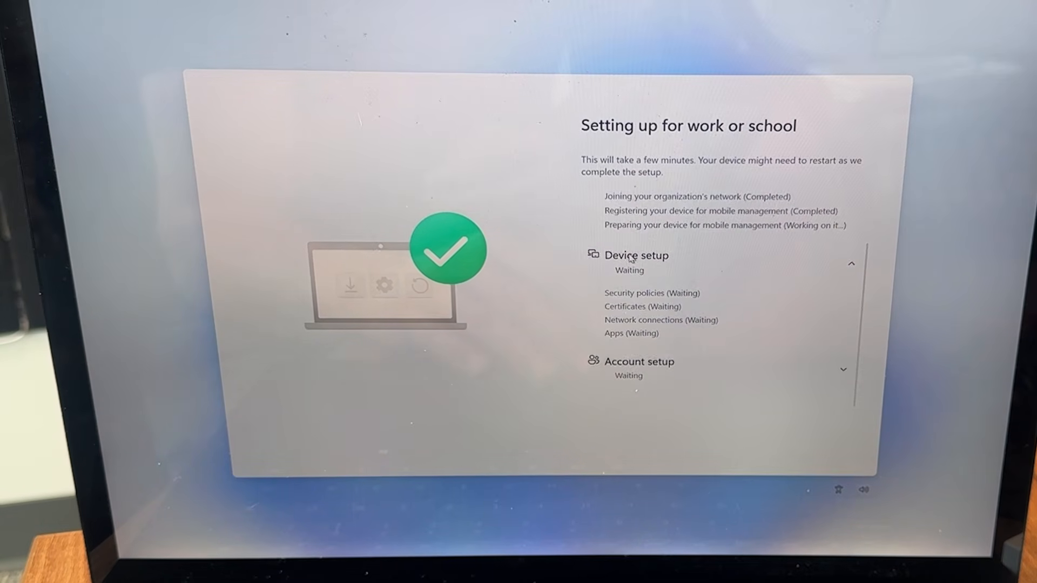
scroll(631, 258, "up", 2)
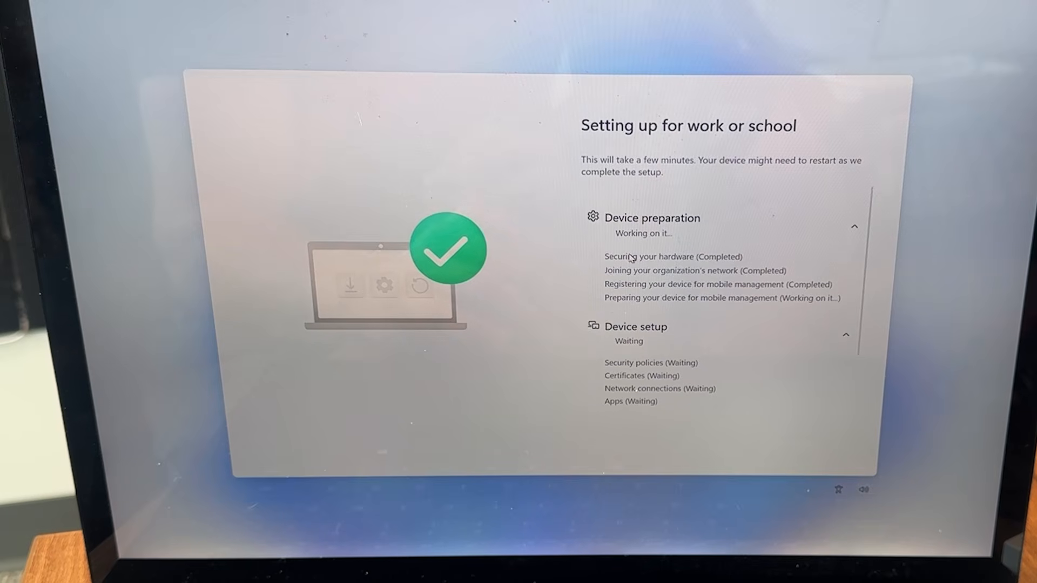
left_click(854, 226)
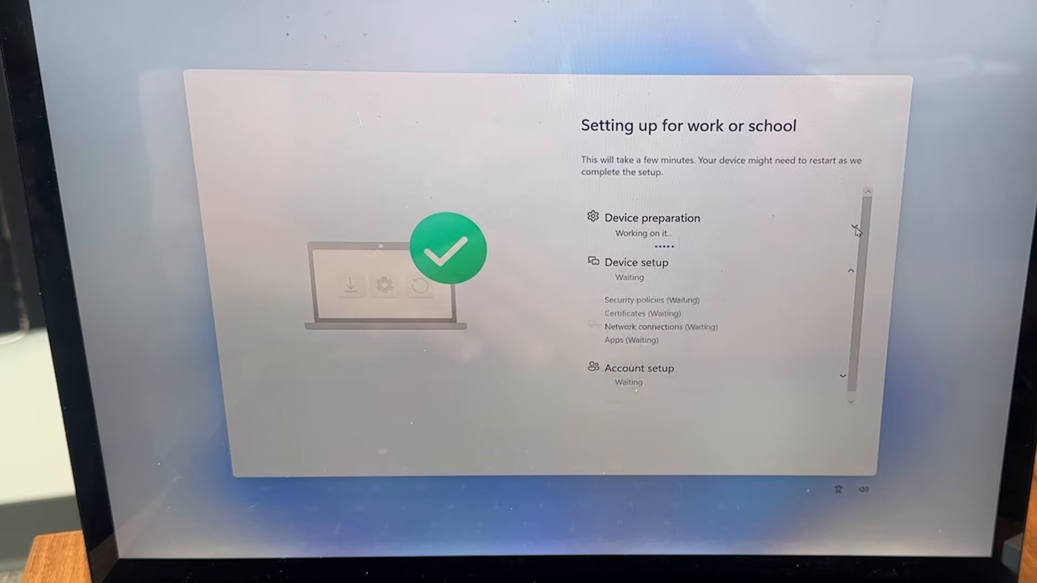
left_click(852, 271)
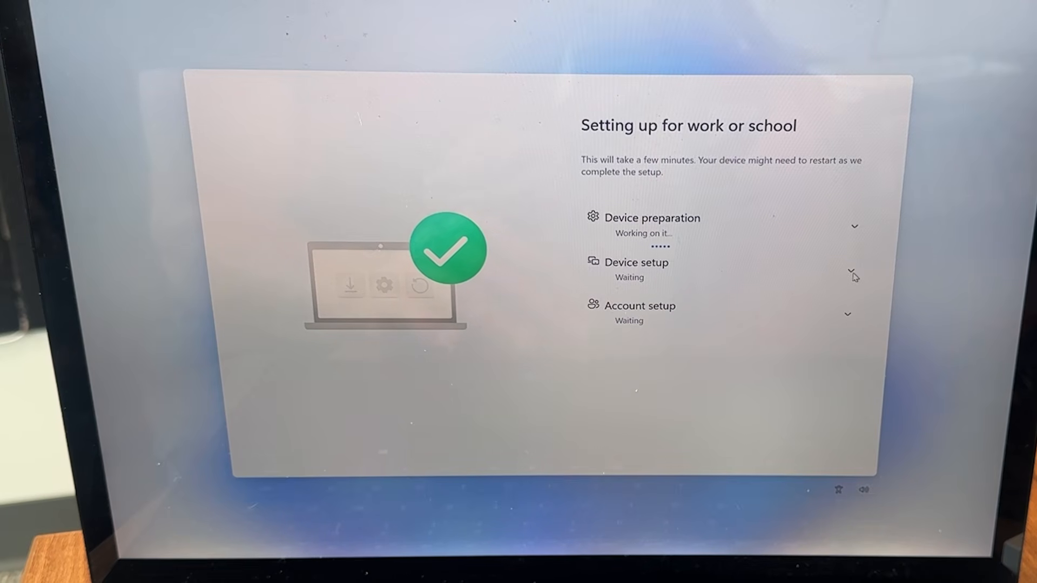
left_click(852, 272)
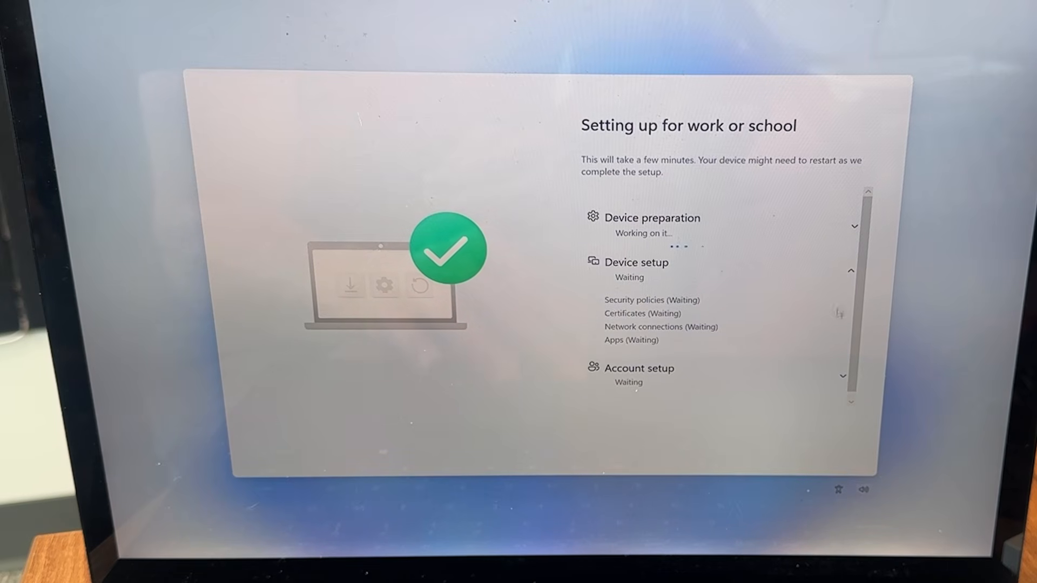
left_click(851, 273)
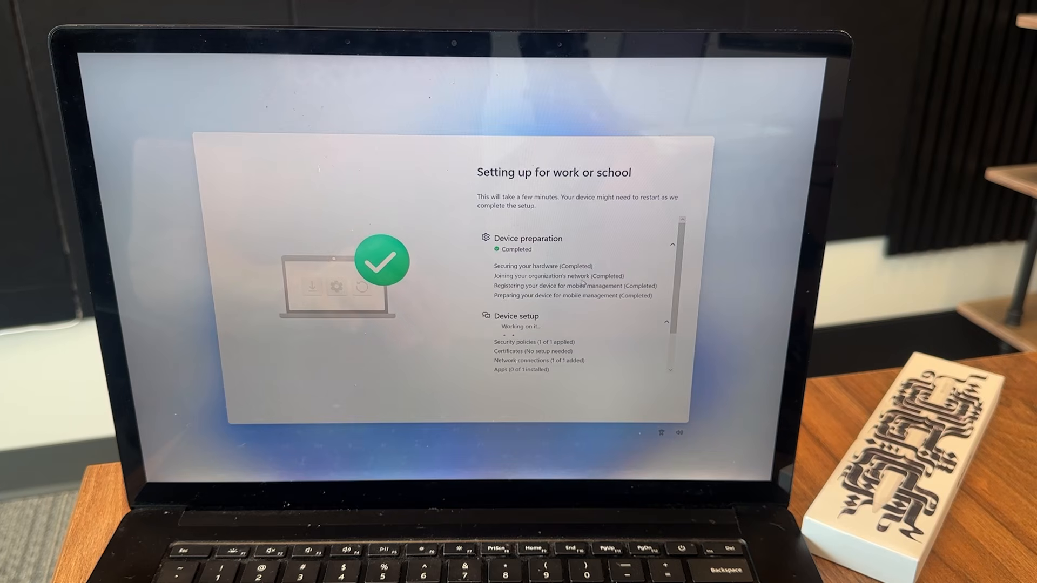
left_click(674, 246)
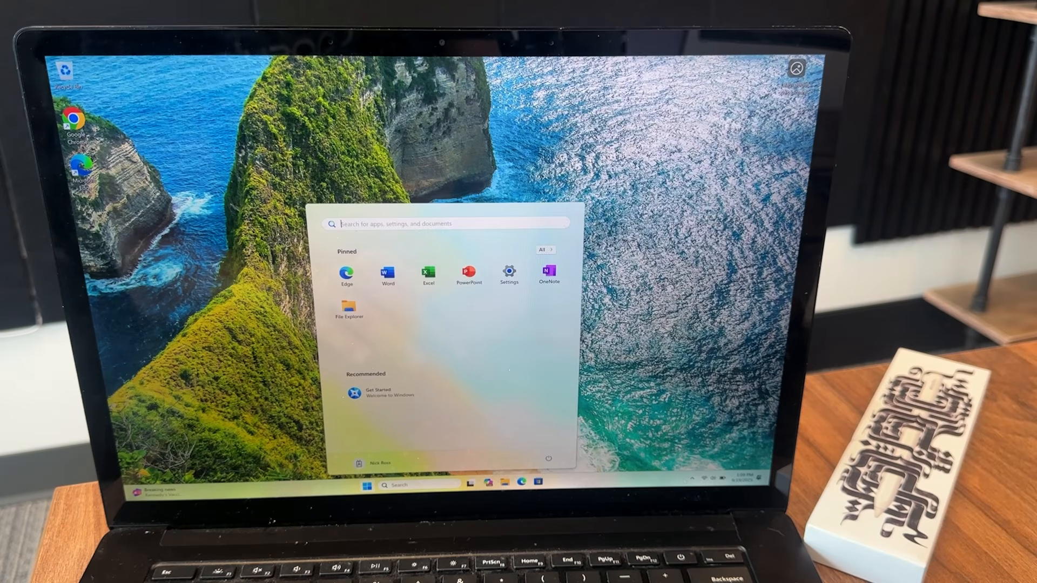
- Close the Start menu and open File Explorer from the taskbar at Home
left_click(695, 478)
left_click(694, 478)
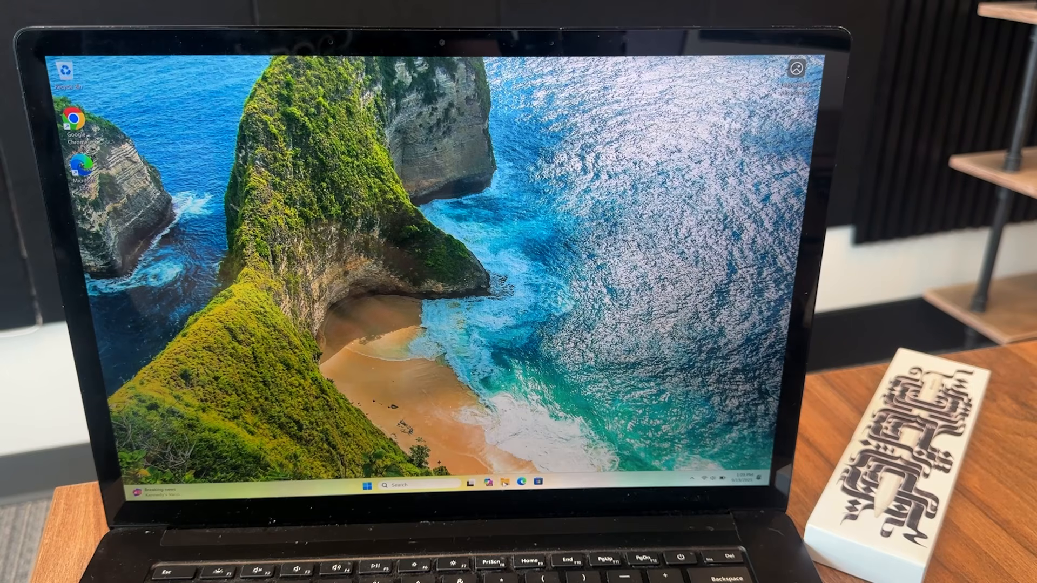
left_click(504, 482)
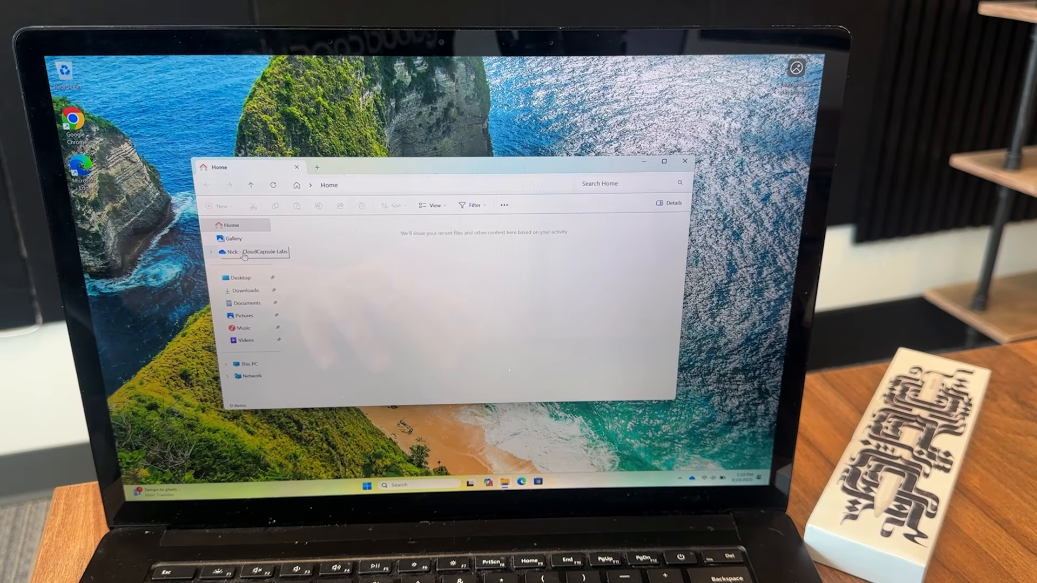
- Open the organization's OneDrive folder and check the Attachments folder's sync status
left_click(230, 253)
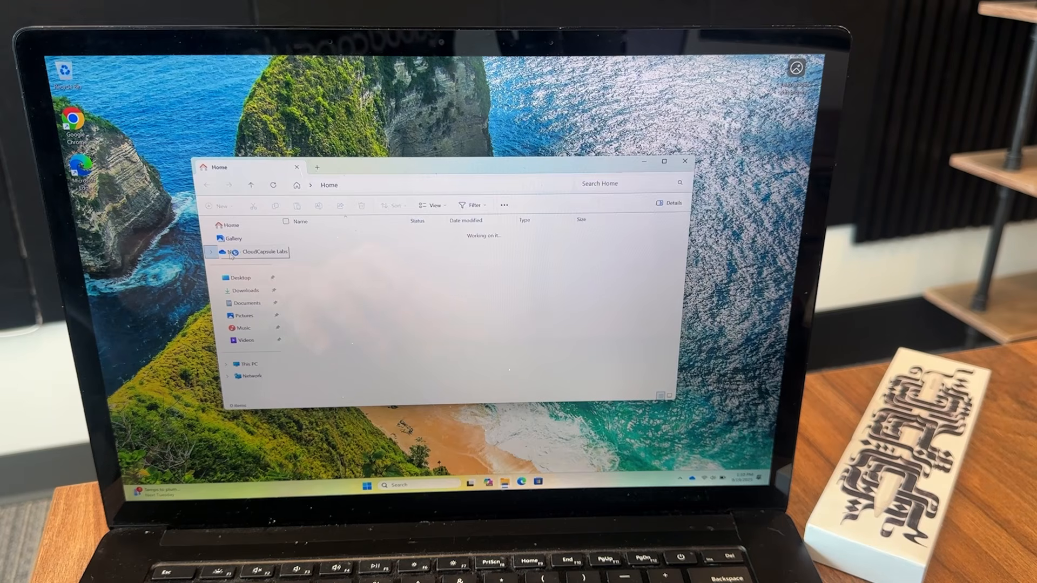
mouse_move(413, 238)
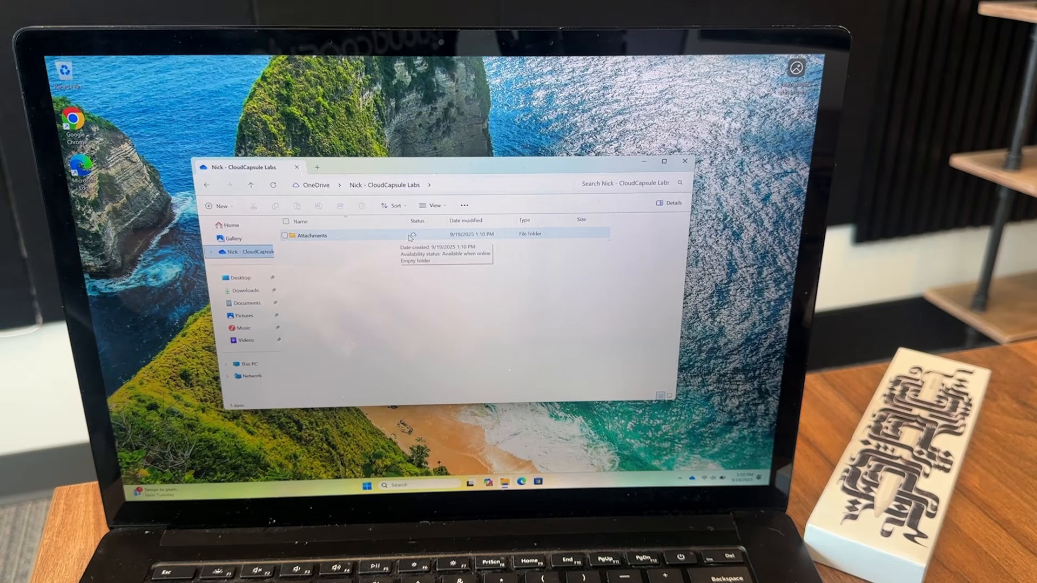
mouse_move(321, 239)
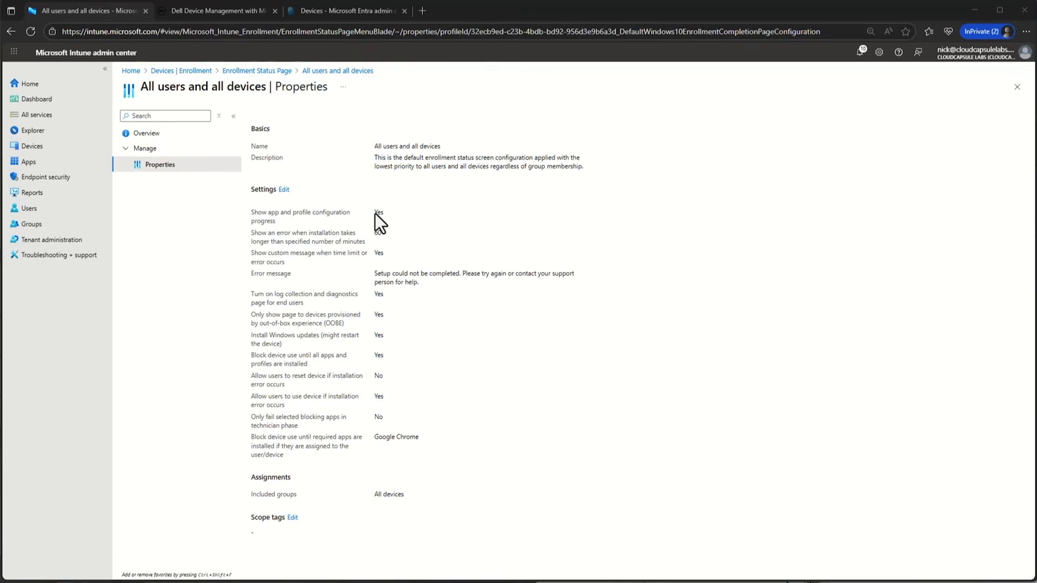
- Open NICK-PC from Devices > Windows and review its managed apps
left_click(70, 146)
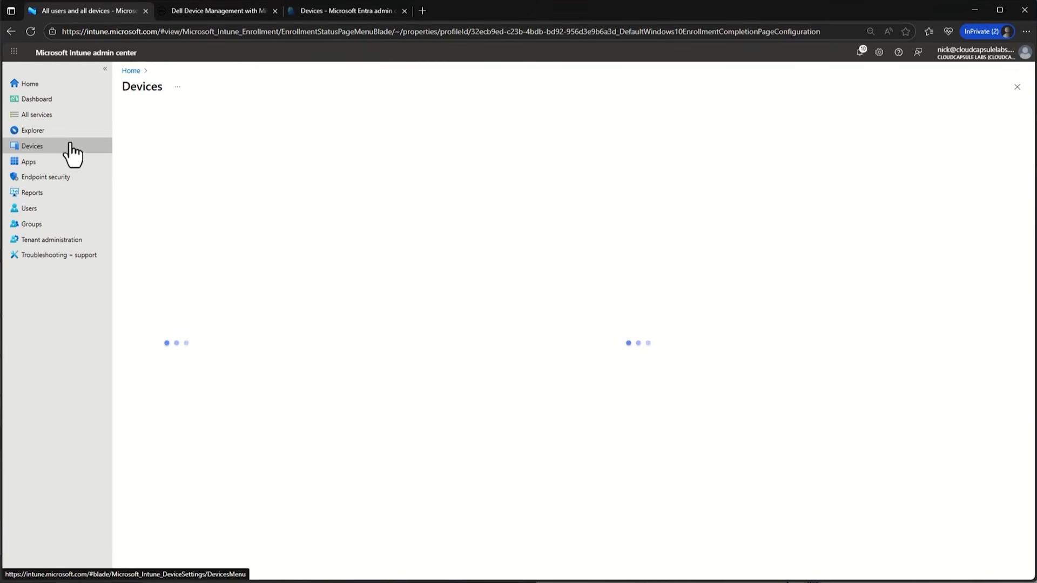
left_click(188, 216)
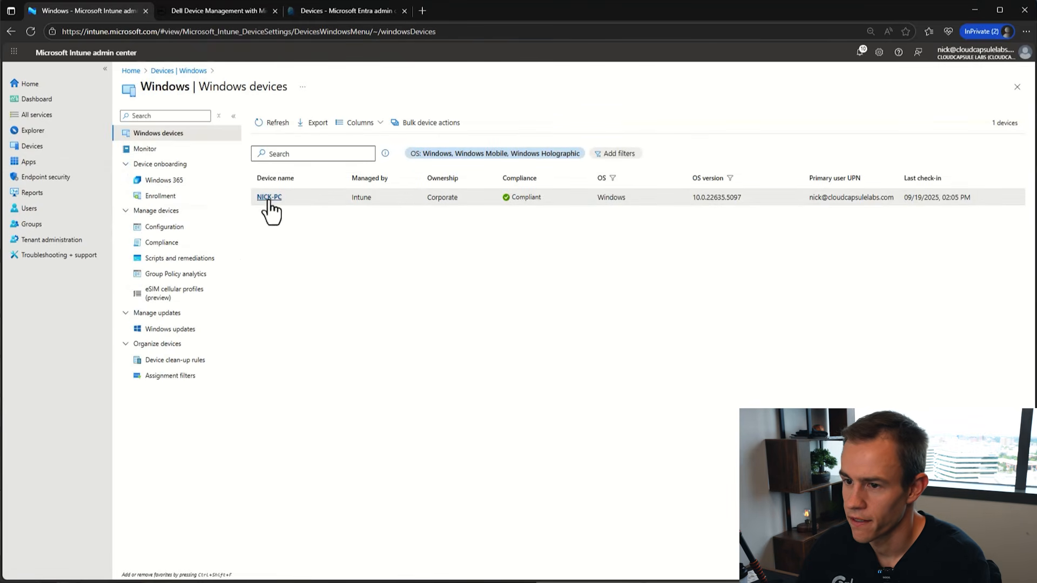
left_click(268, 197)
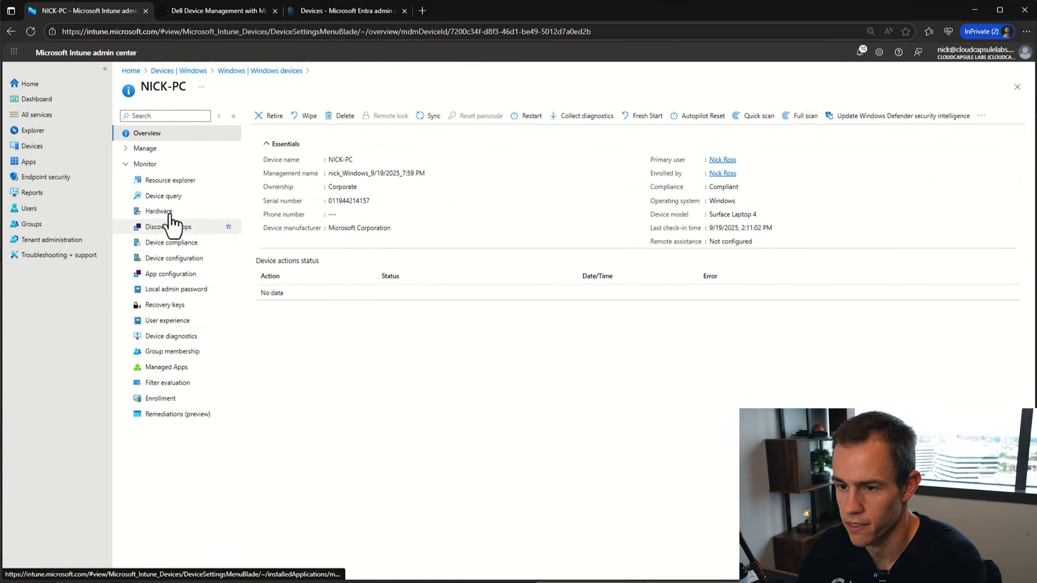
left_click(183, 371)
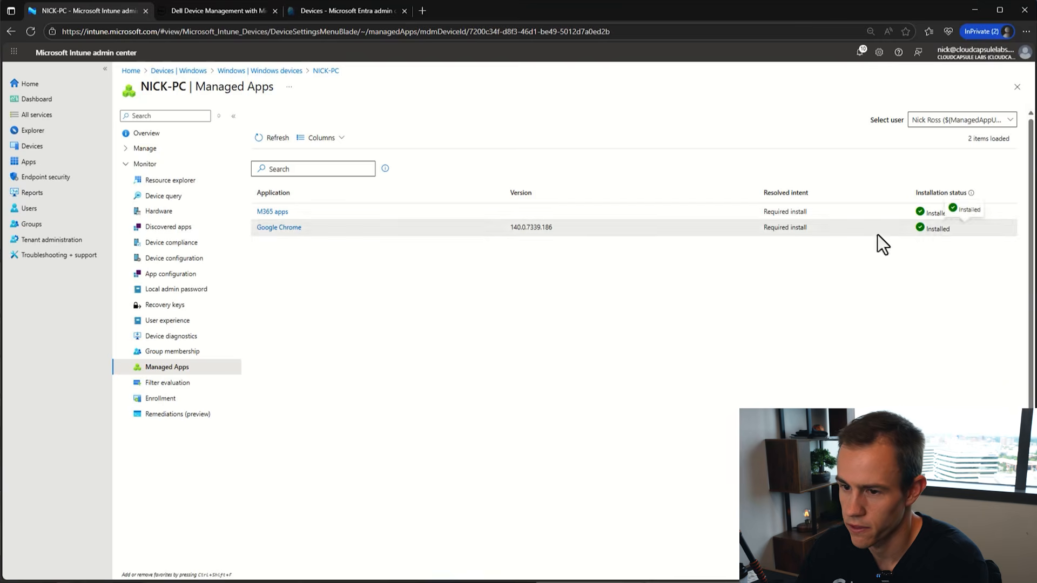
- Check NICK-PC's Default Device Compliance Policy and configuration policy results, then go to Endpoint security
left_click(201, 242)
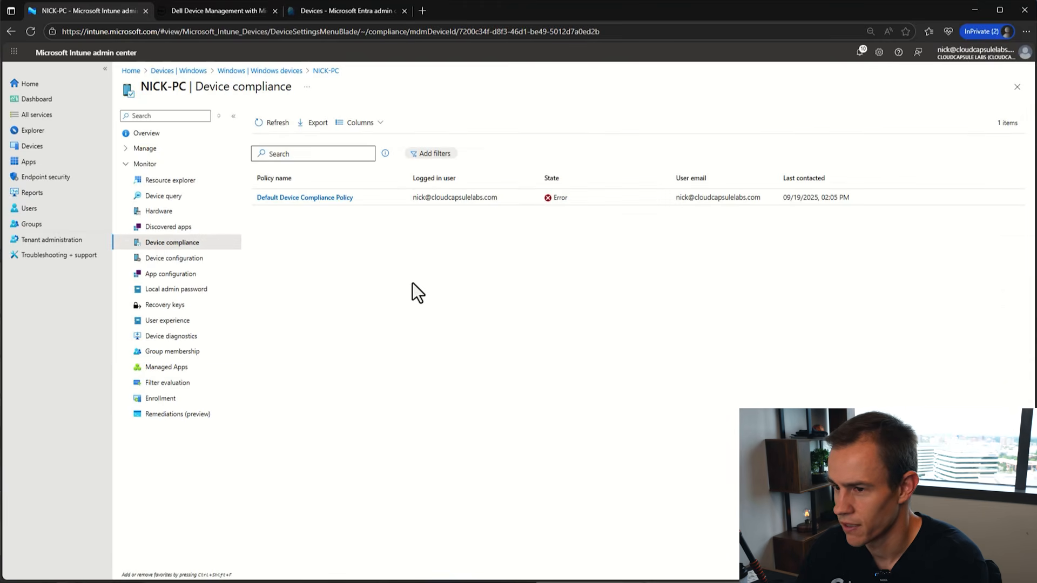
left_click(335, 198)
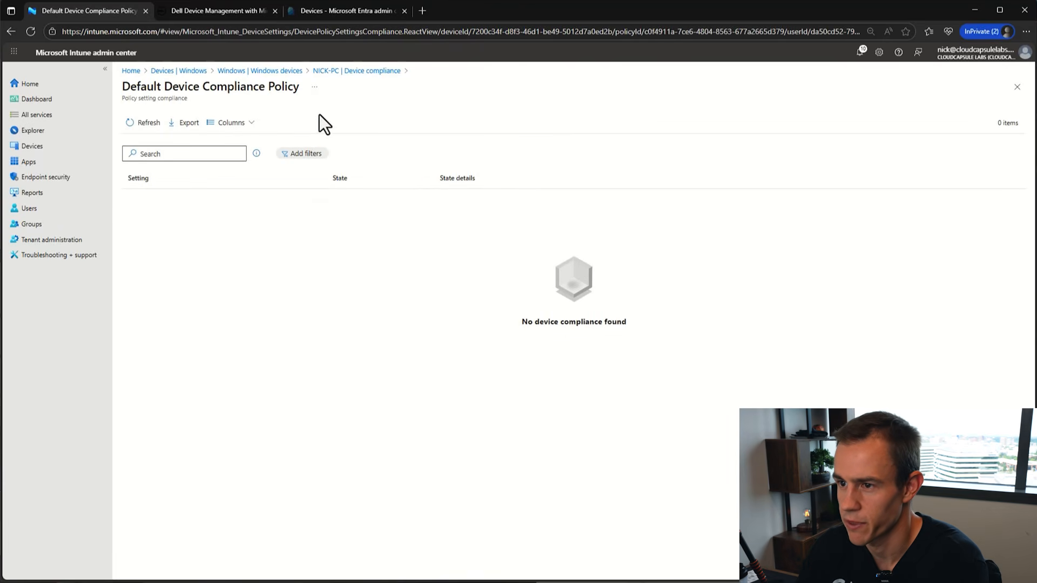
left_click(375, 72)
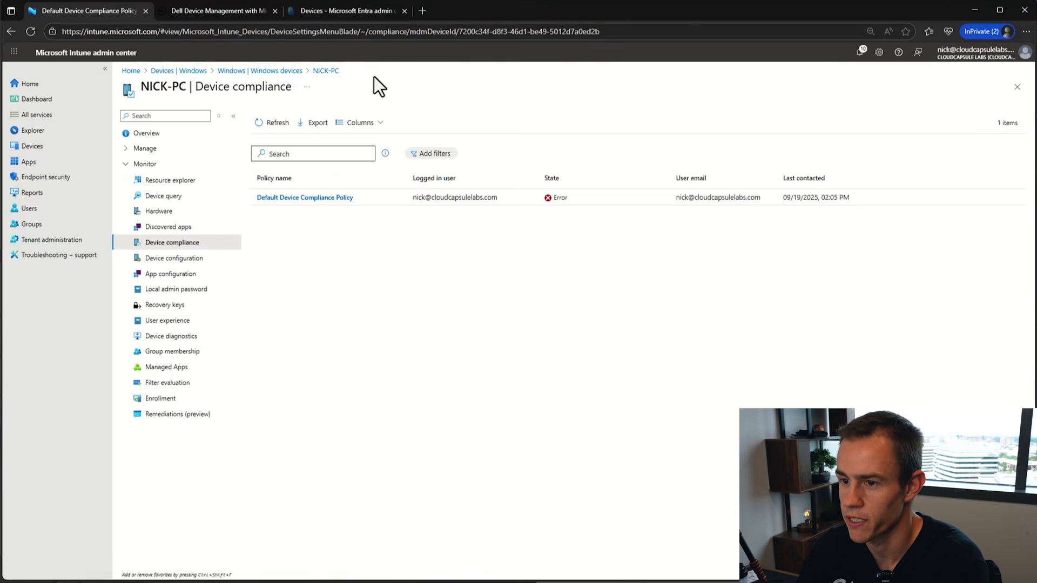
left_click(194, 260)
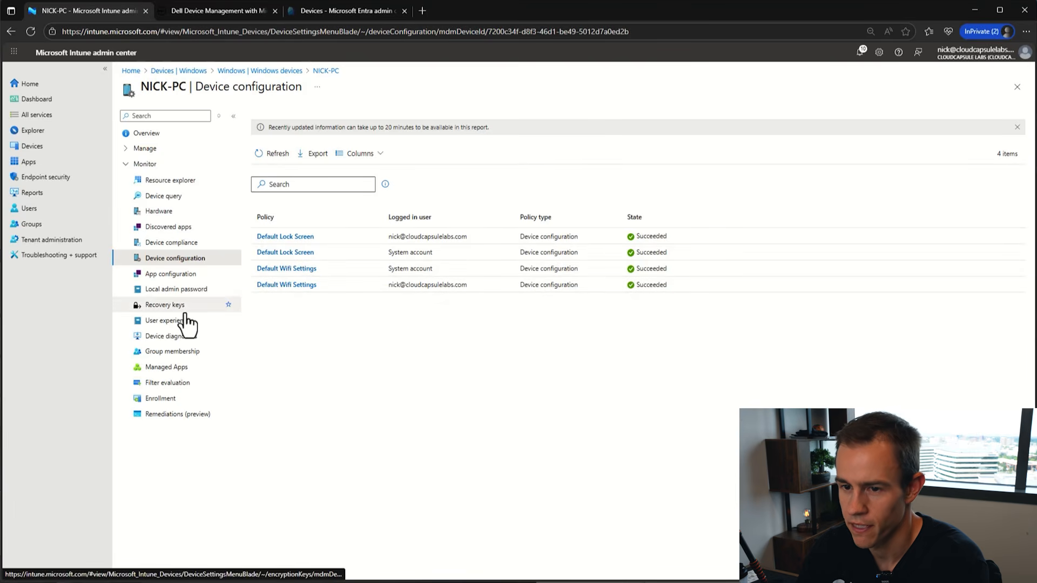
left_click(63, 177)
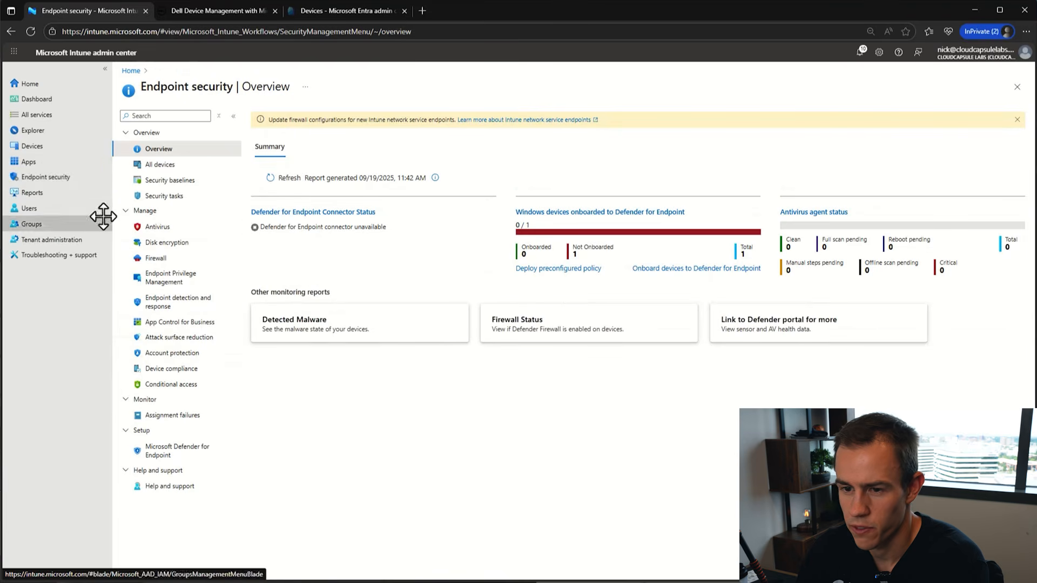
- Review the Defender AV-01 antivirus policy summary and its expanded Defender settings
left_click(167, 229)
left_click(278, 336)
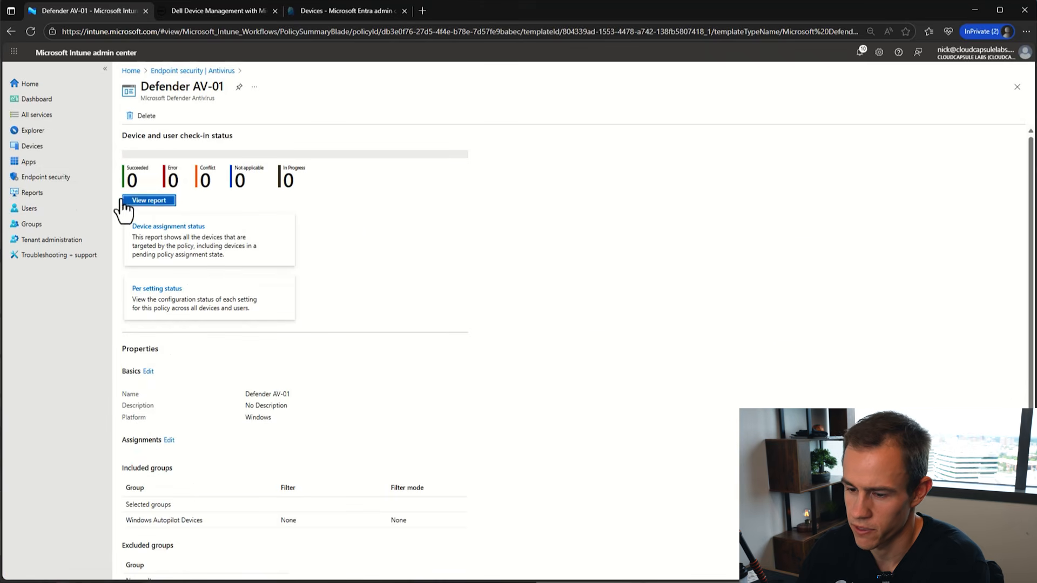
scroll(247, 331, "down", 2)
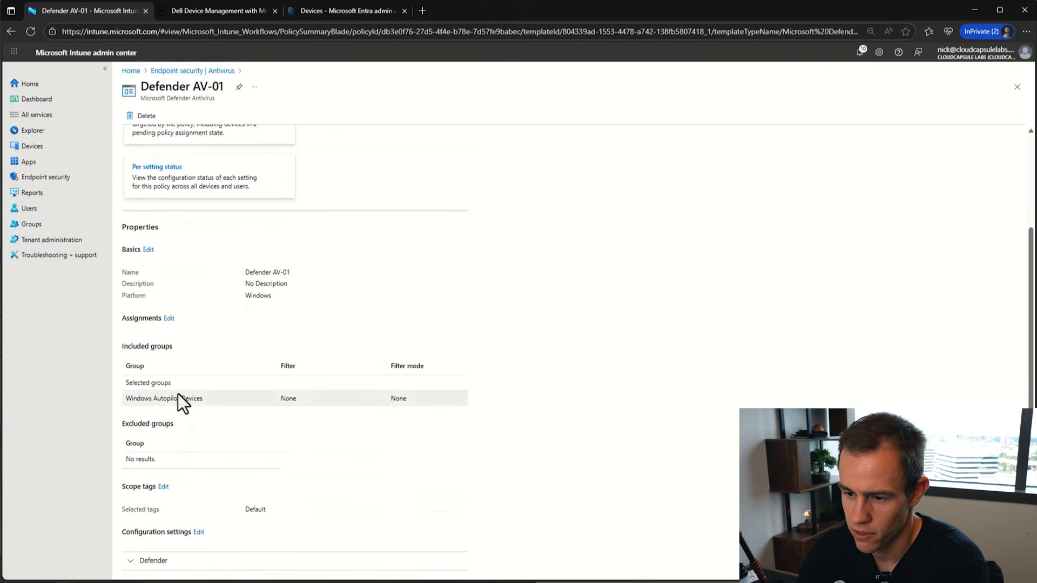
left_click(149, 553)
scroll(217, 455, "down", 3)
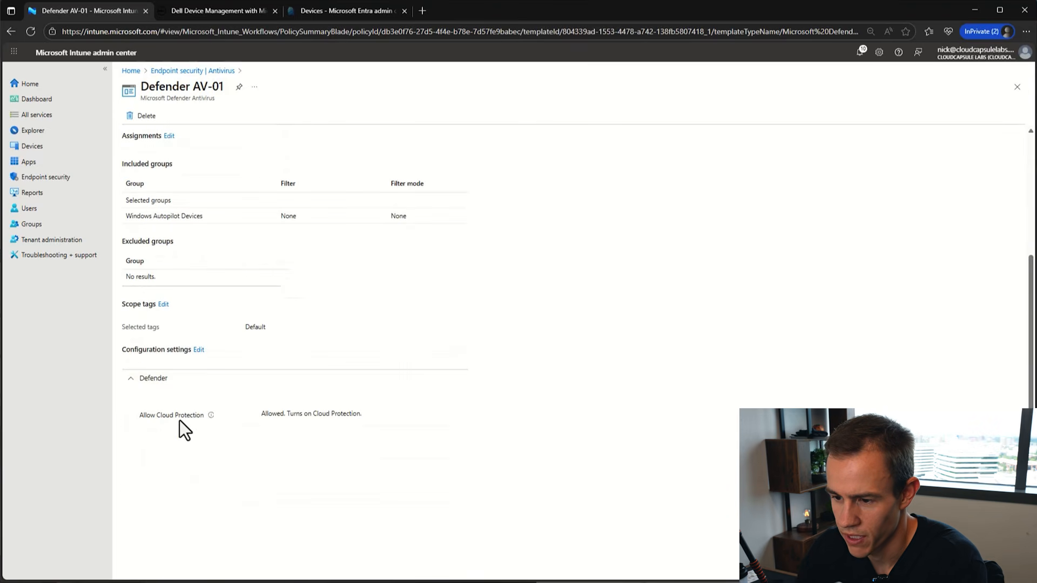
scroll(240, 174, "up", 5)
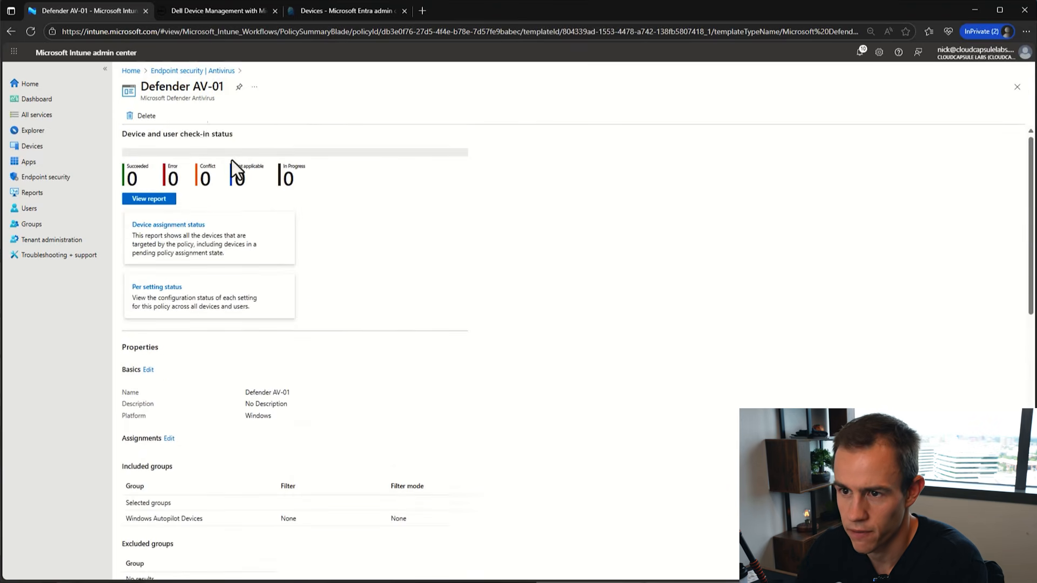
- Go back through the Intune Devices overview and switch to the Entra All devices list
left_click(186, 71)
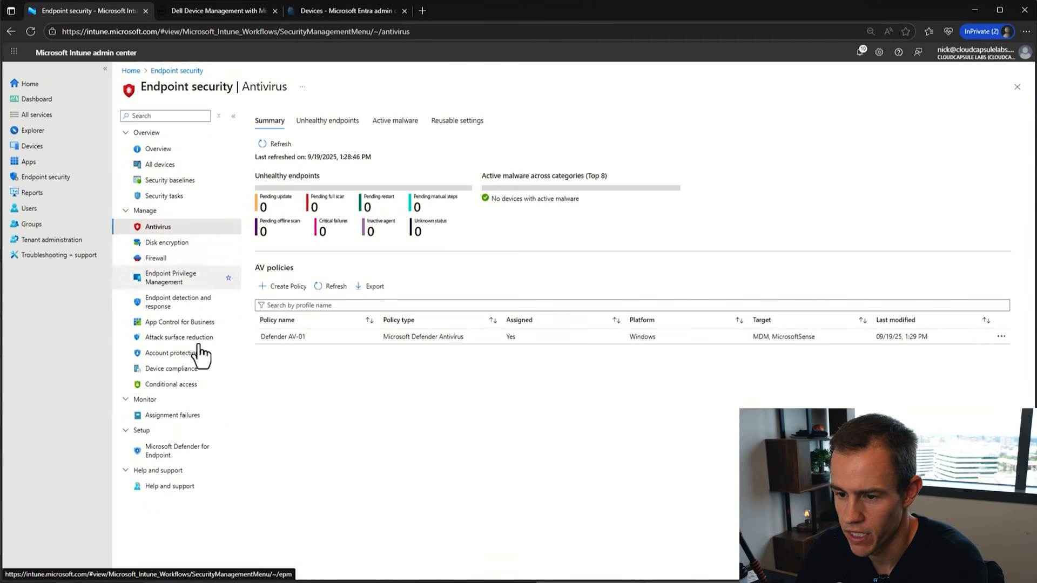
left_click(33, 147)
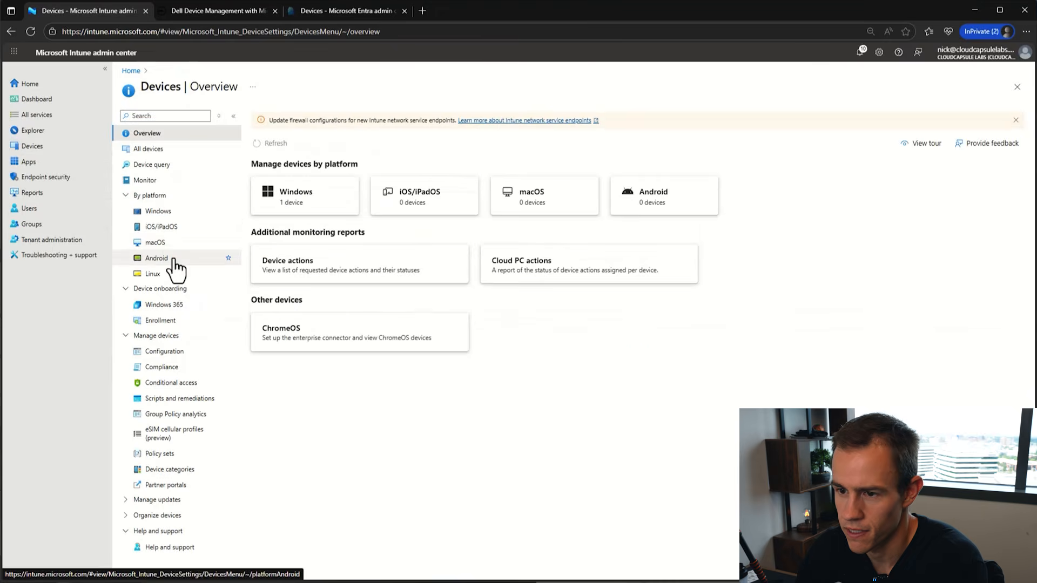
left_click(293, 9)
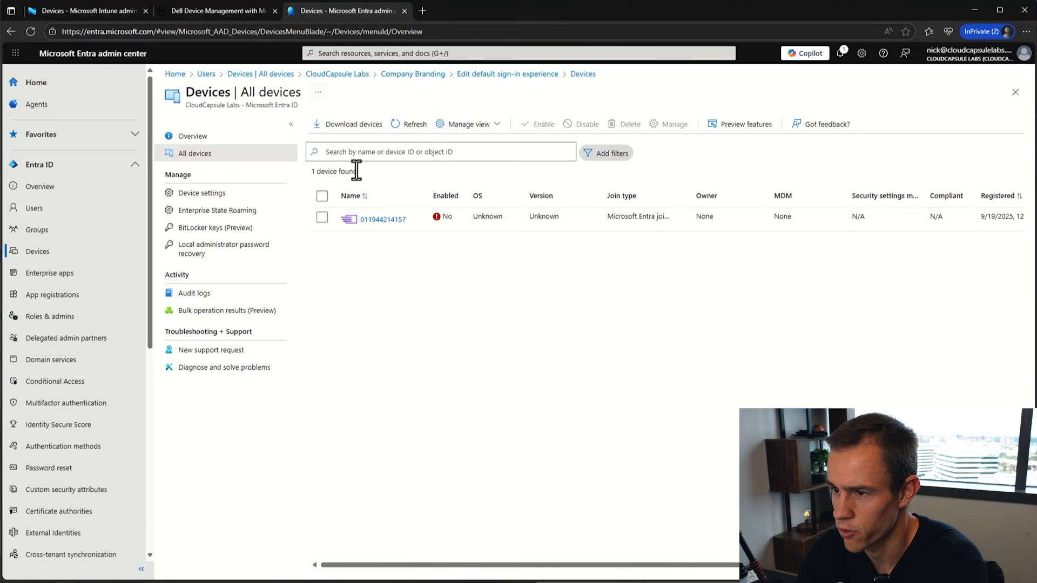
- Refresh the Entra All devices list and widen the Join type column to confirm NICK-PC's status
left_click(417, 121)
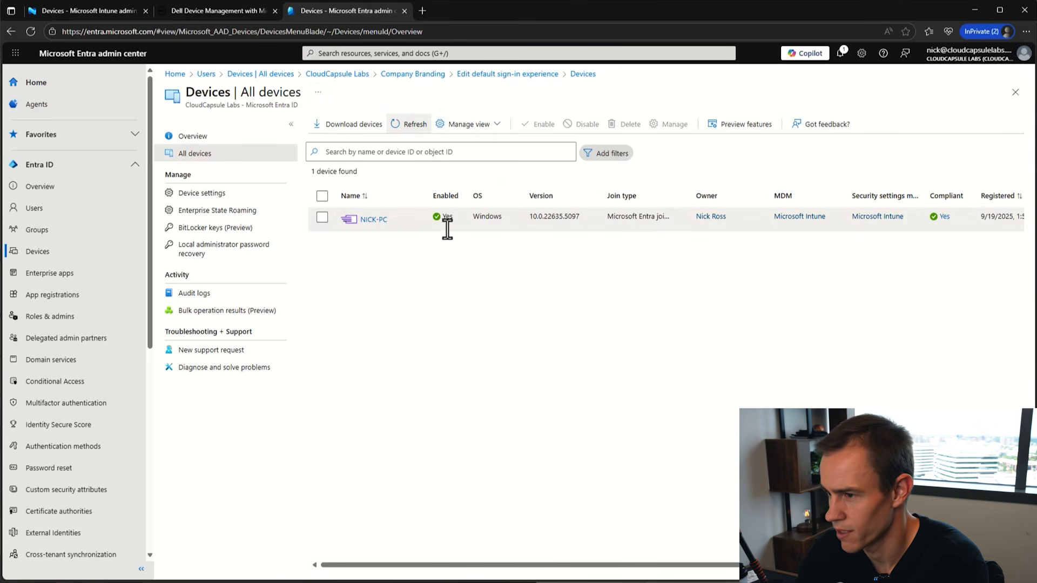
left_click_drag(692, 196, 745, 196)
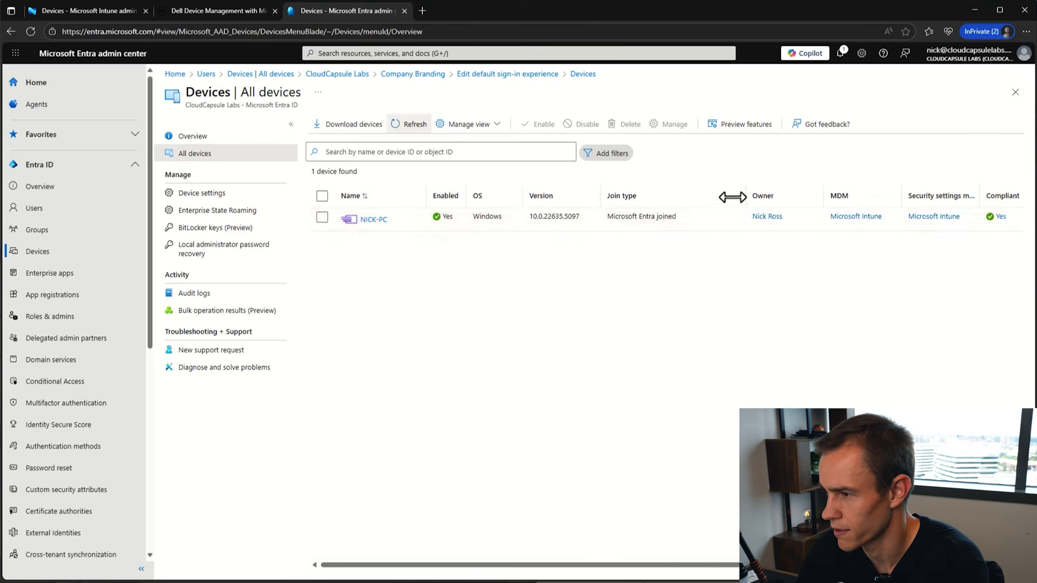